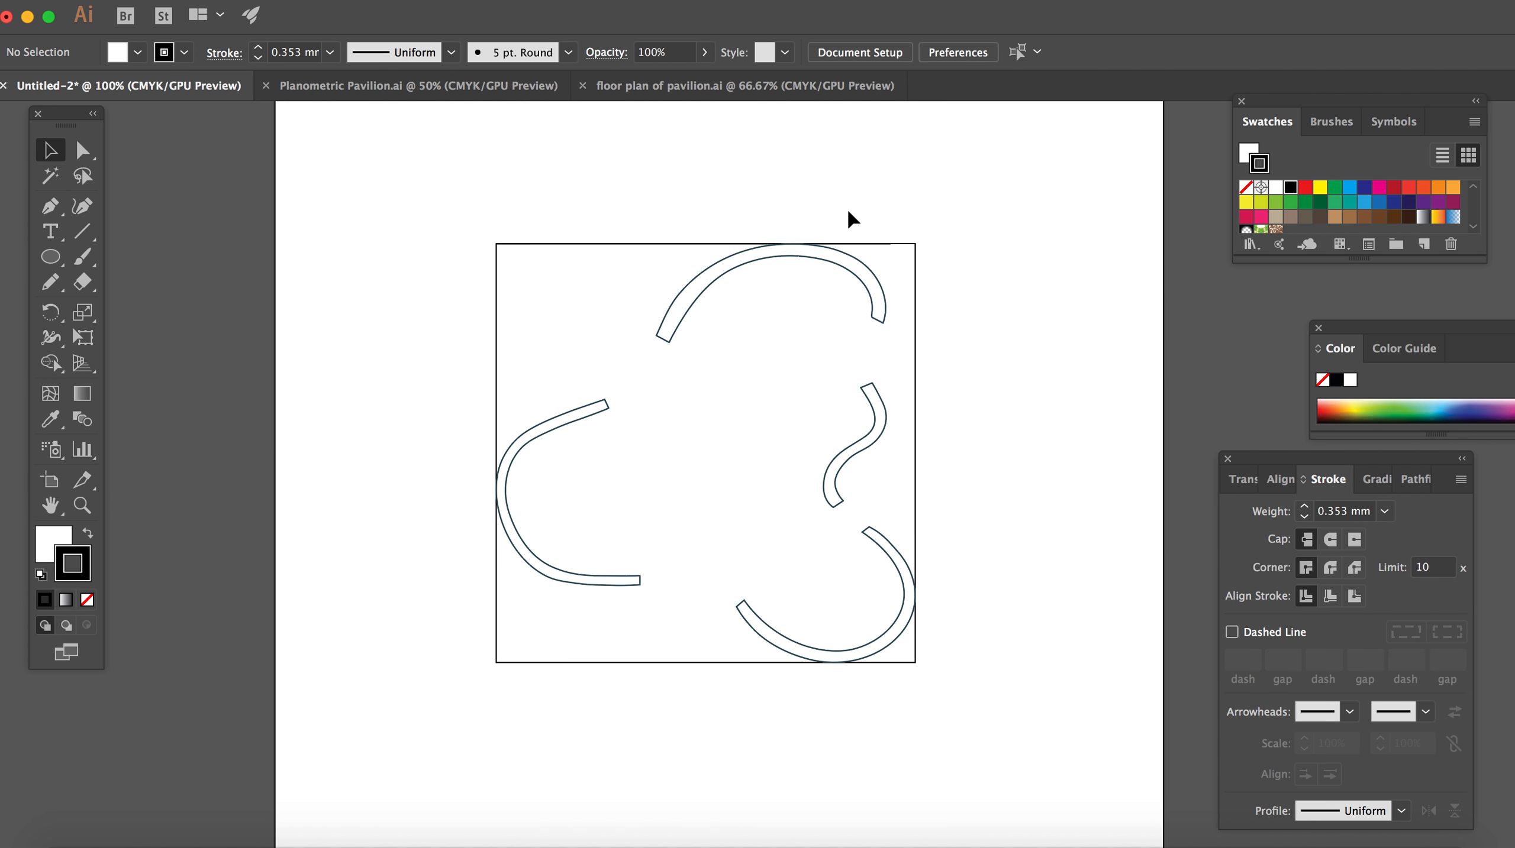
Step: Ungroup the floor plan artwork so its walls and square boundary are separate objects
left_click(684, 291)
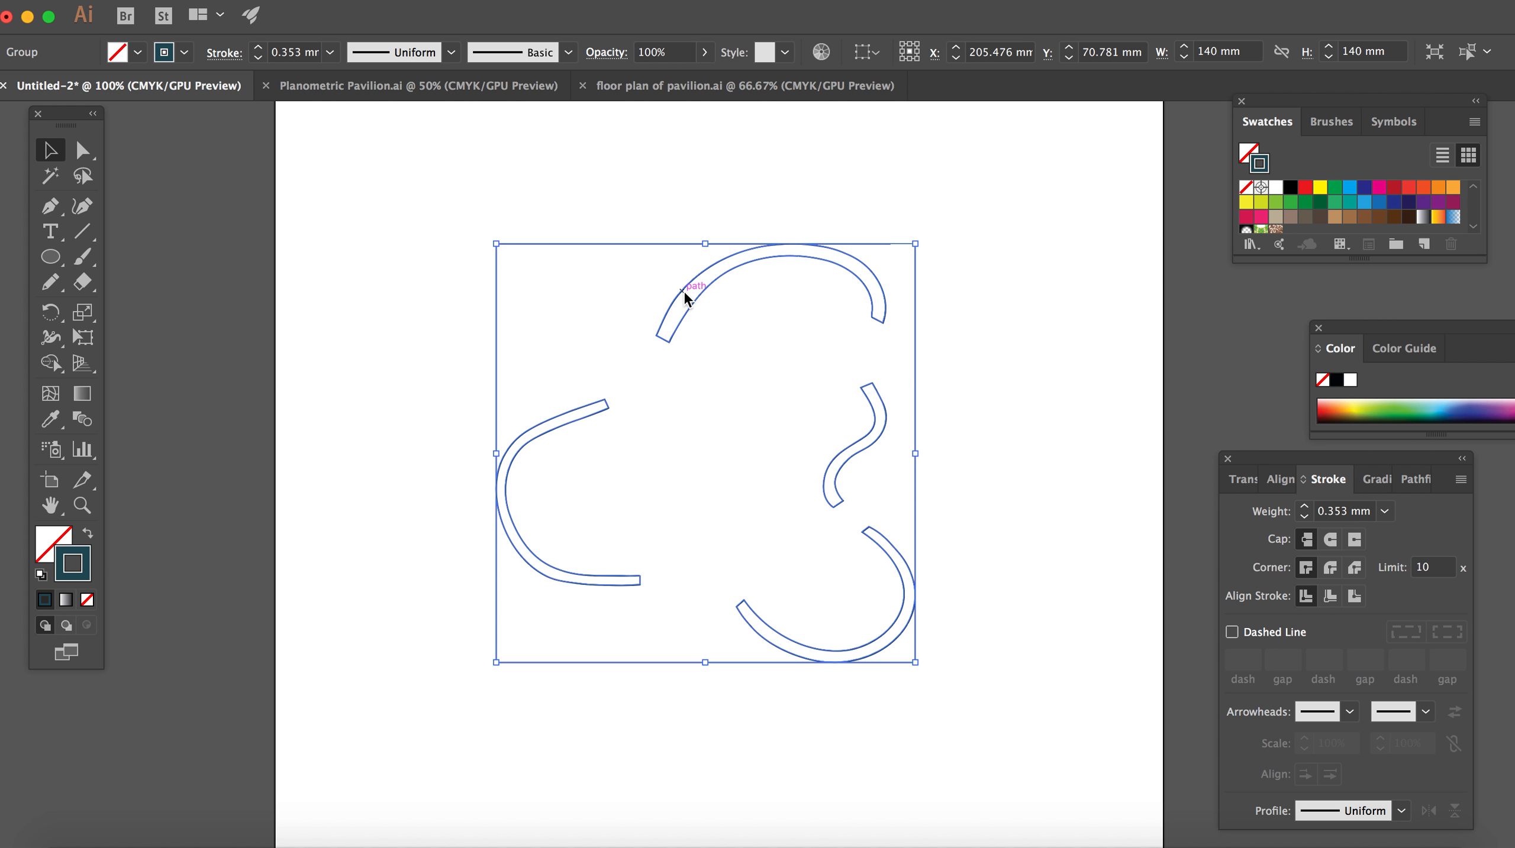
right_click(684, 294)
left_click(750, 469)
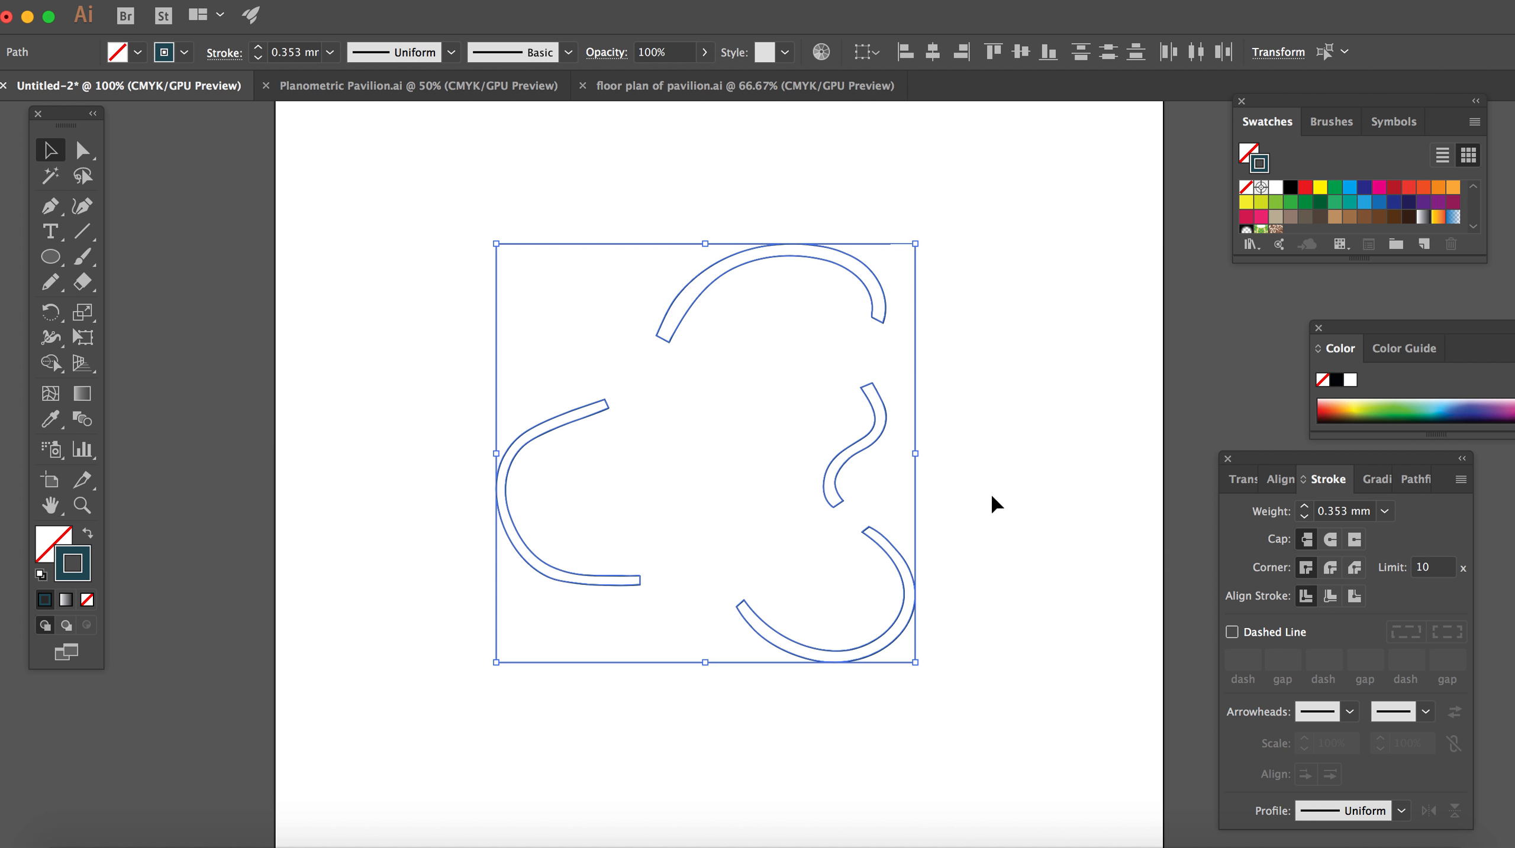
Step: Remove the stroke from the upper arched wall and fill it with black
left_click(867, 272)
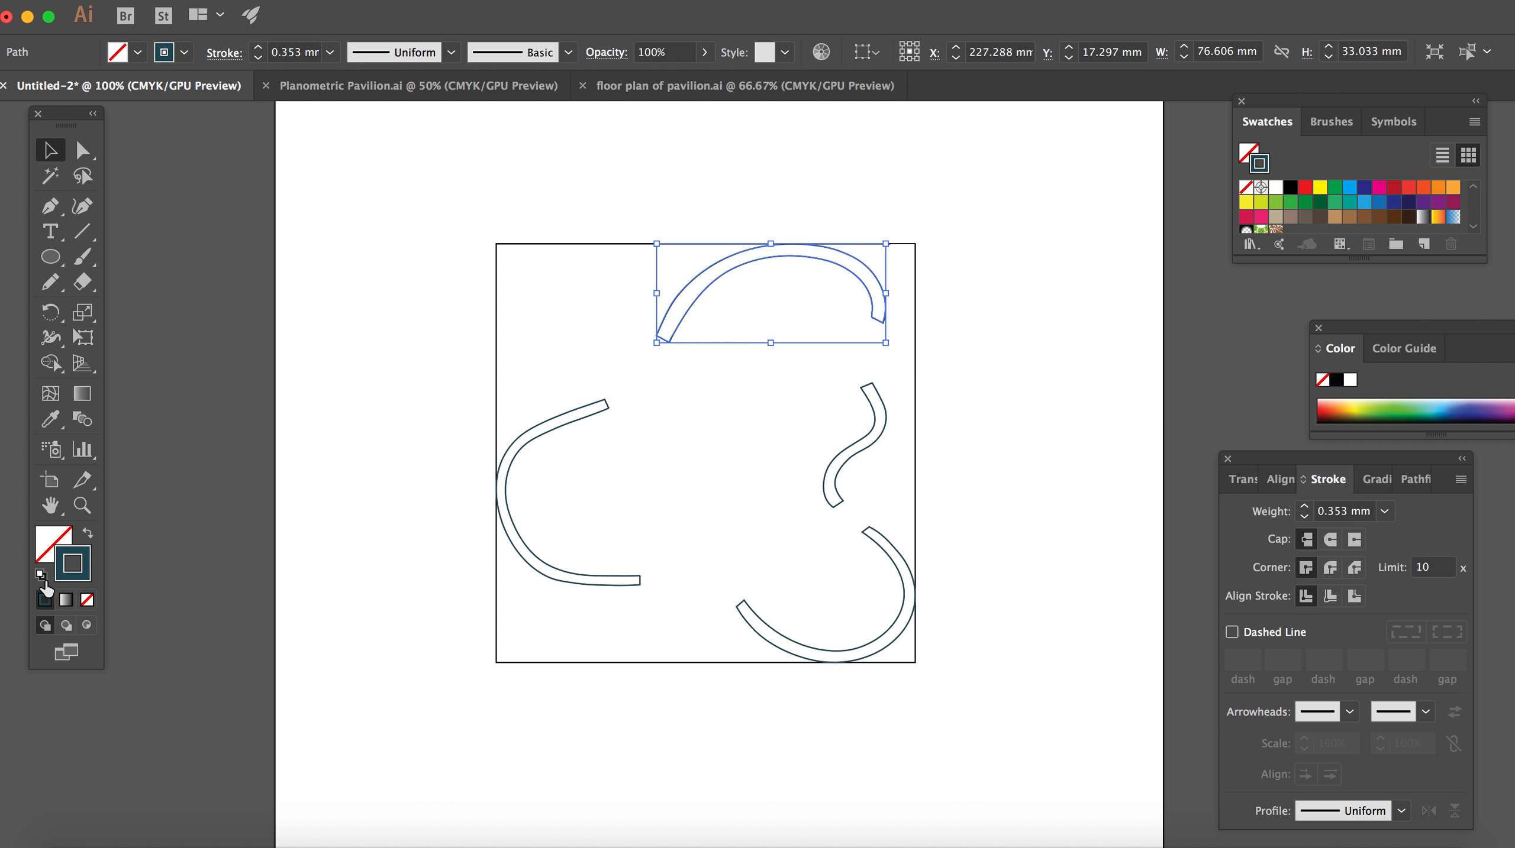
left_click(88, 601)
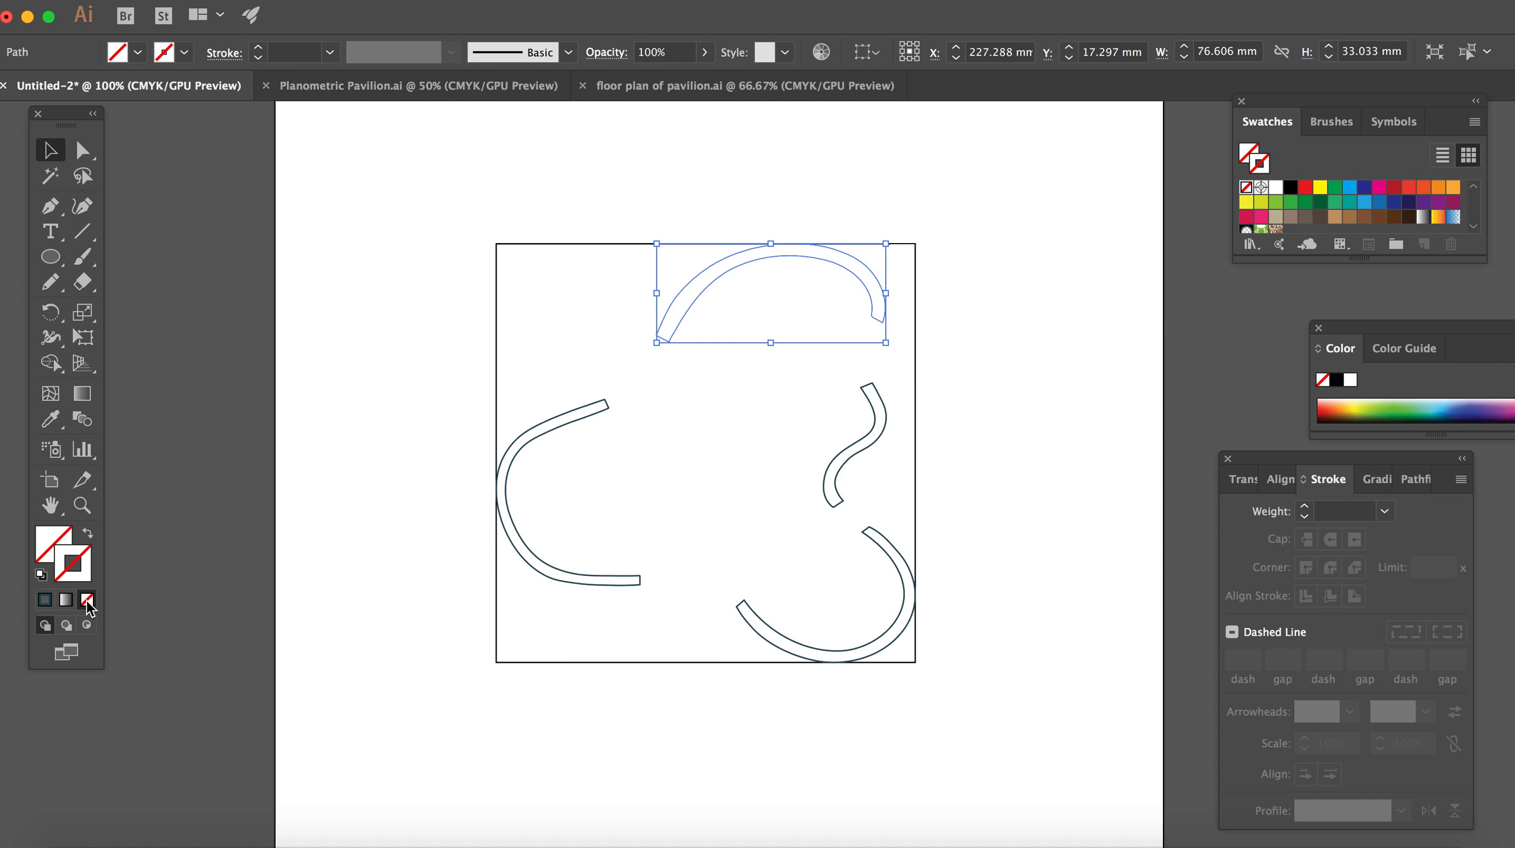
left_click(58, 535)
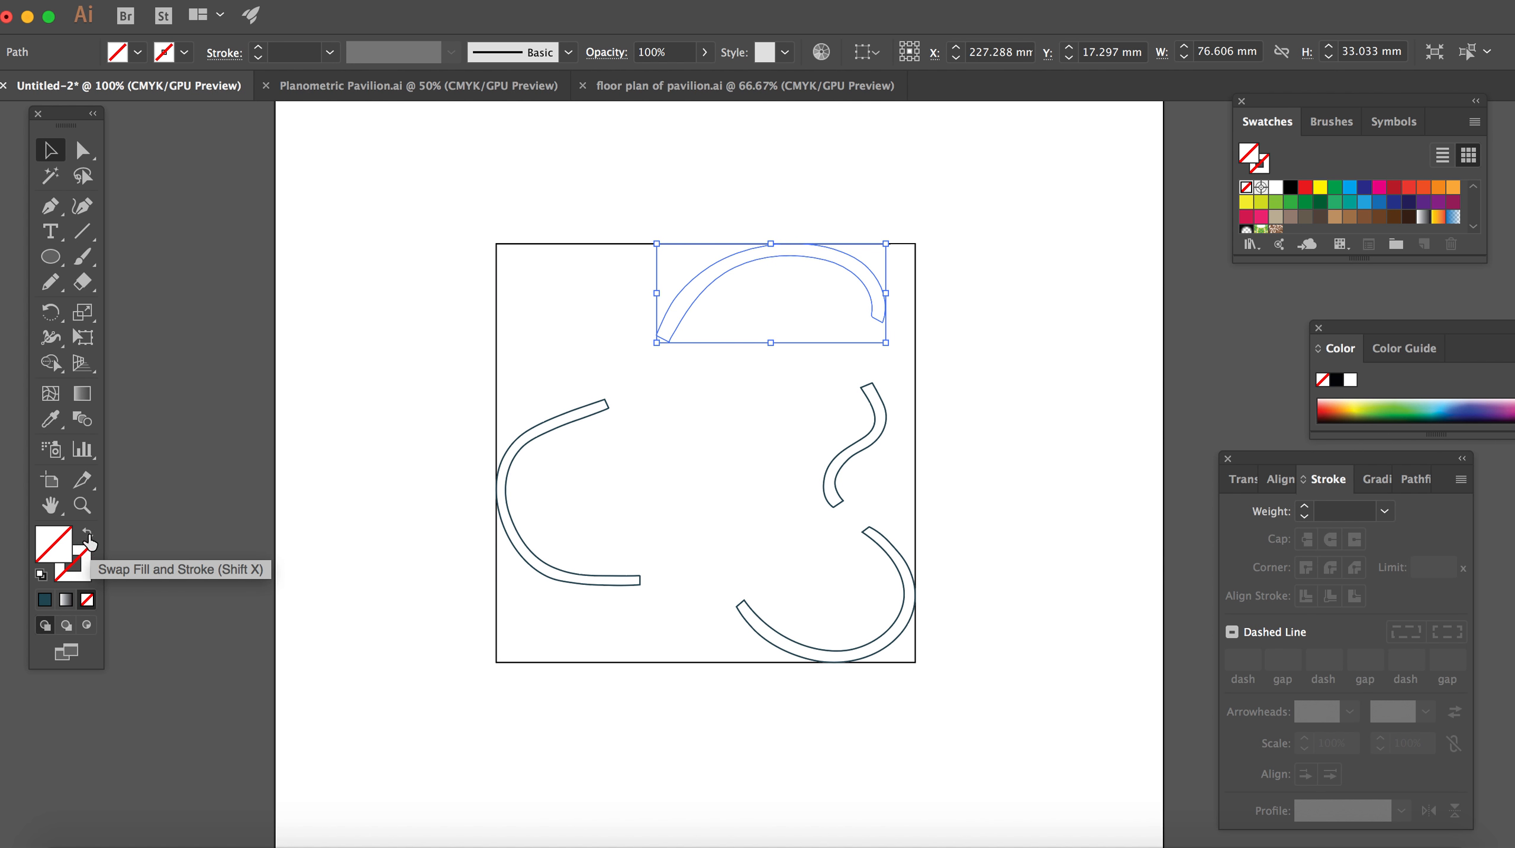
left_click(1337, 381)
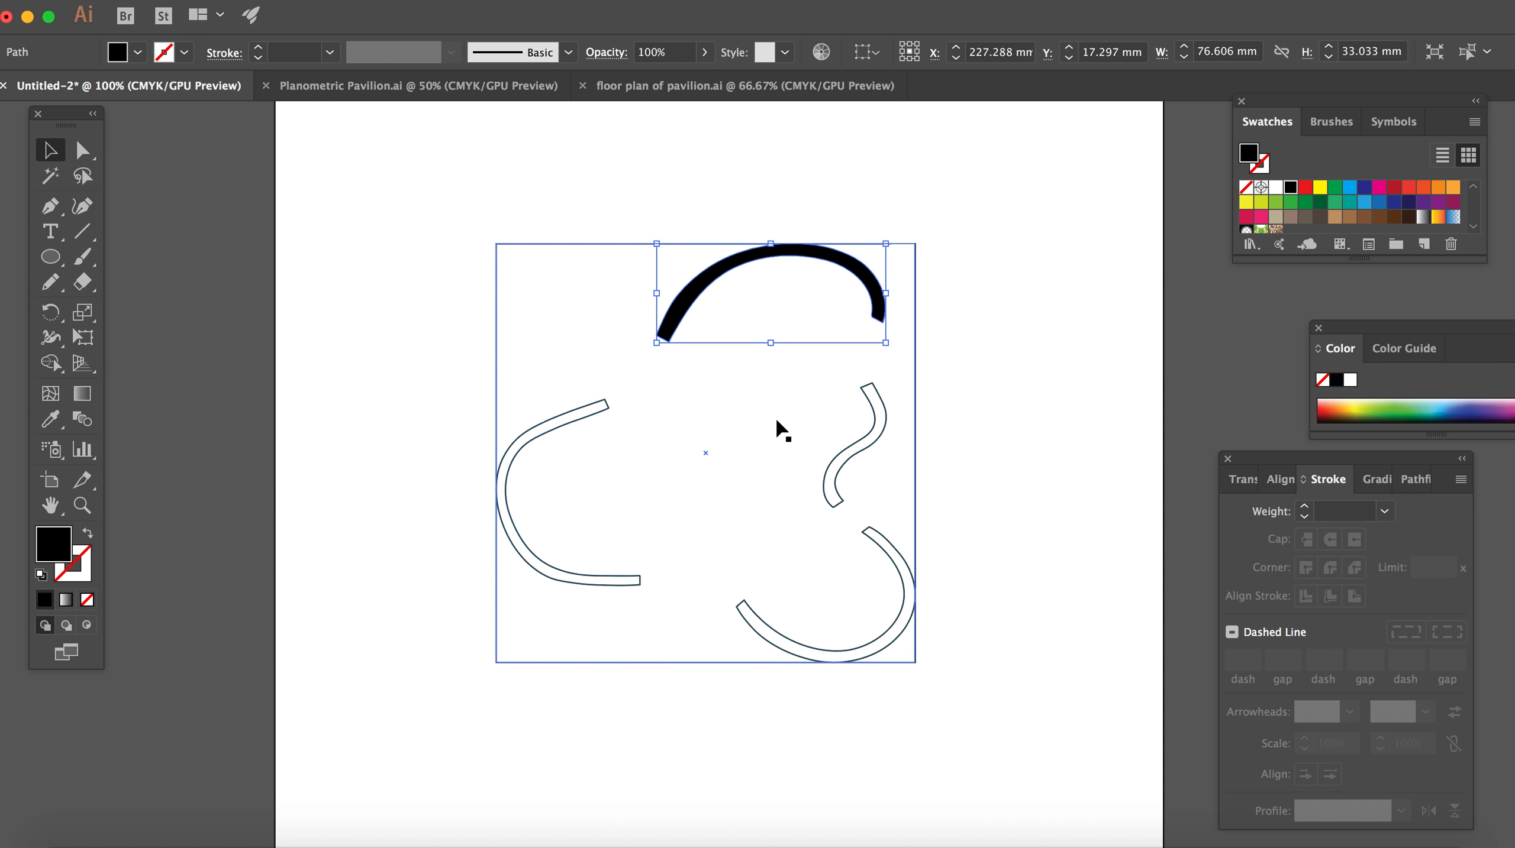
Step: Copy the upper wall's black fill and no-stroke appearance onto the other three curved walls with the Eyedropper
left_click(583, 420)
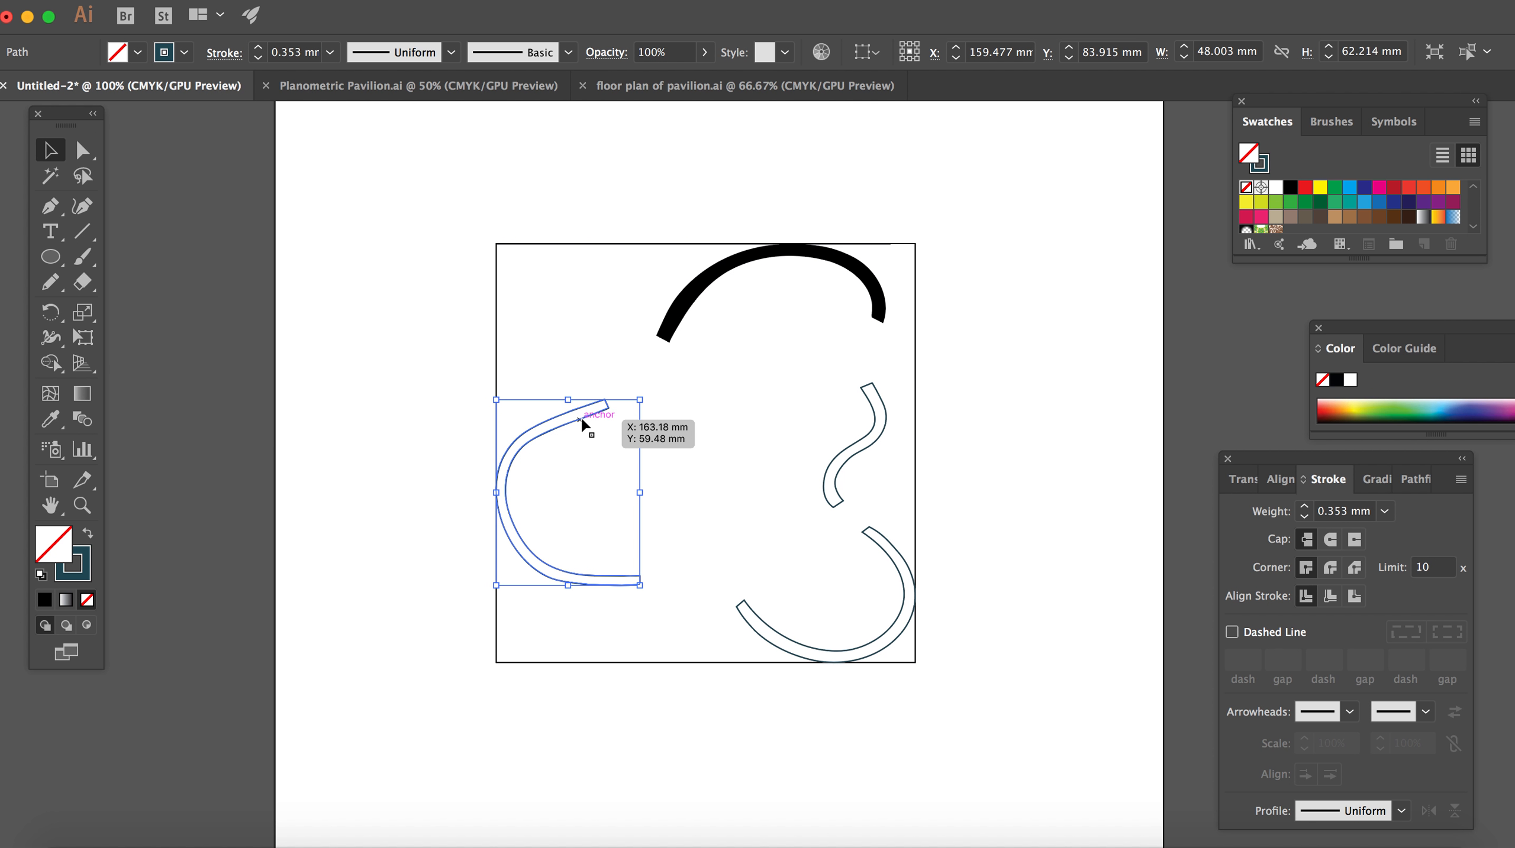
left_click(854, 451, "shift")
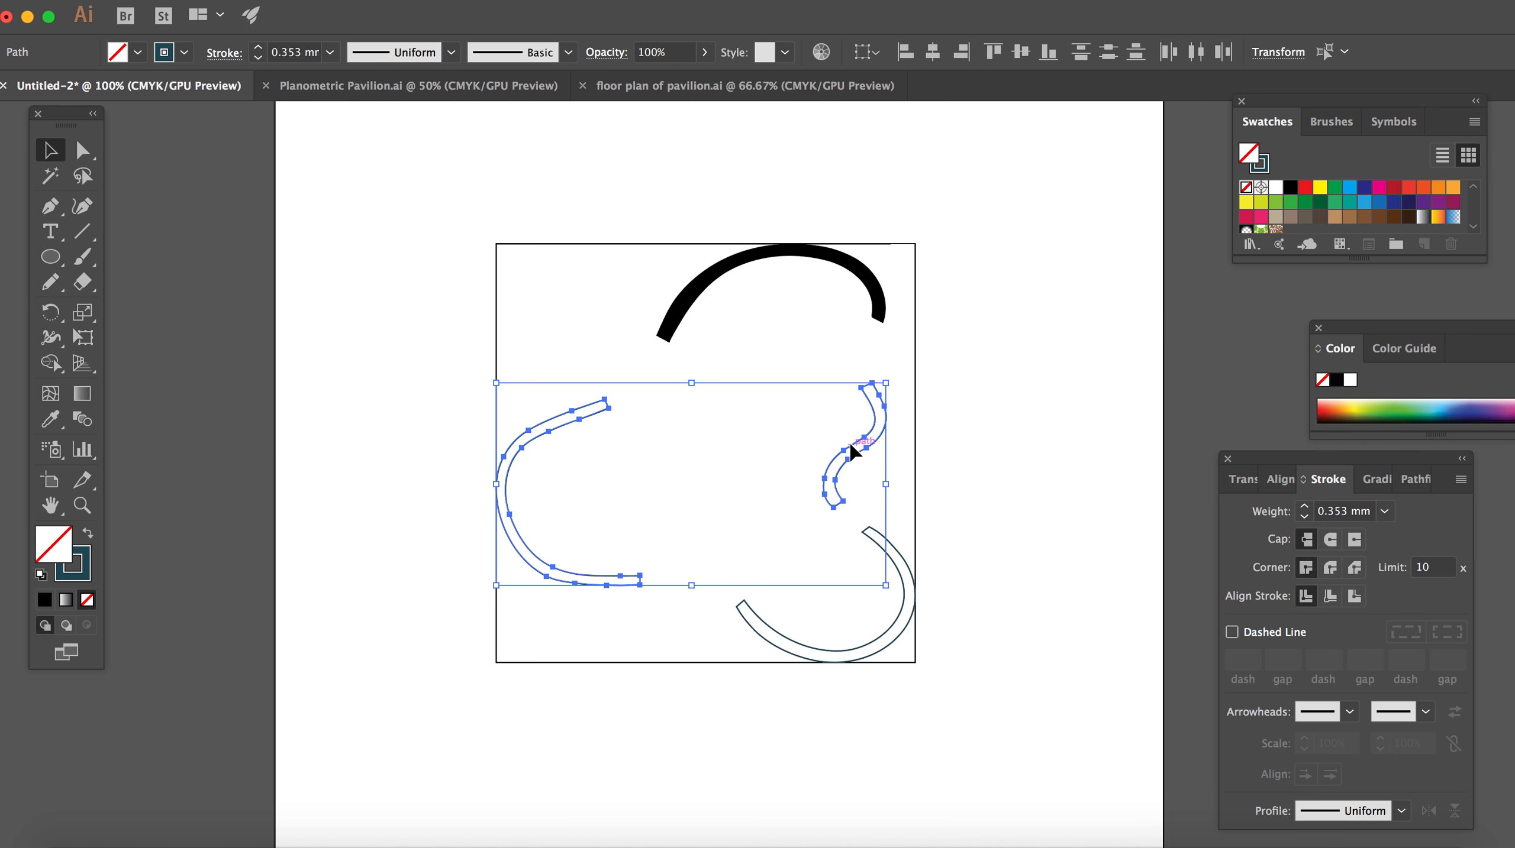
left_click(894, 559, "shift")
left_click(52, 420)
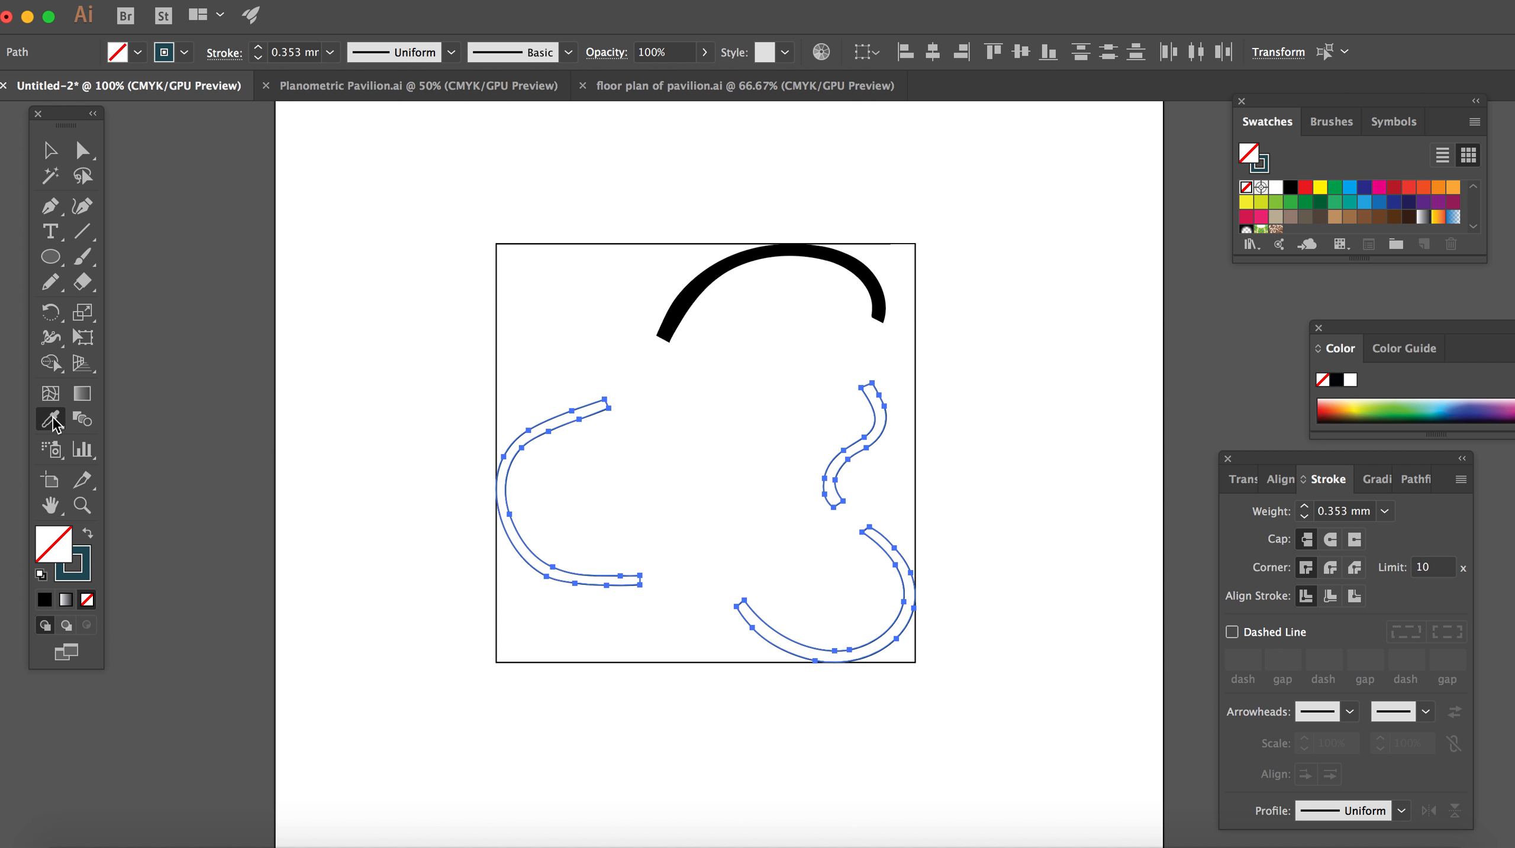
left_click(689, 291)
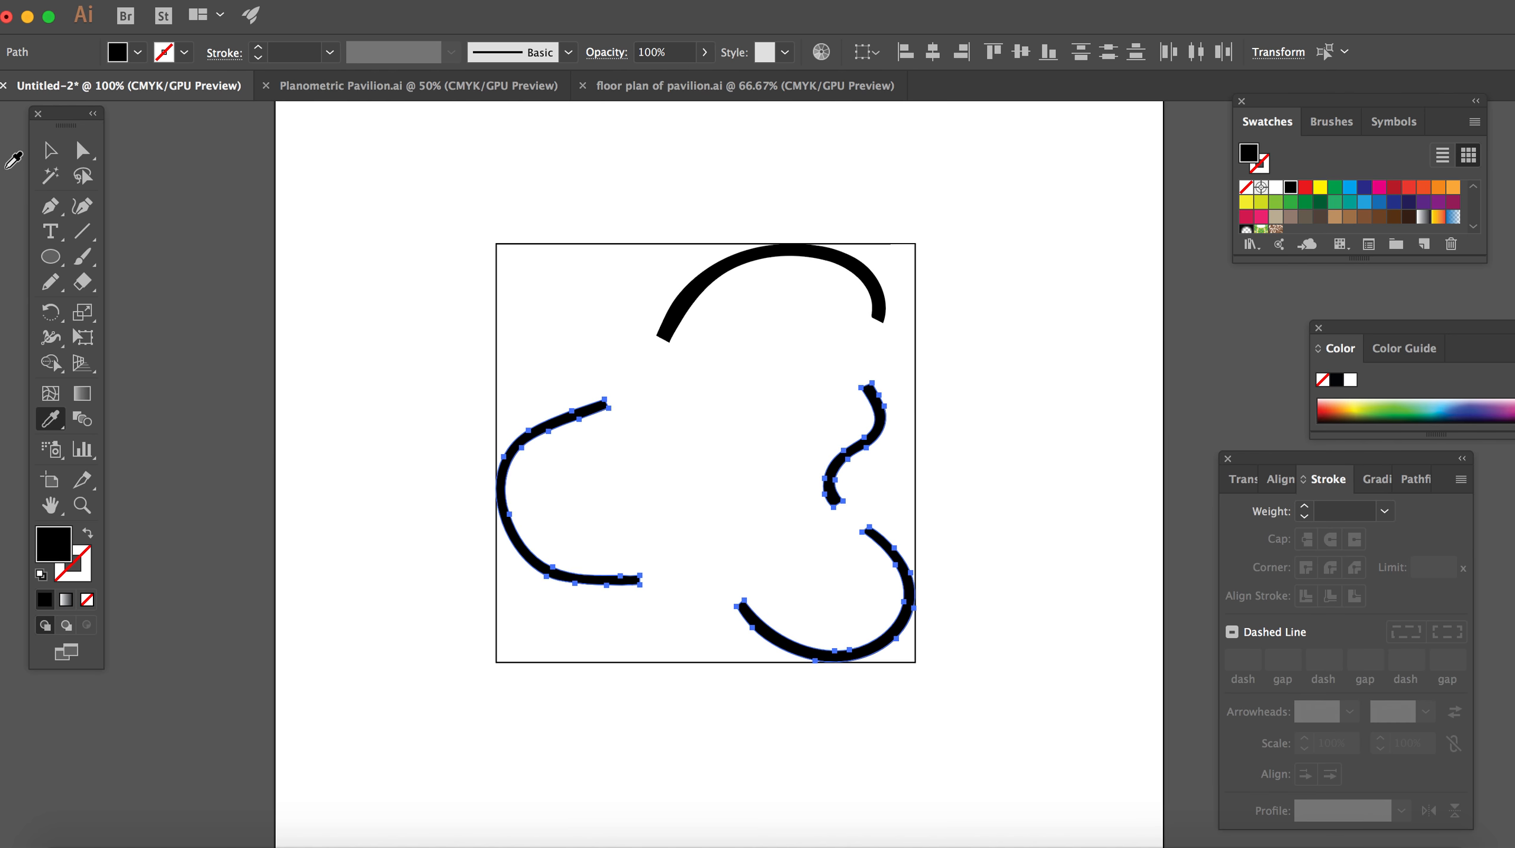
left_click(50, 150)
left_click(414, 201)
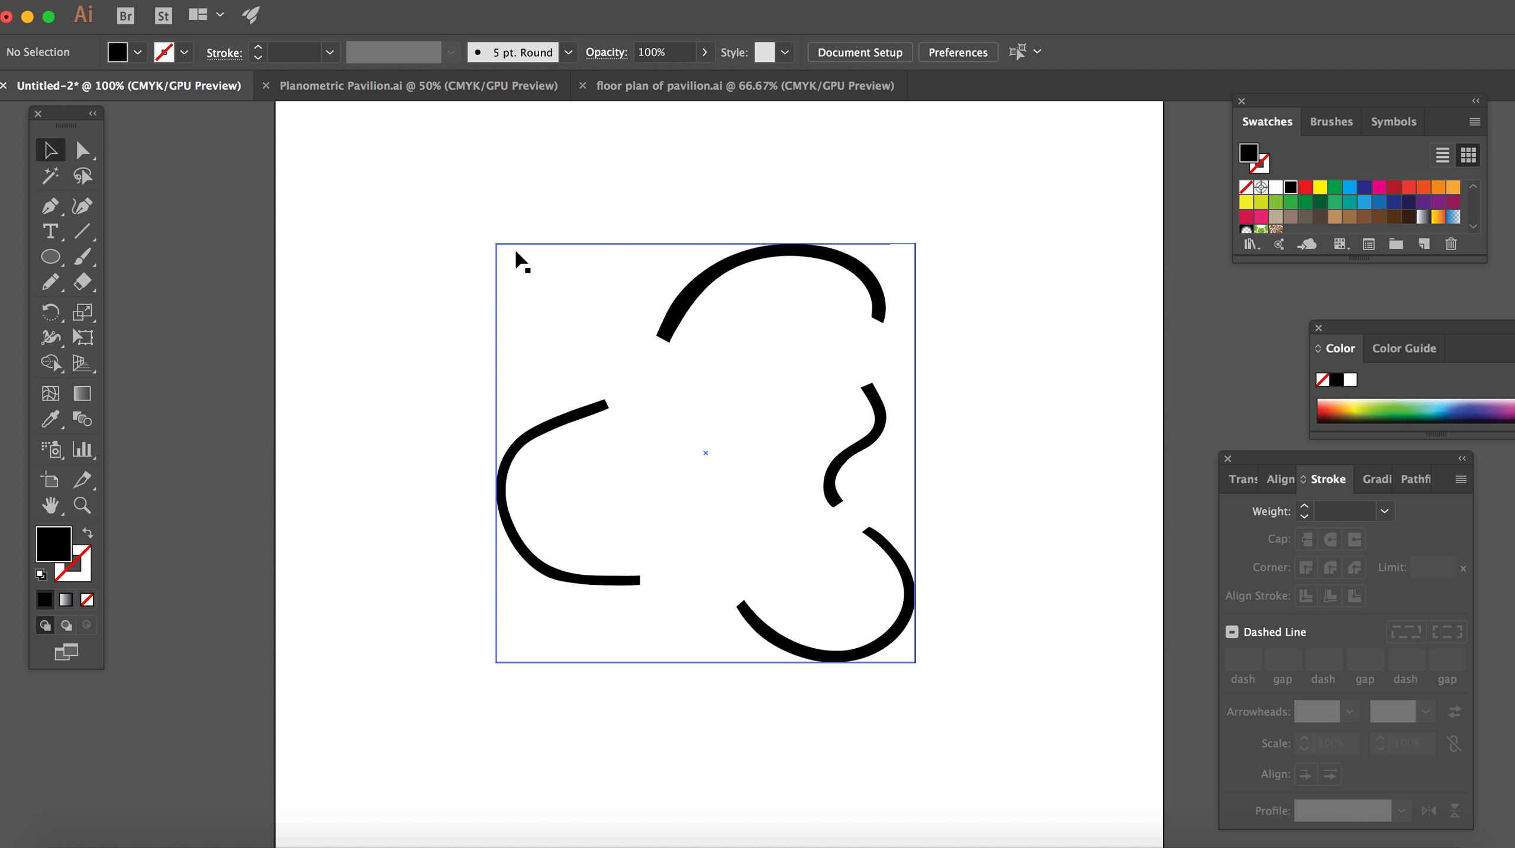
Step: Give the 140 mm square boundary a dashed grey stroke and no fill
left_click(570, 244)
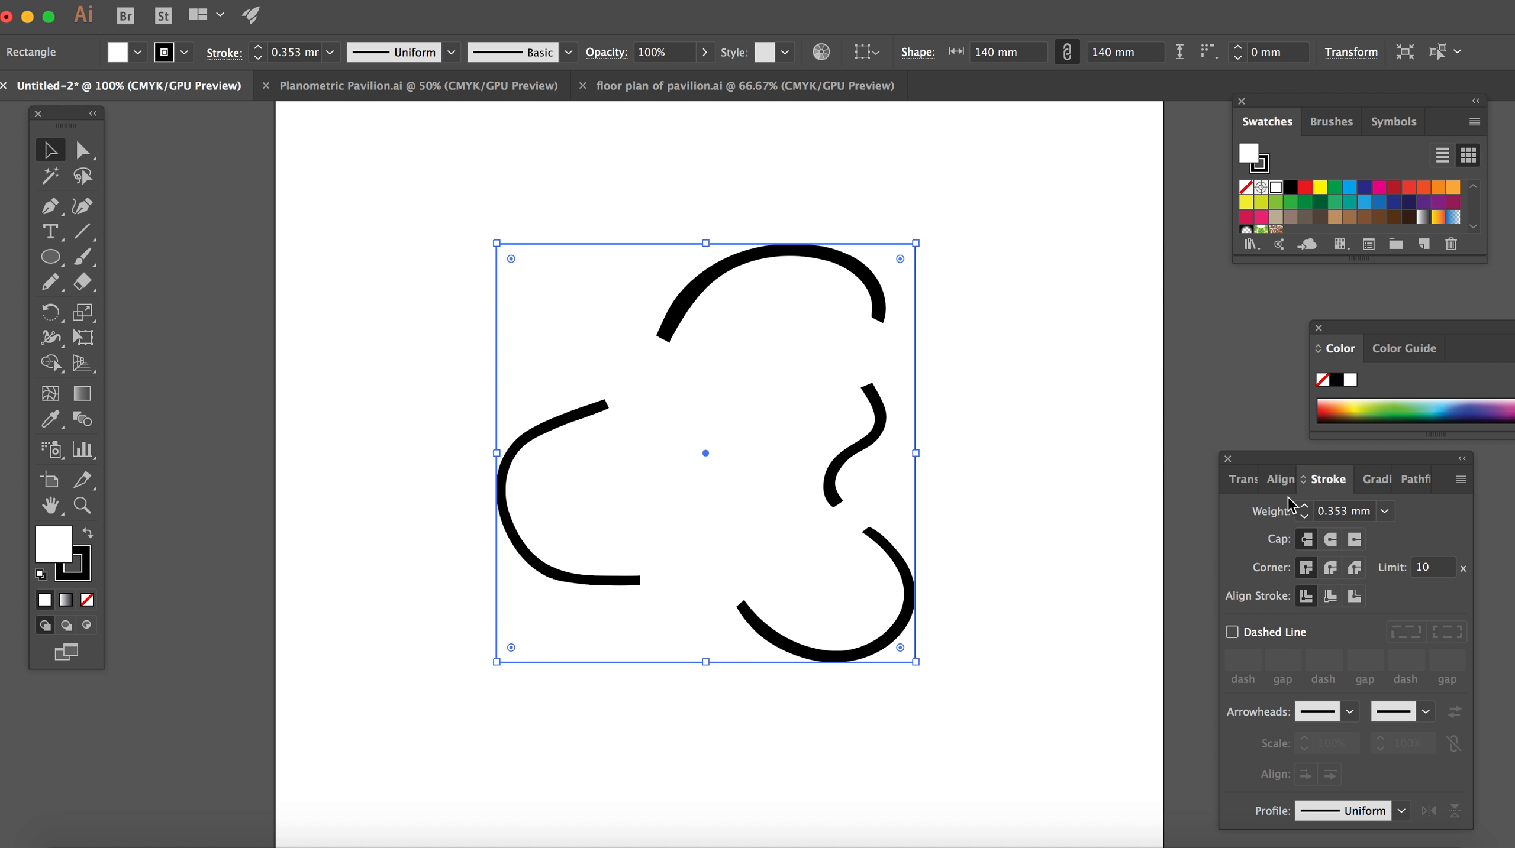
left_click(1232, 633)
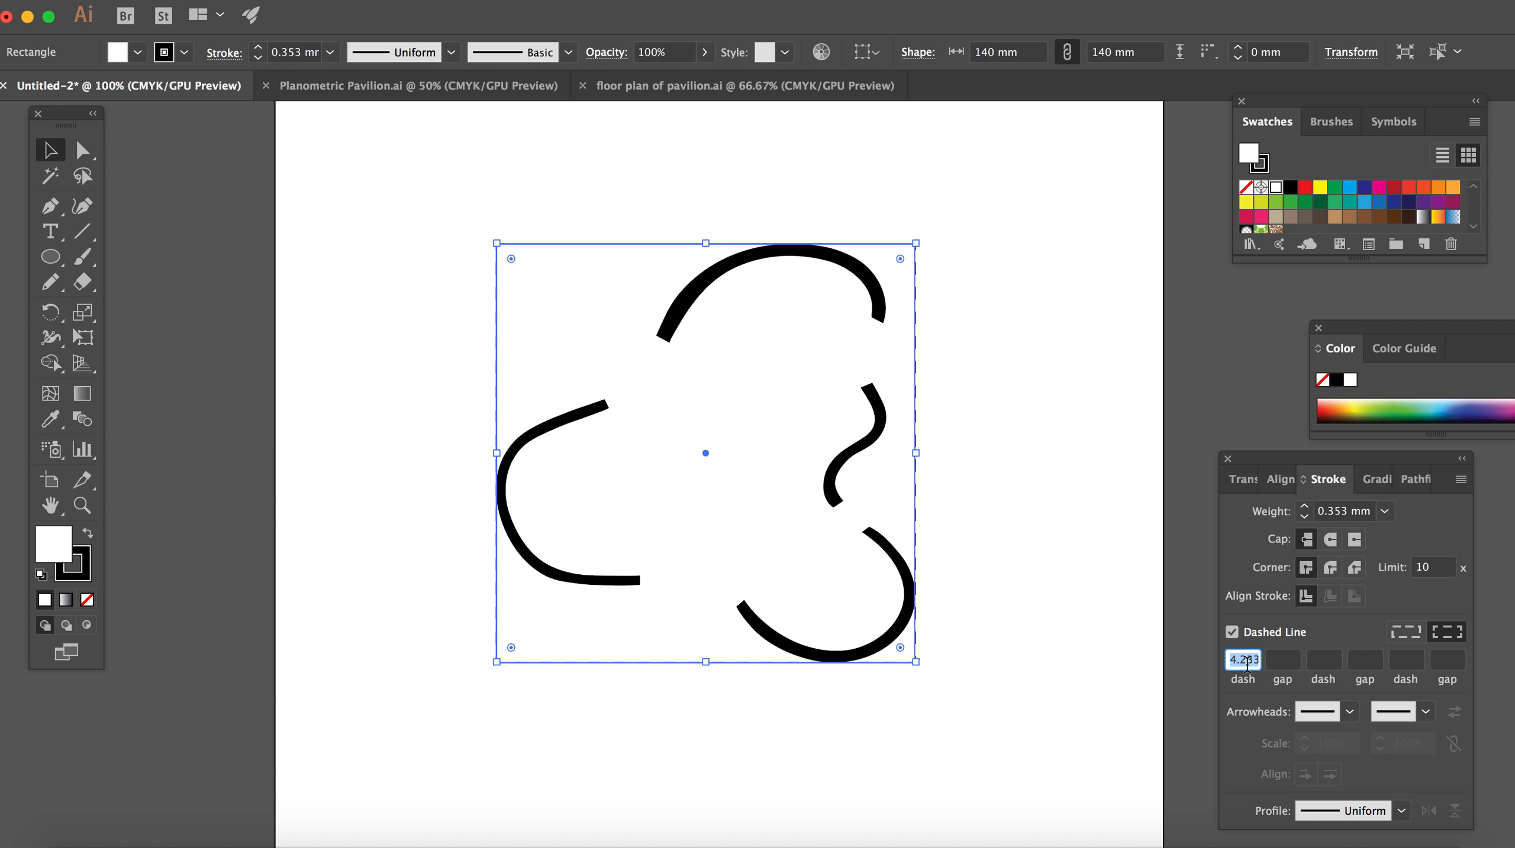
scroll(1341, 220, "down", 3)
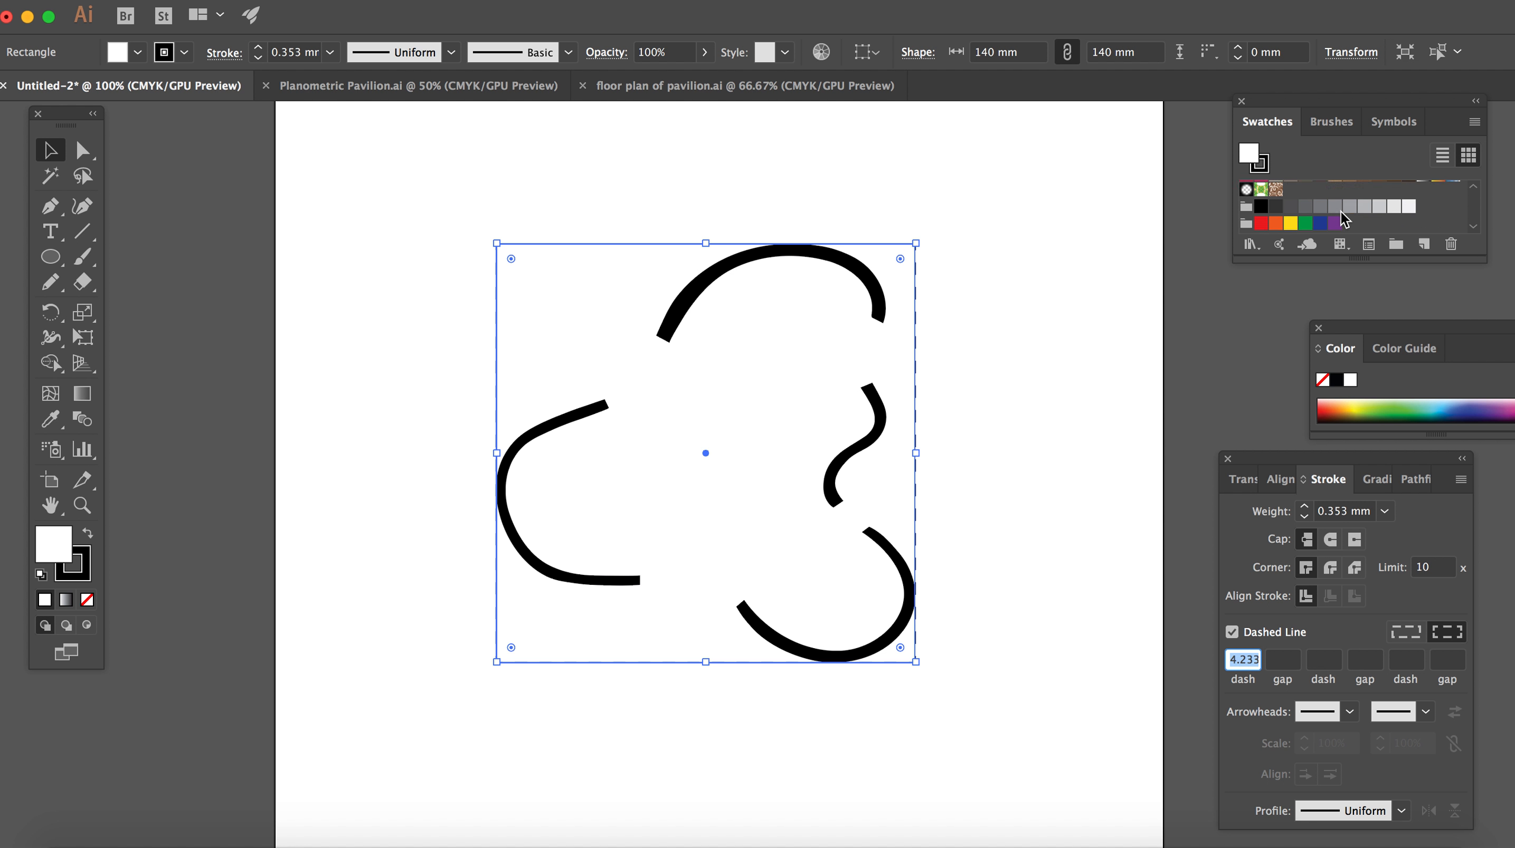
scroll(1344, 208, "up", 3)
left_click(88, 534)
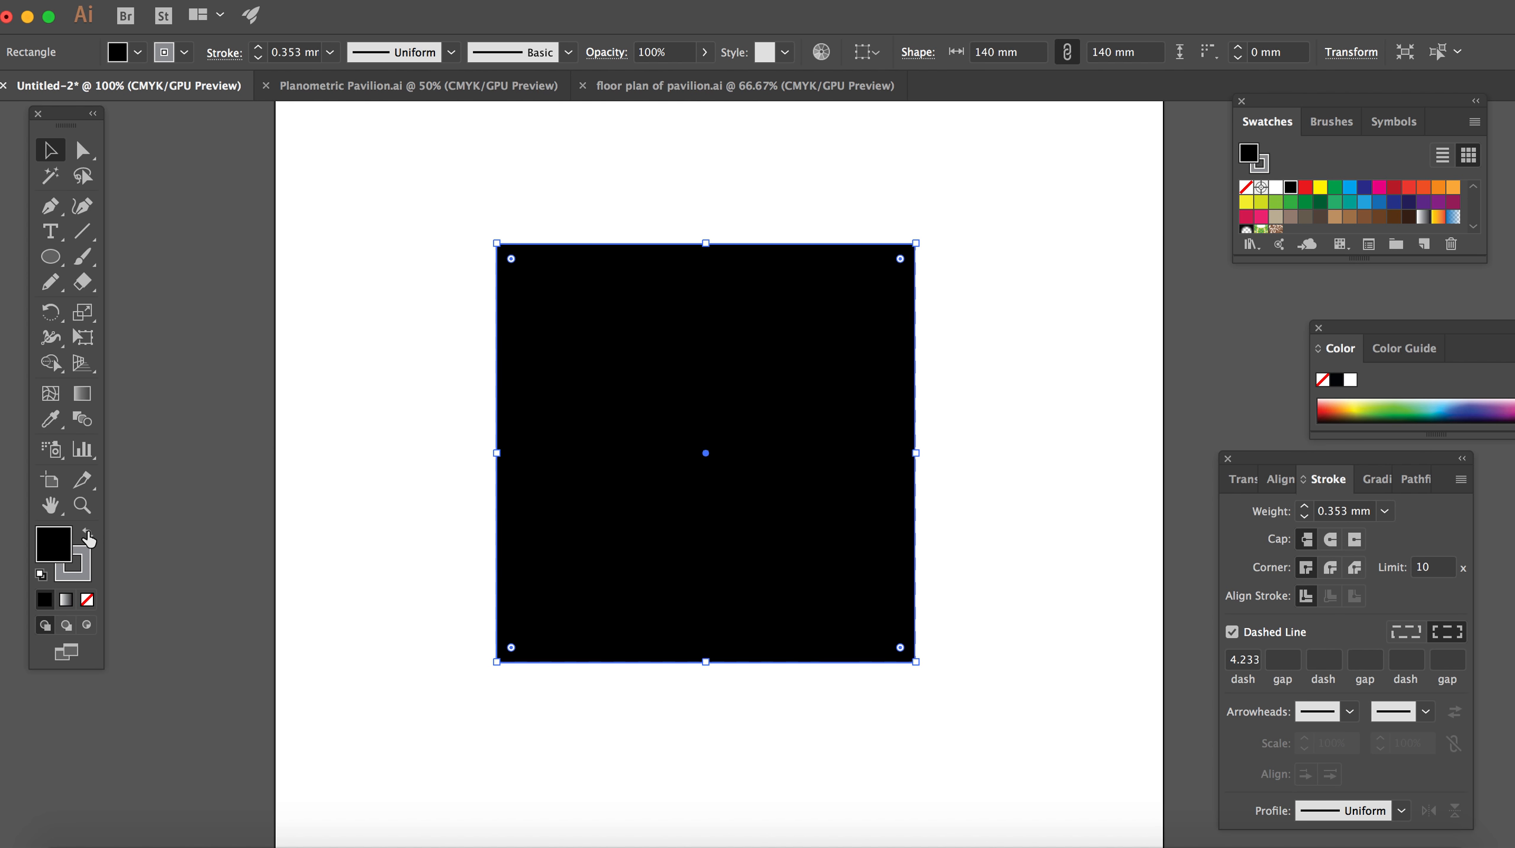
left_click(87, 600)
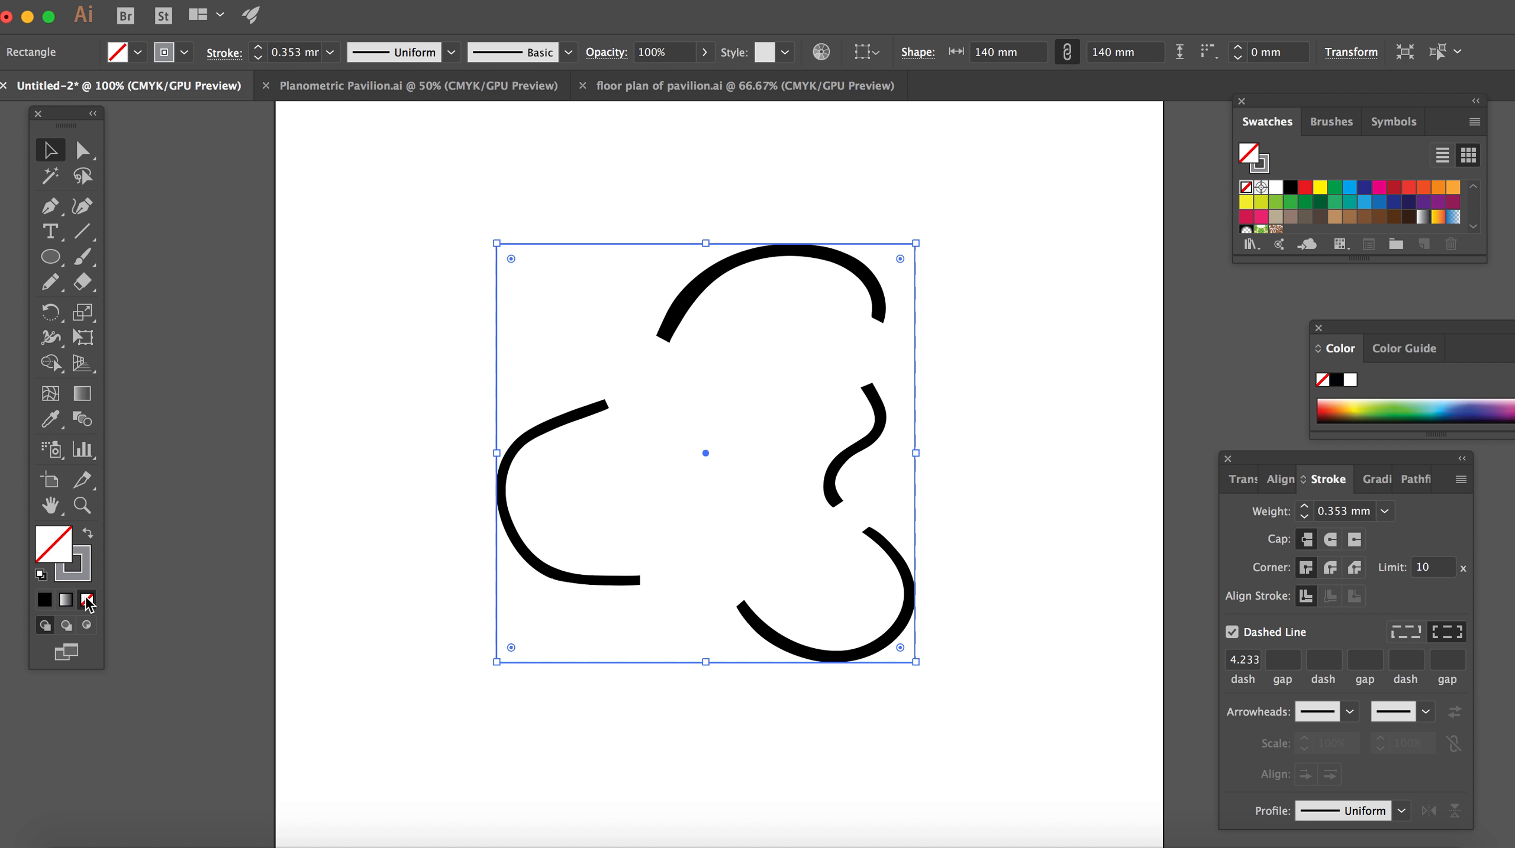
left_click(388, 211)
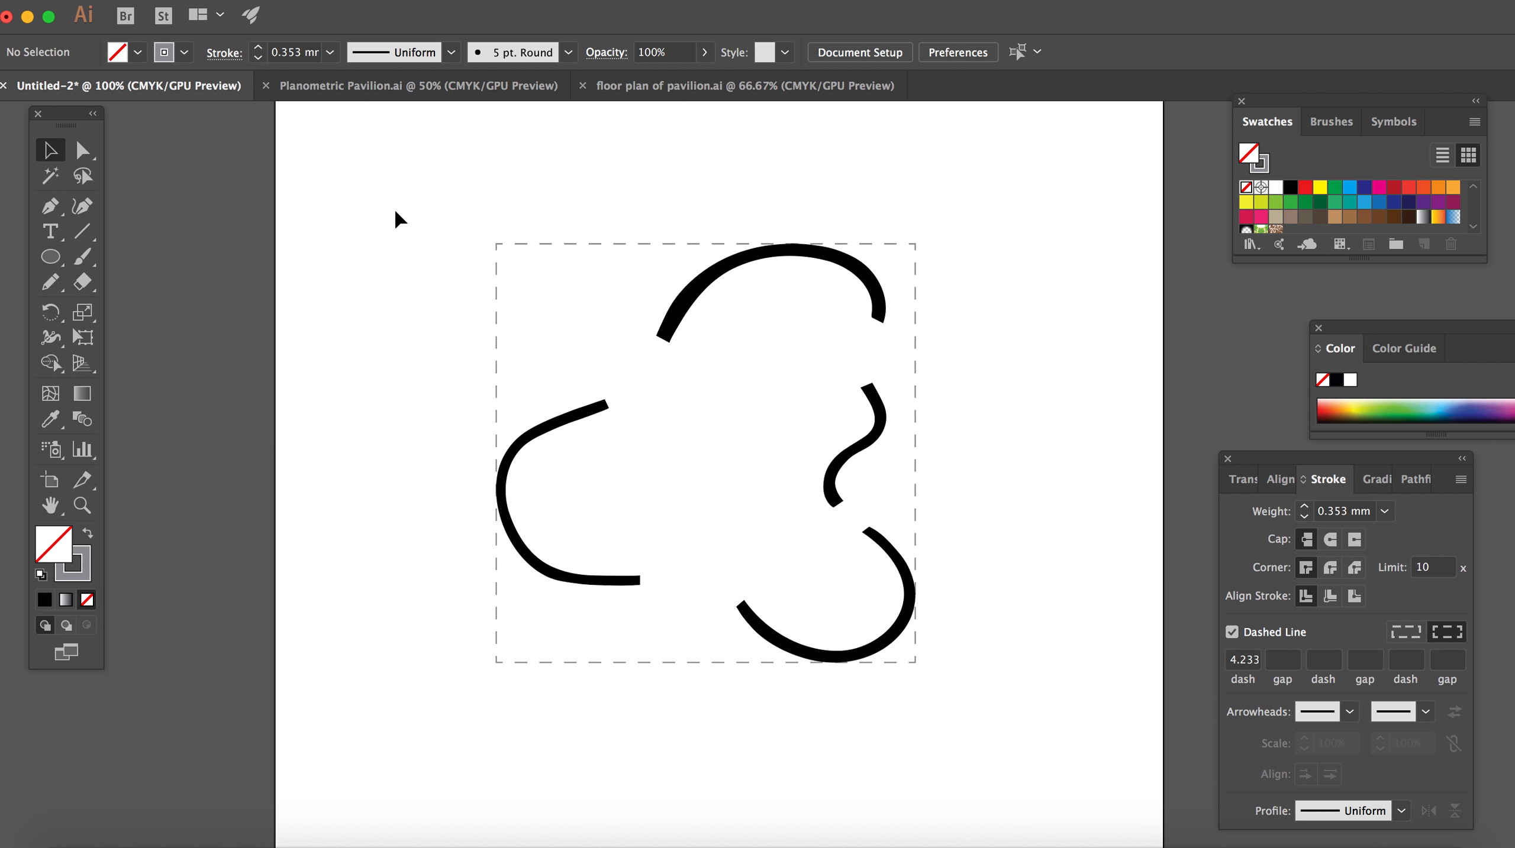
Step: Group the four black walls together with the dashed square boundary
left_click_drag(459, 182, 989, 729)
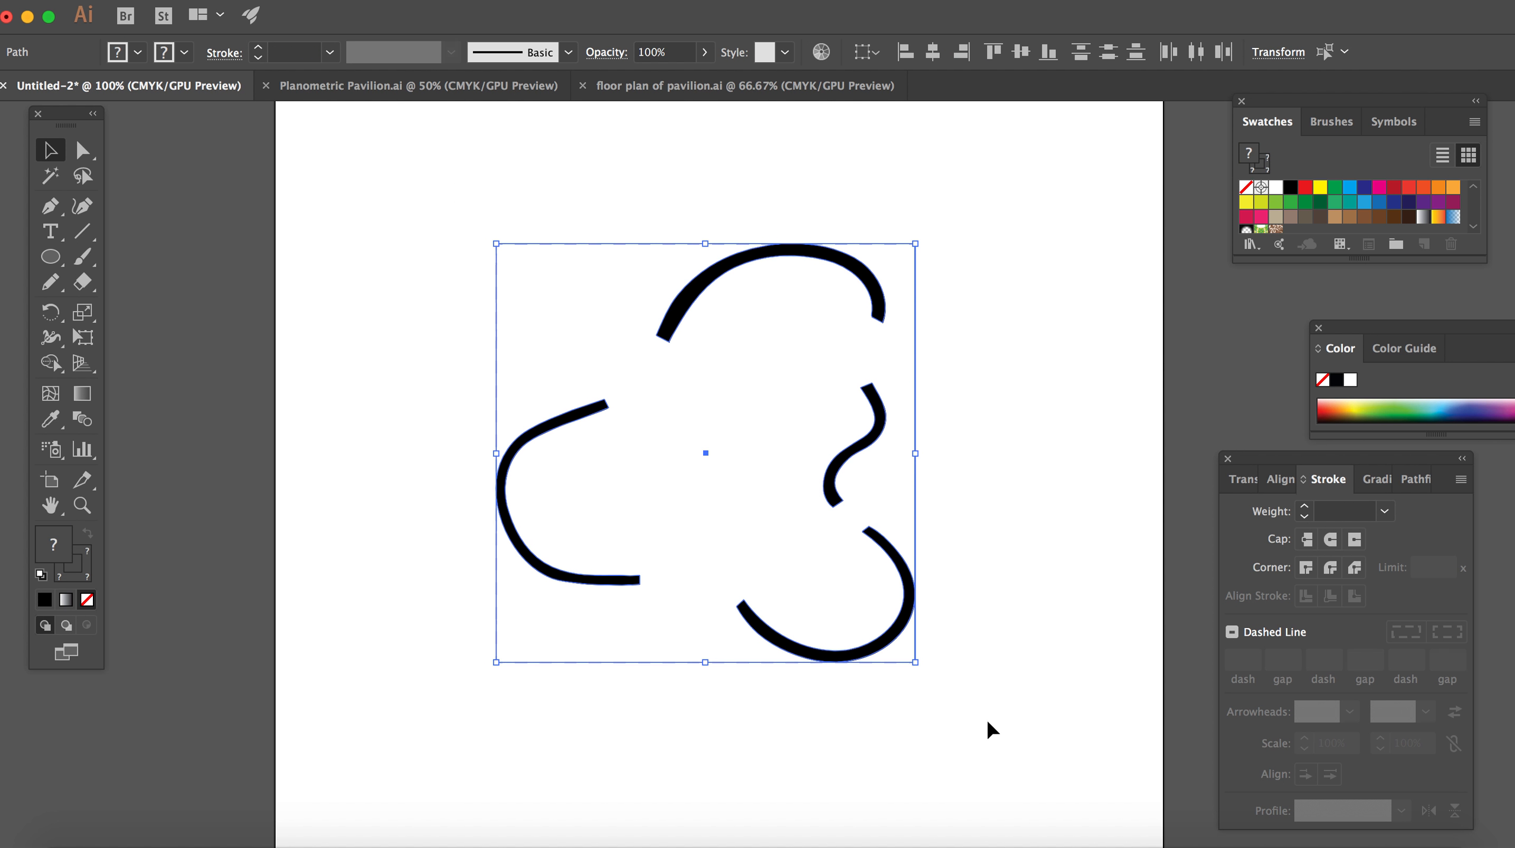
right_click(710, 445)
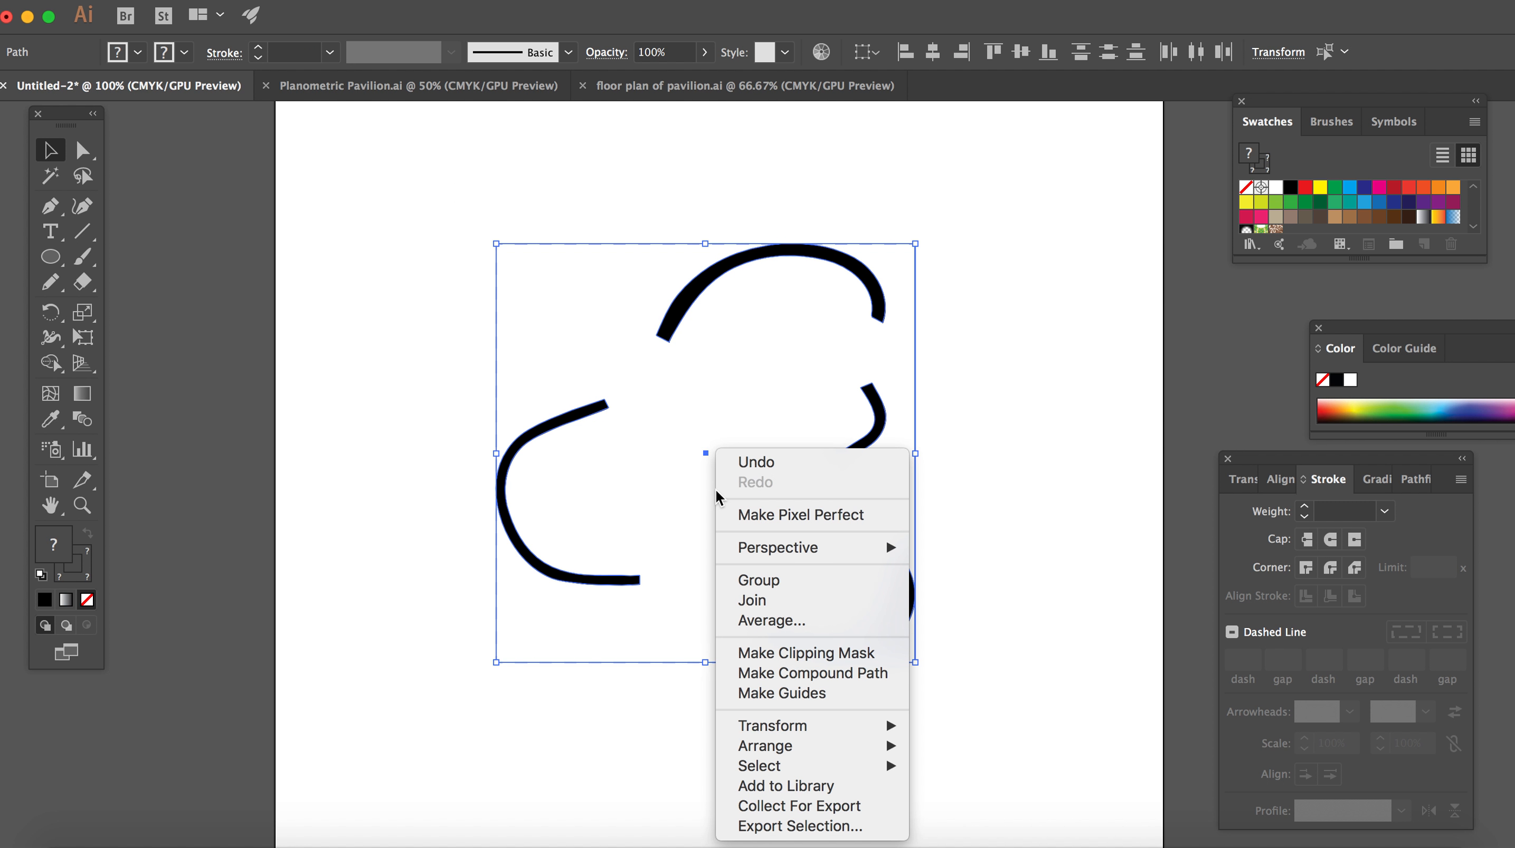
left_click(761, 580)
left_click(1010, 585)
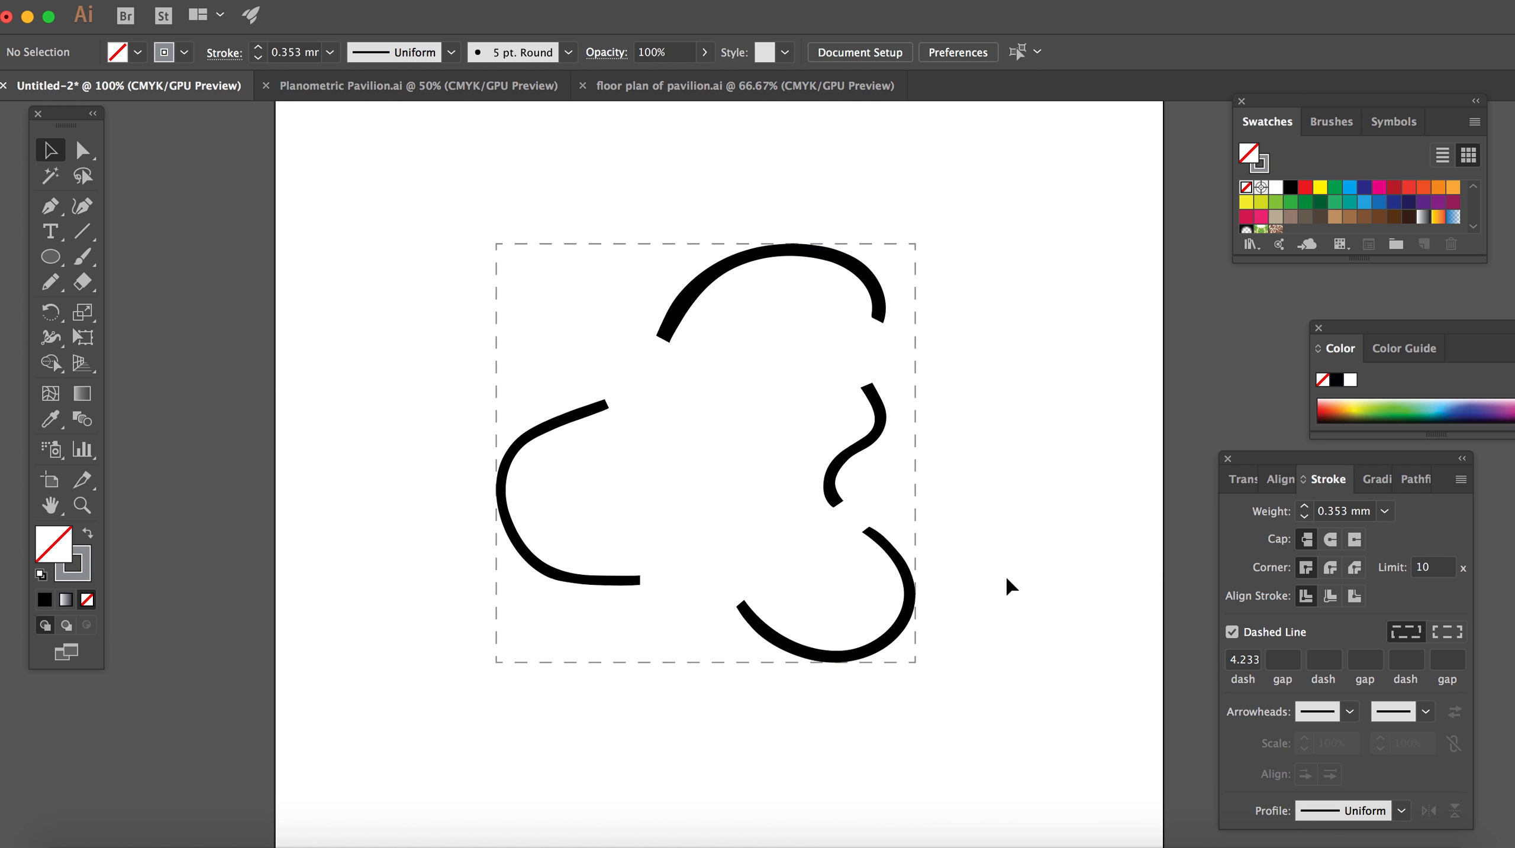
Step: Lock the grouped floor plan
left_click(687, 303)
left_click(283, 2)
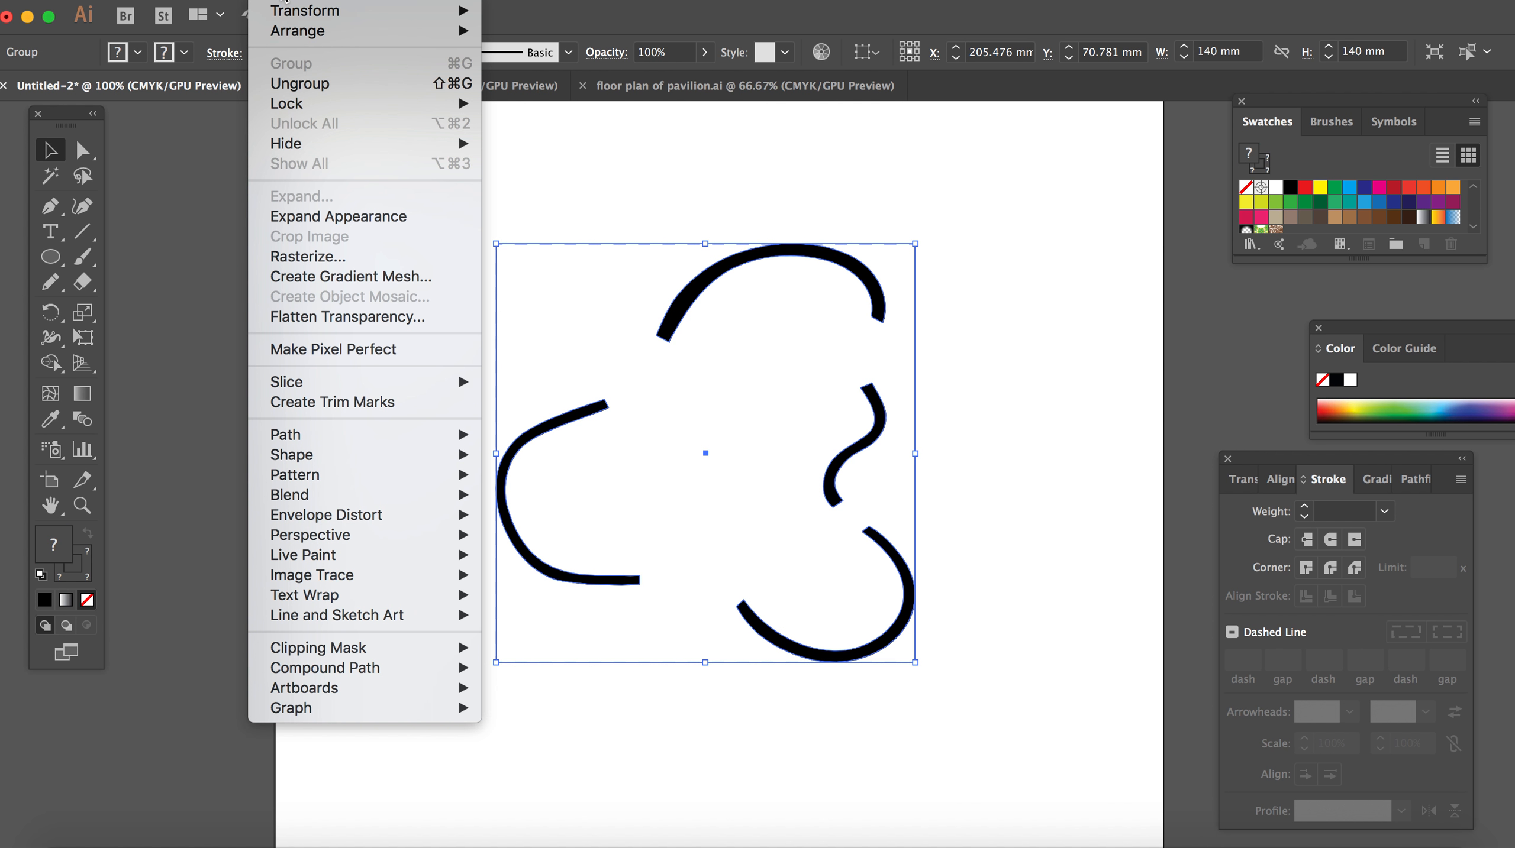
mouse_move(312, 110)
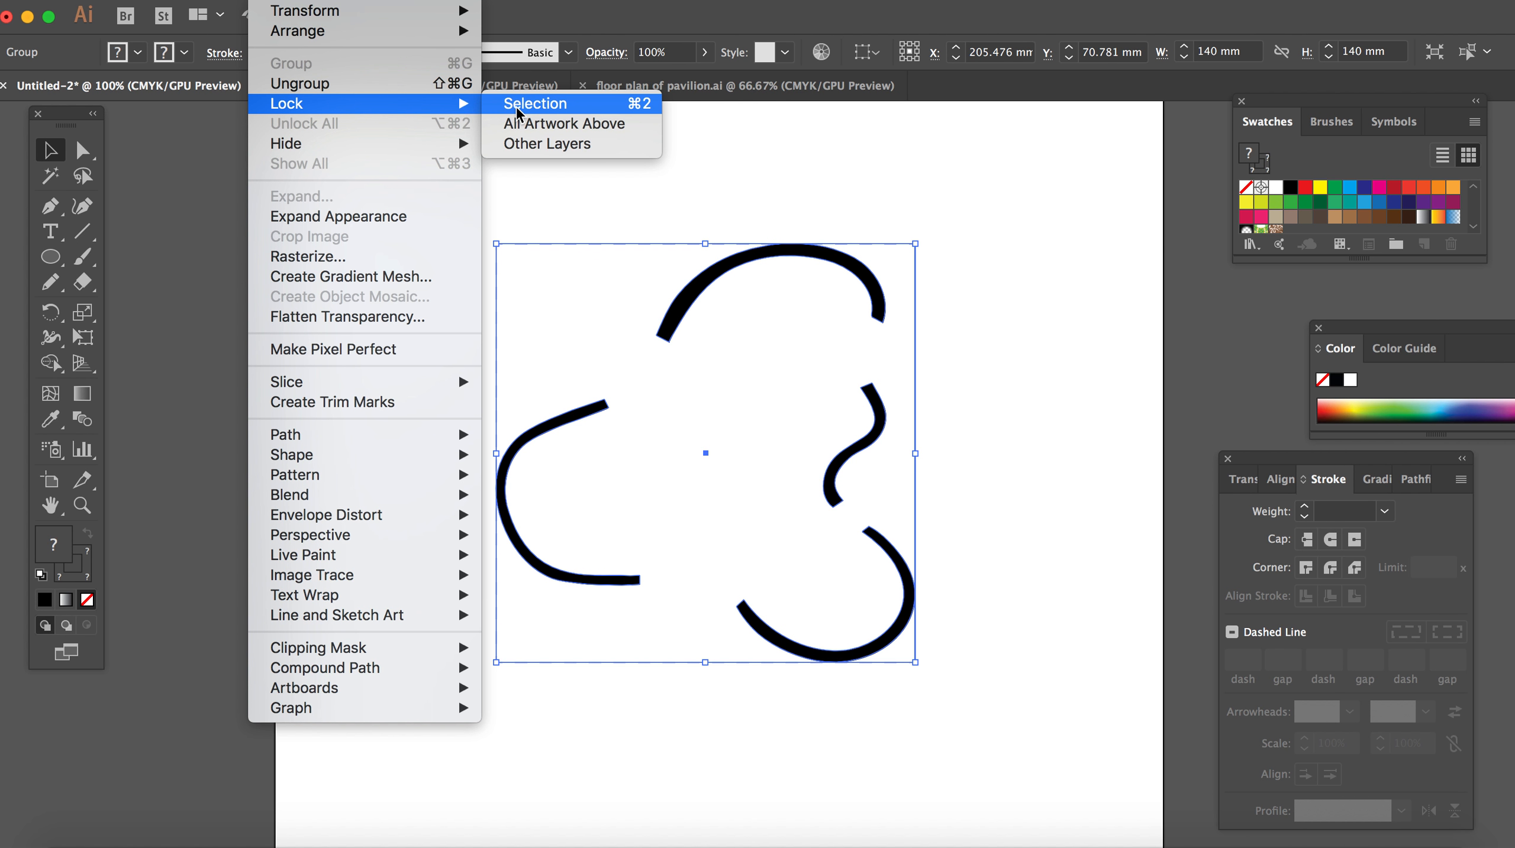
left_click(518, 110)
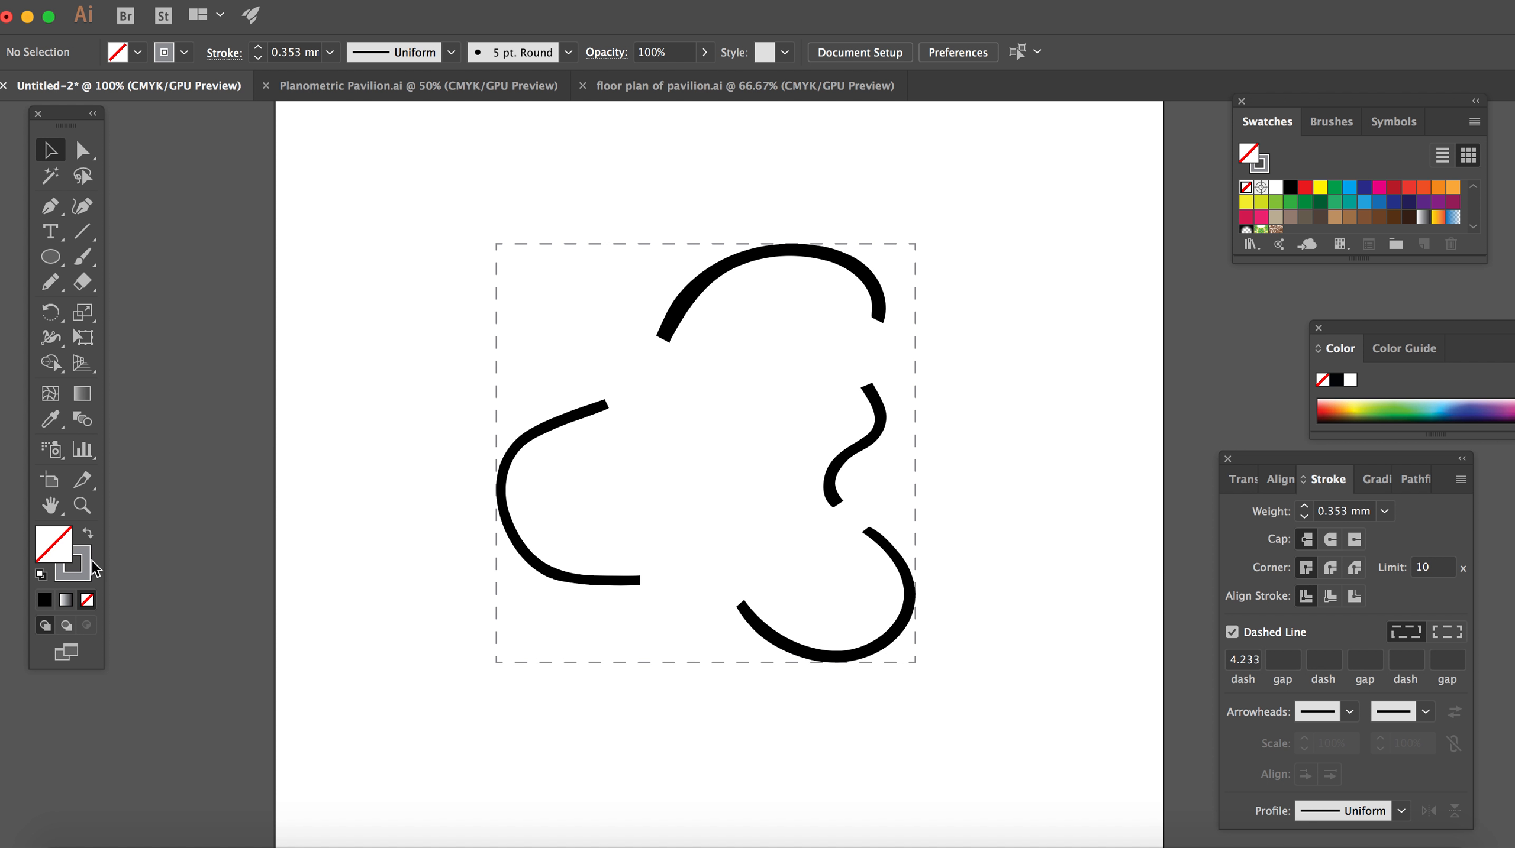
Step: Set the stroke to light blue and draw a vertical line about 18.7 mm long outside the dashed square's upper-left corner with the Pen tool
left_click(82, 581)
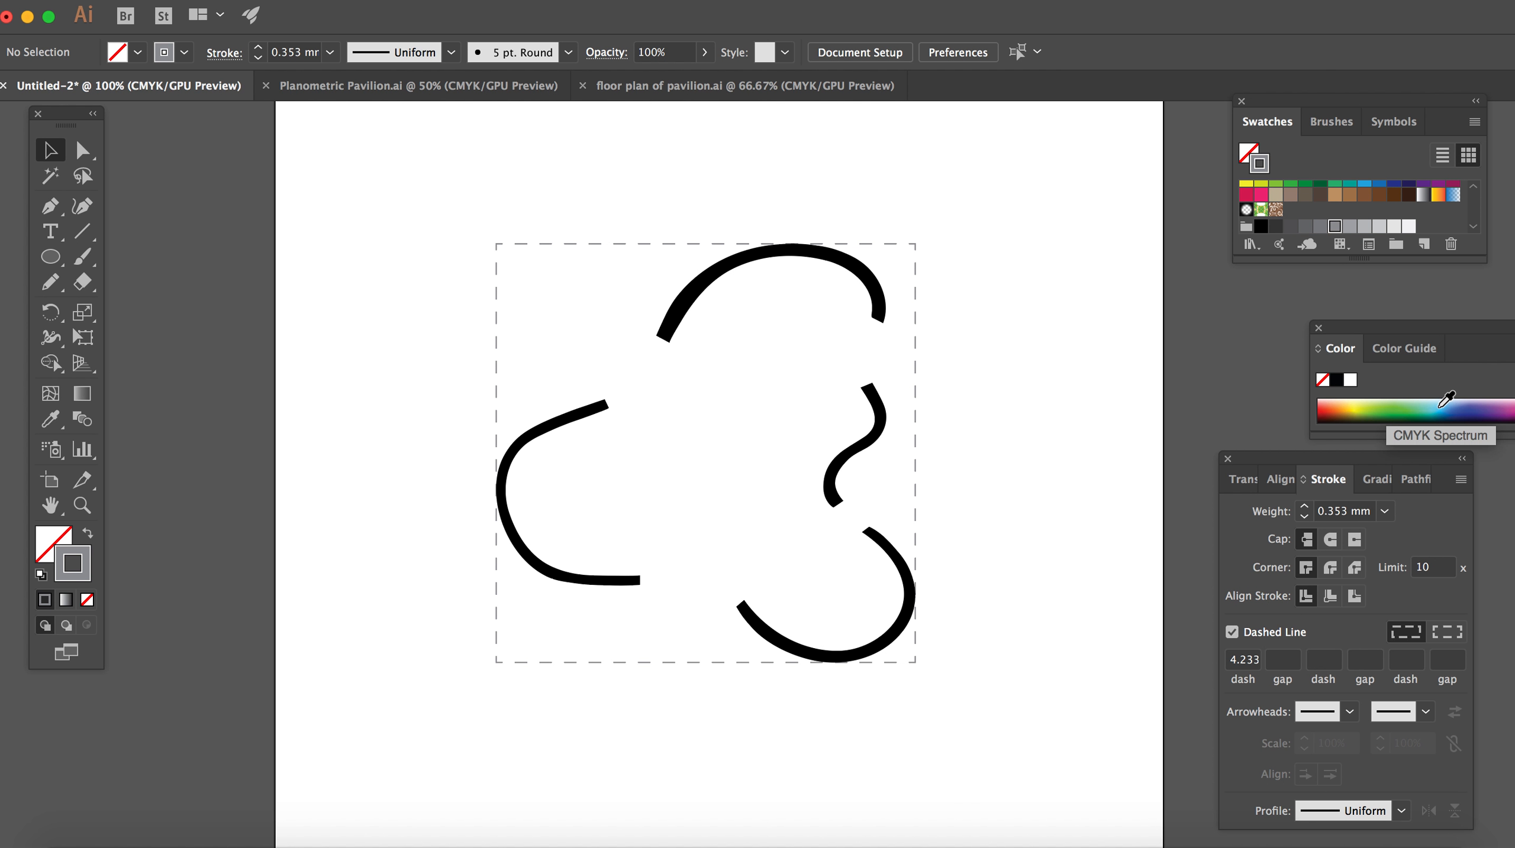
scroll(1363, 201, "up", 3)
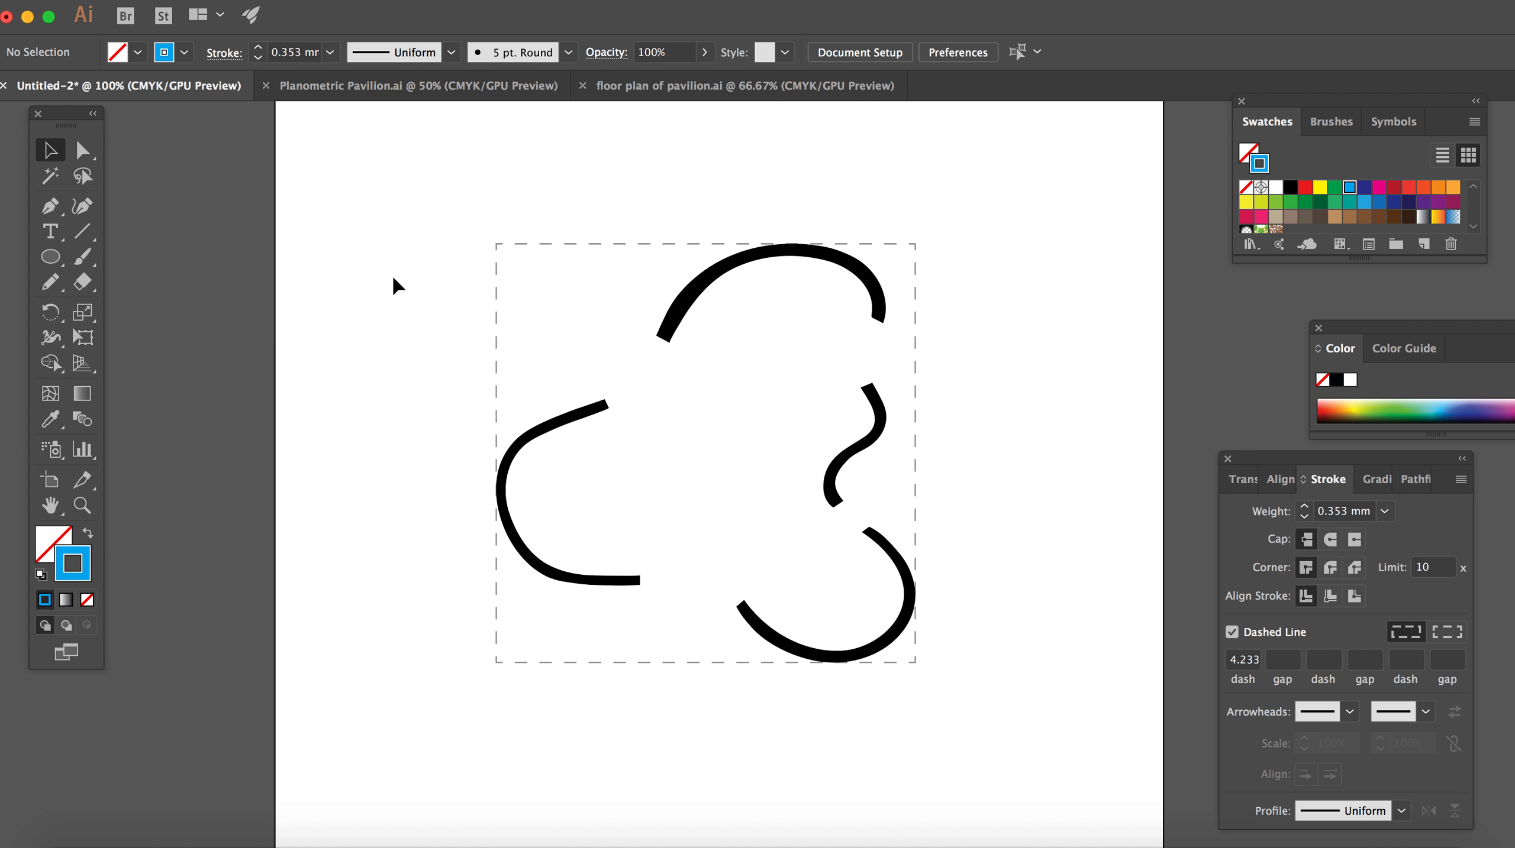
left_click(56, 217)
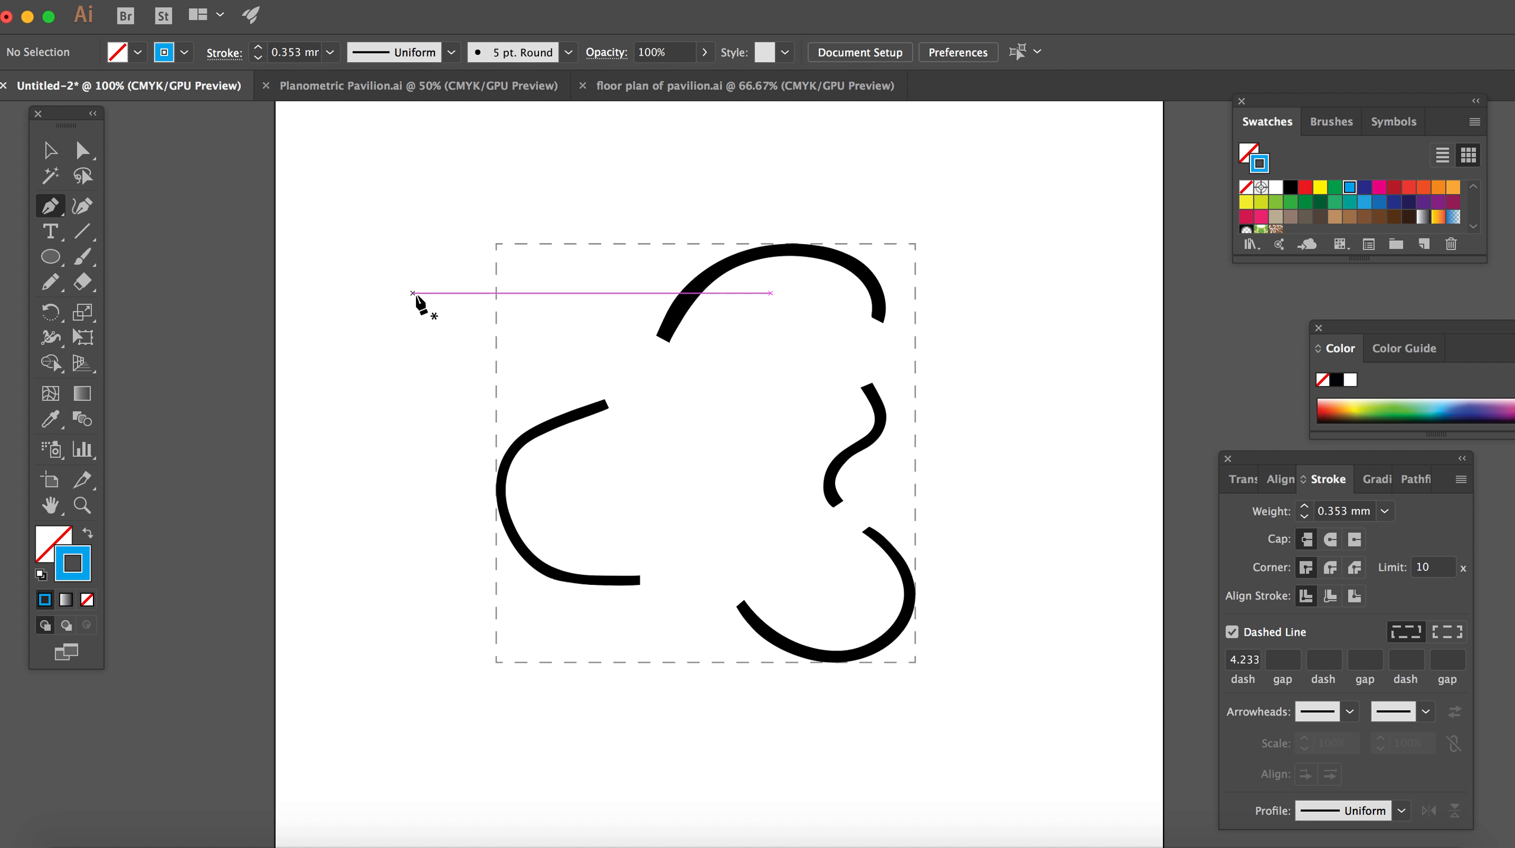
left_click(406, 210)
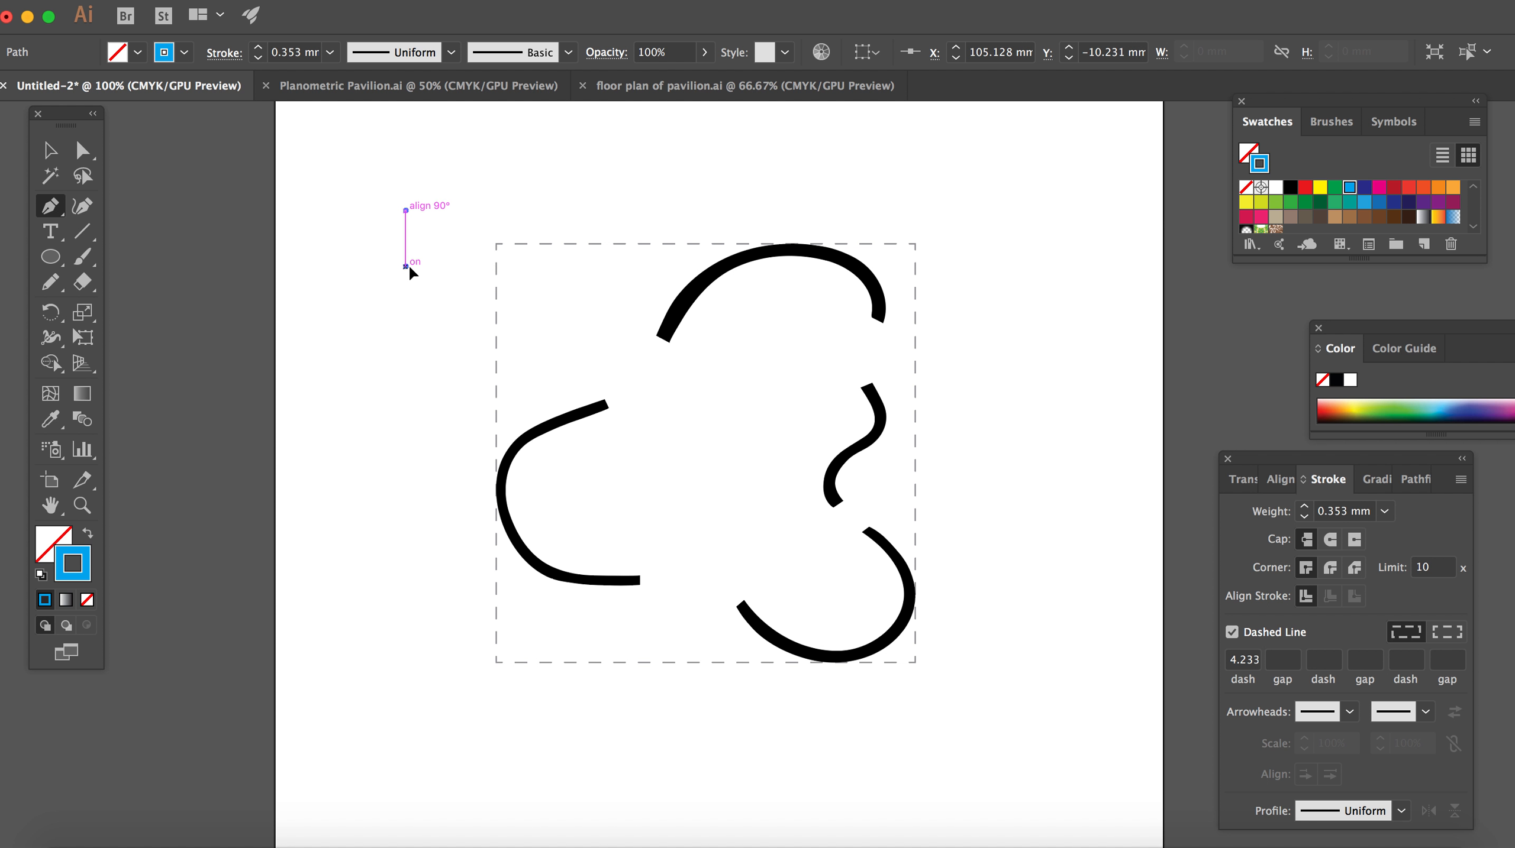
left_click(406, 266)
left_click(50, 151)
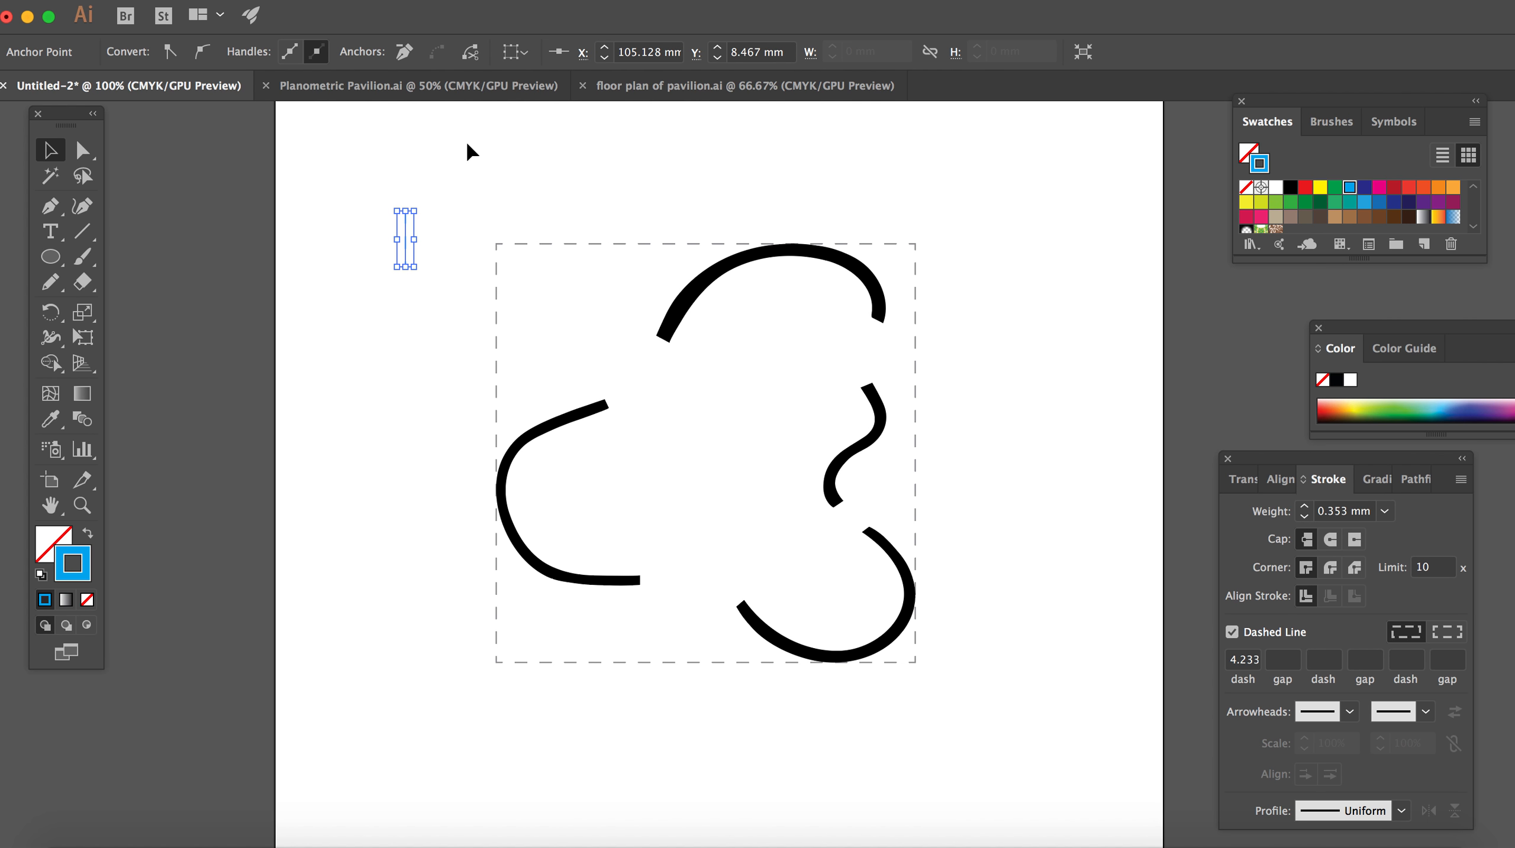
left_click(430, 232)
Step: Turn off the dashed line option for the blue vertical line
left_click(407, 236)
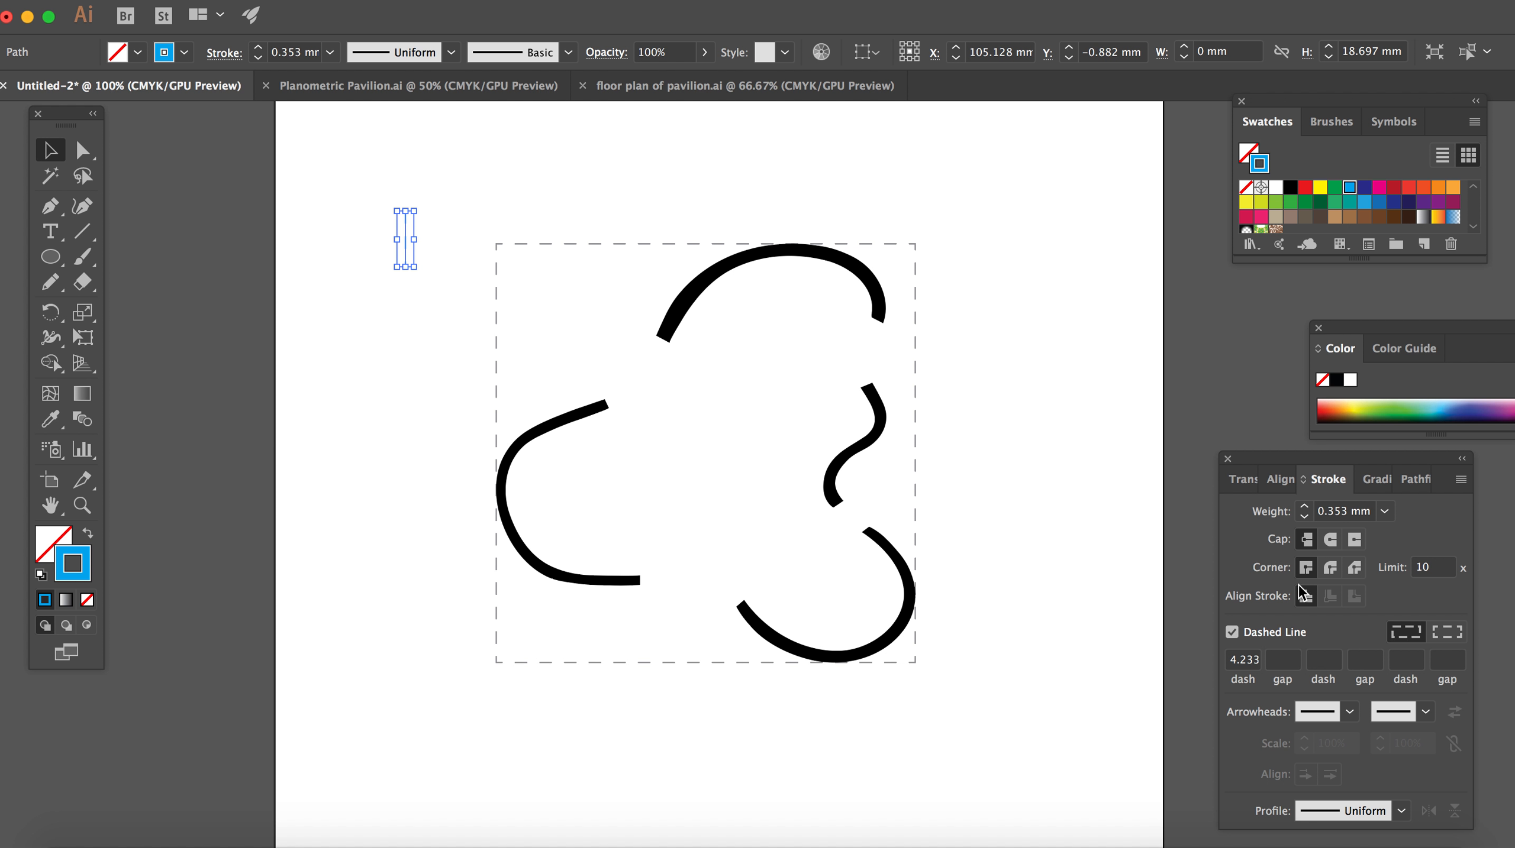
left_click(1232, 632)
left_click(440, 235)
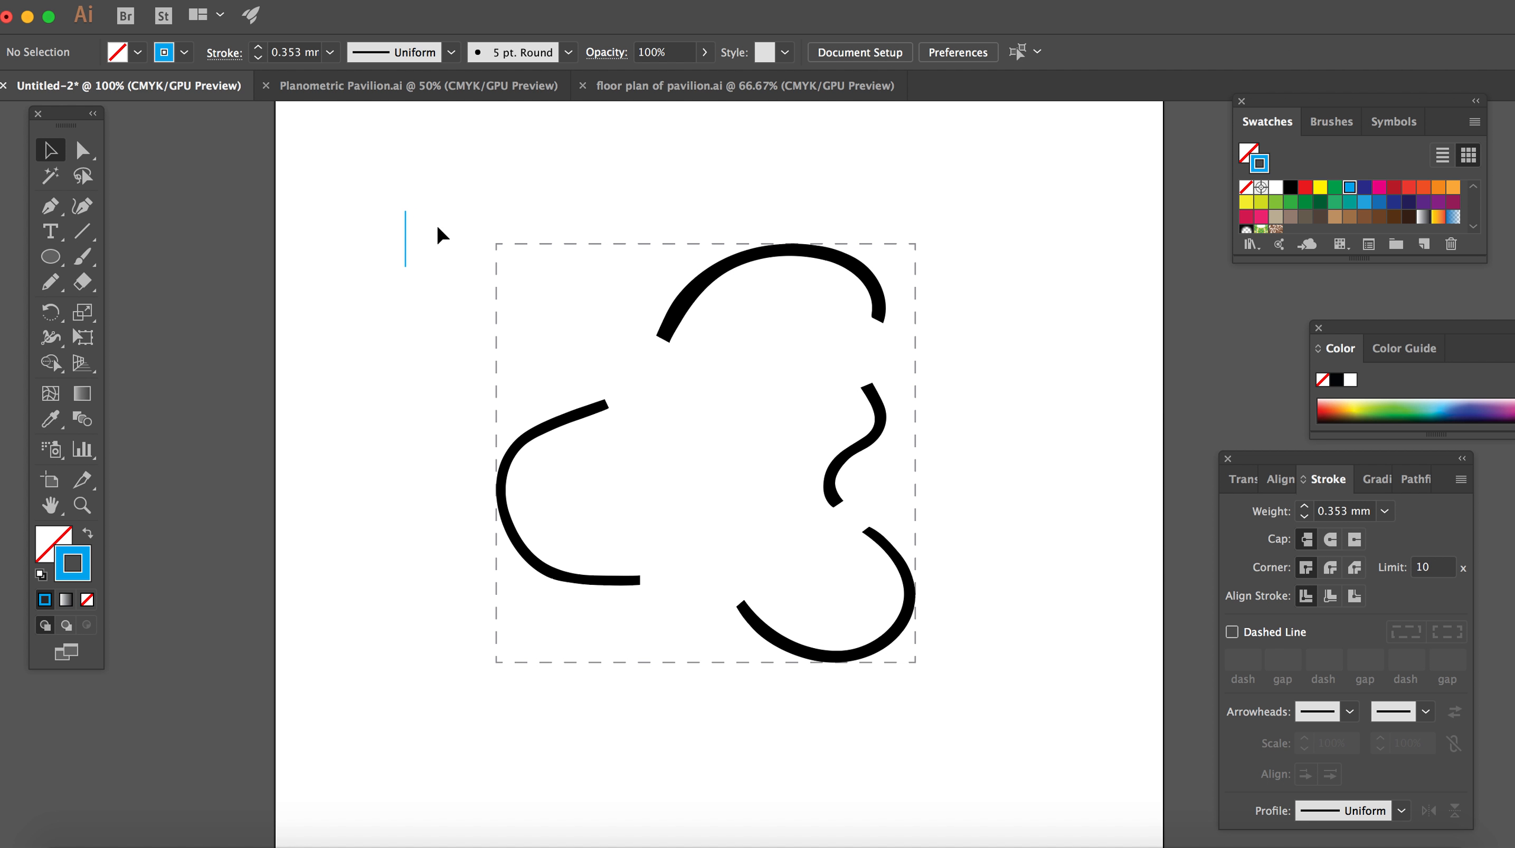
Step: Set the blue vertical line's height to 10 mm and deselect it
right_click(405, 252)
left_click(405, 225)
left_click(1247, 482)
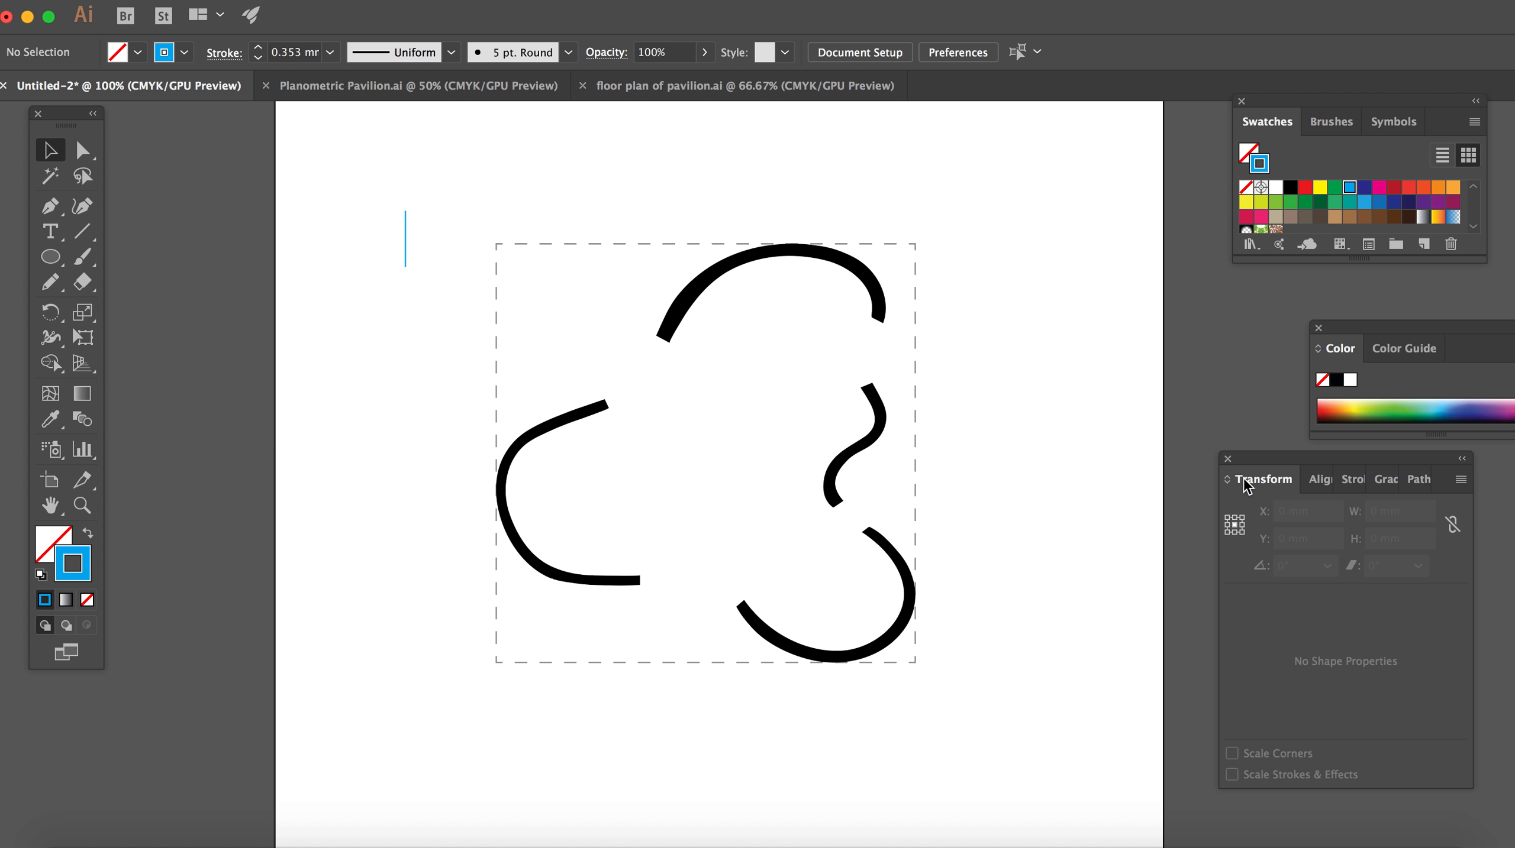
left_click(405, 238)
left_click_drag(1269, 459, 1234, 435)
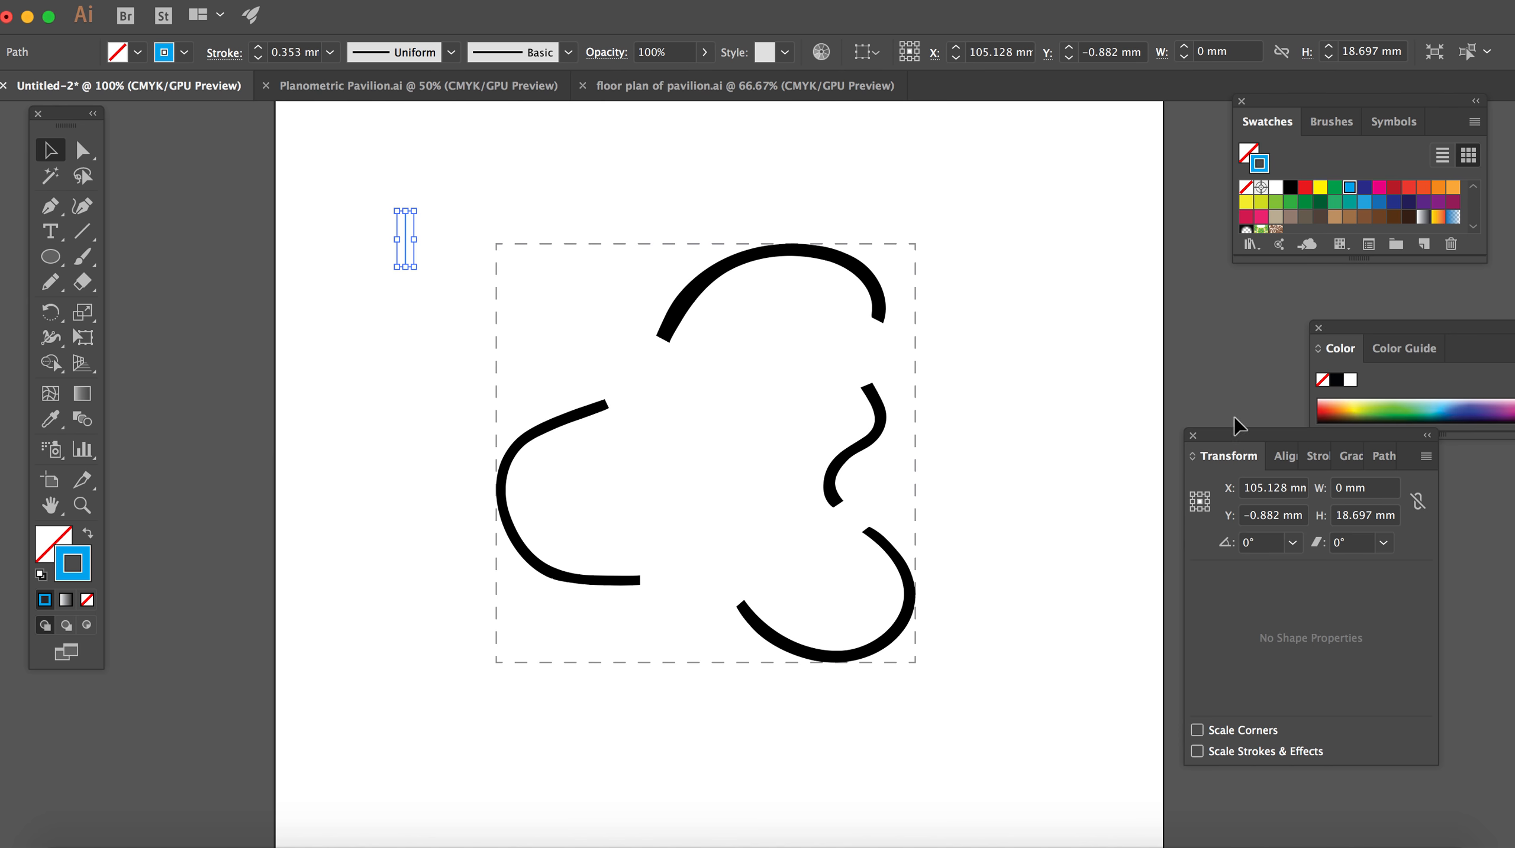
left_click(1373, 516)
key("BackSpace")
key("BackSpace")
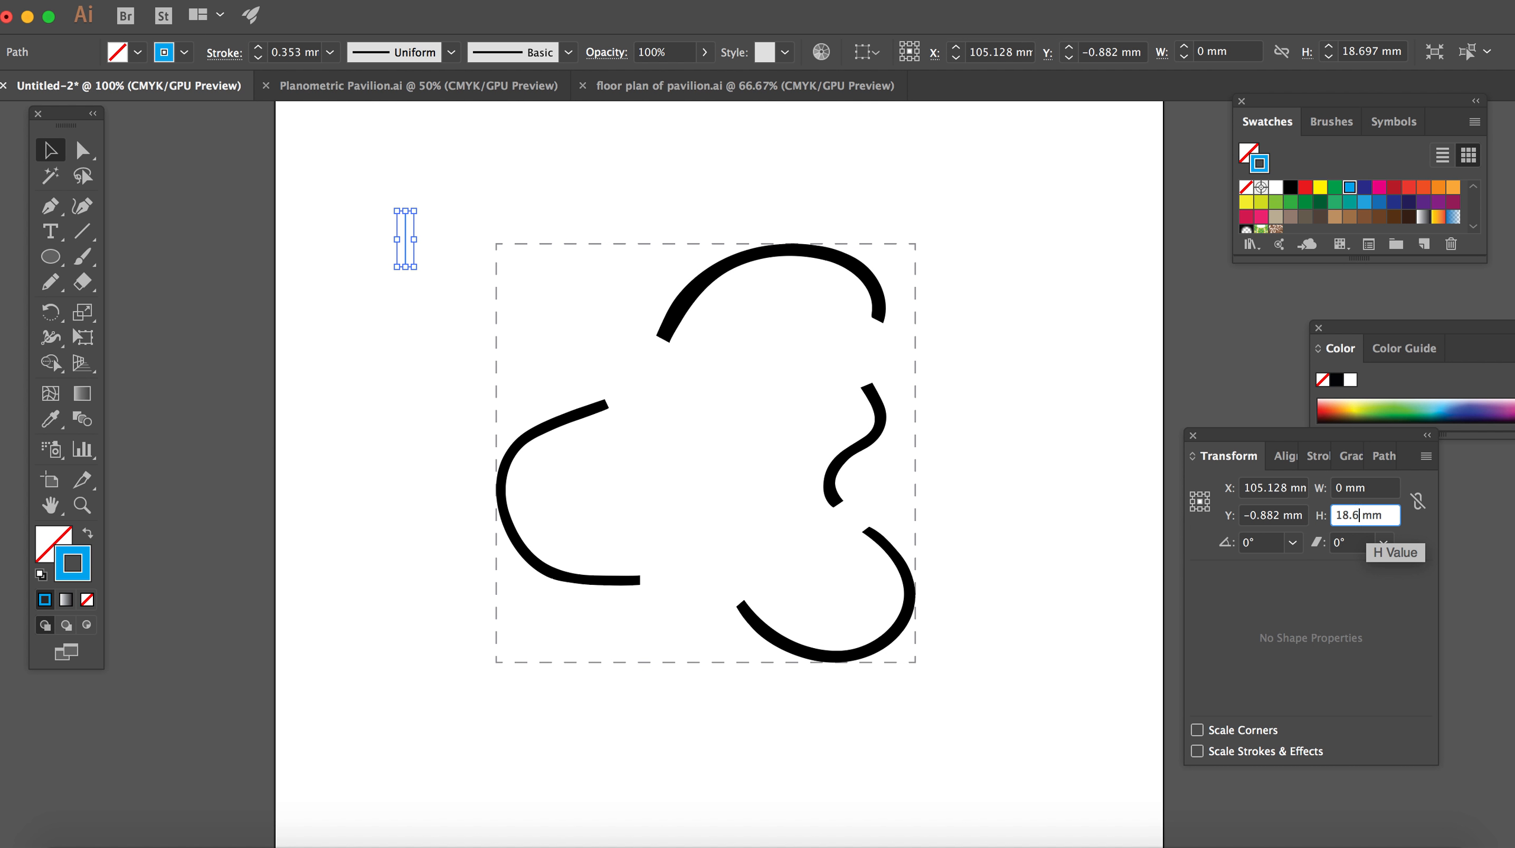
key("Return")
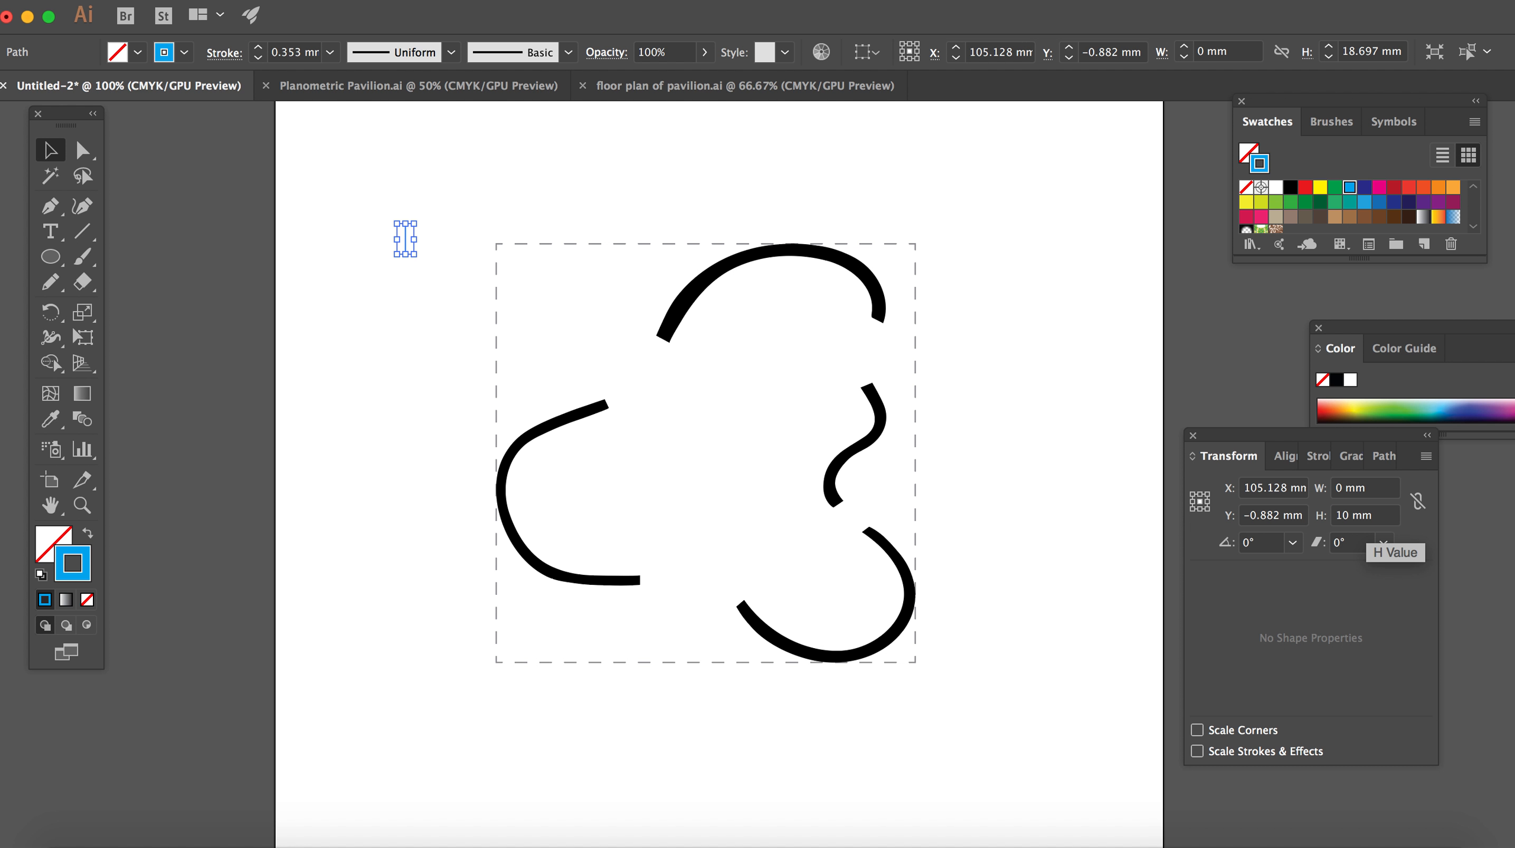
left_click(473, 263)
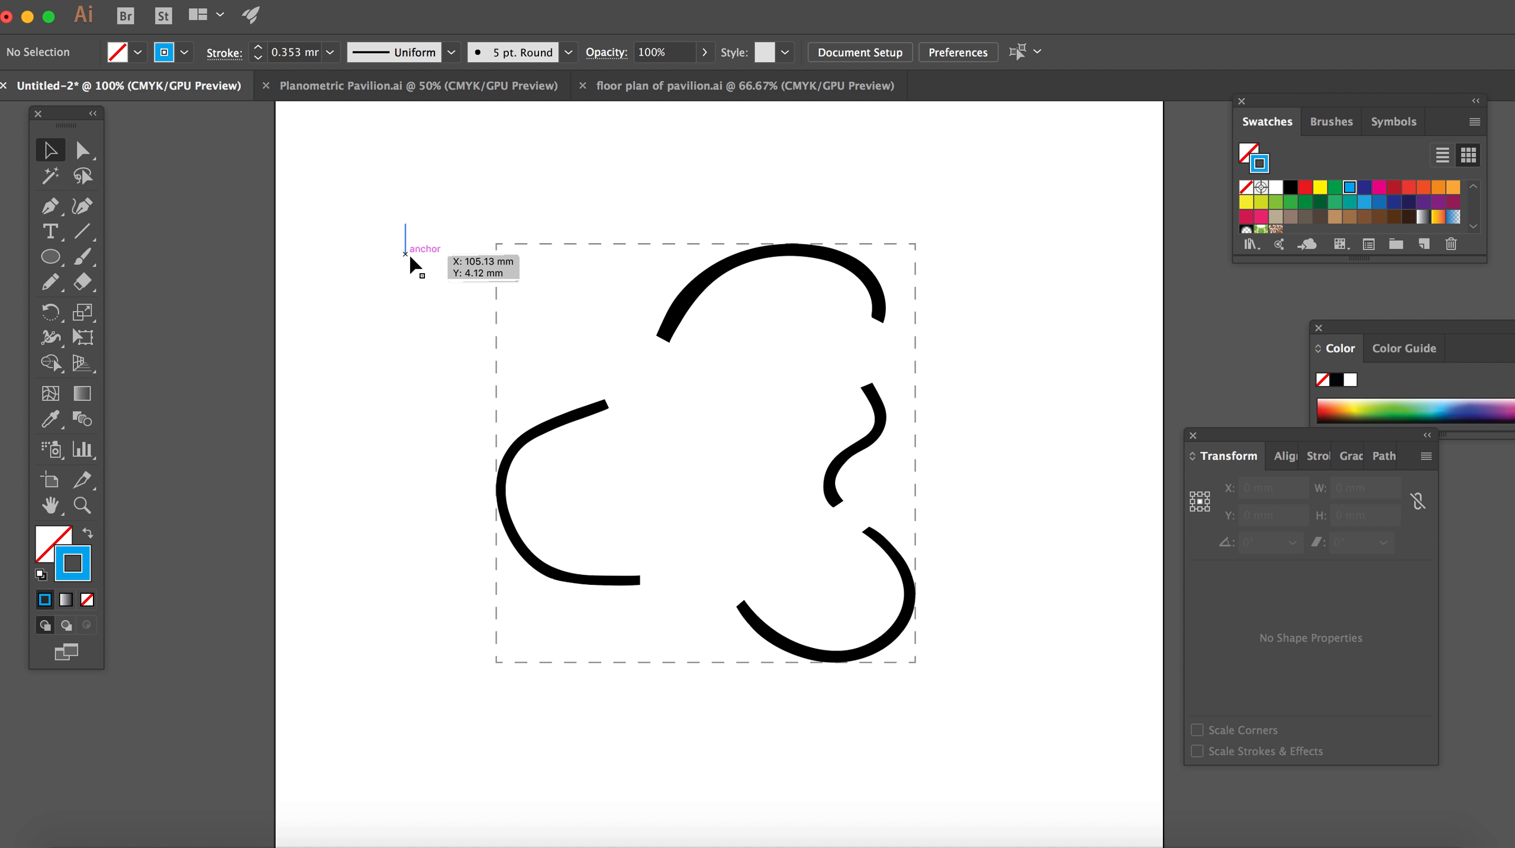
Step: Stand the 10 mm blue line on the dashed square's upper edge and draw a horizontal line about 183 mm long level with its upper end
left_click_drag(405, 238, 594, 230)
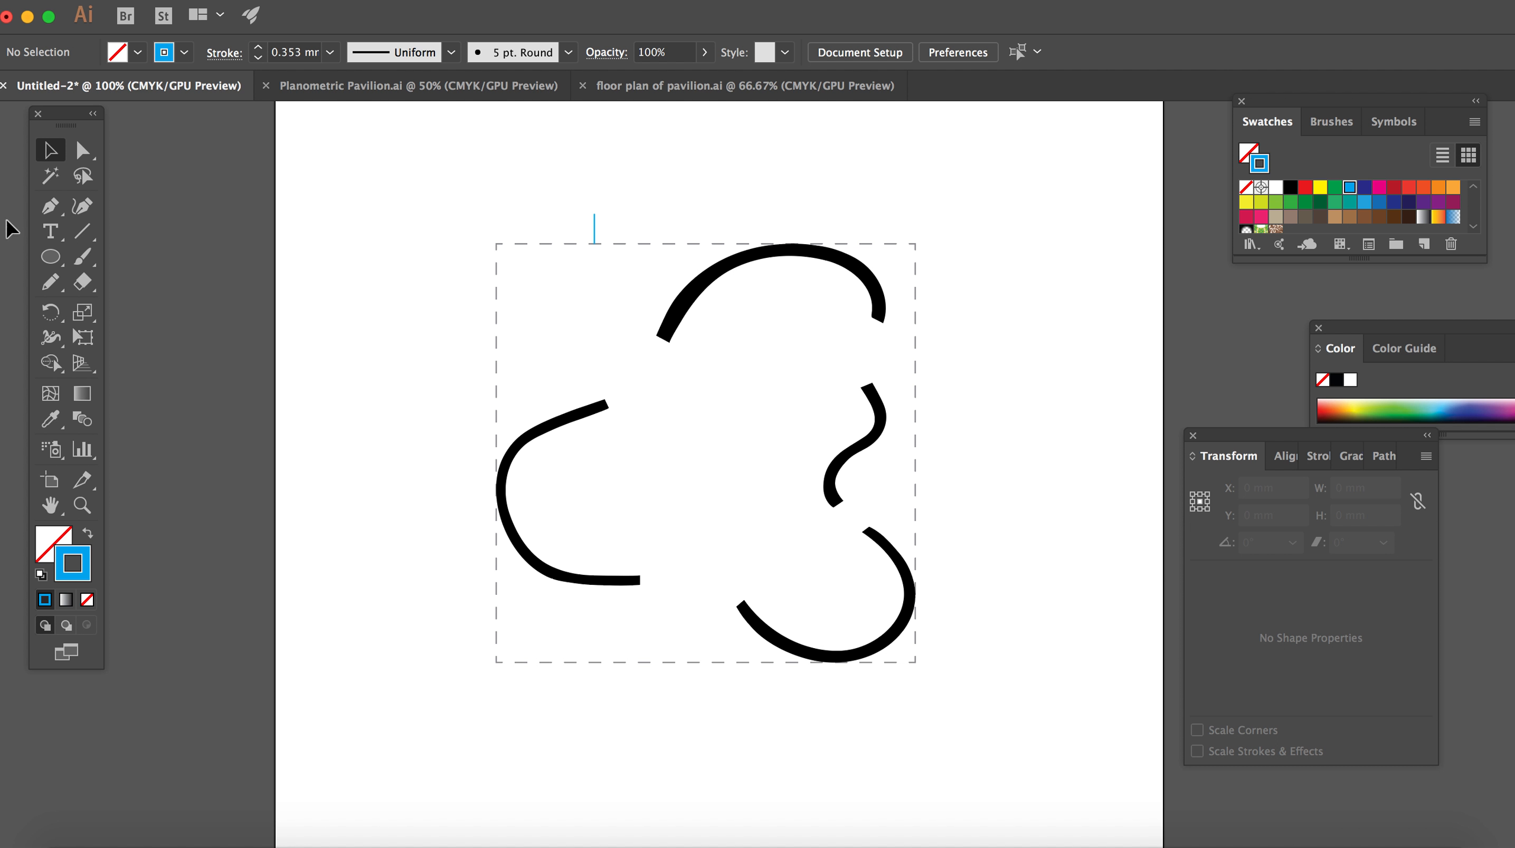
left_click(50, 205)
right_click(393, 166)
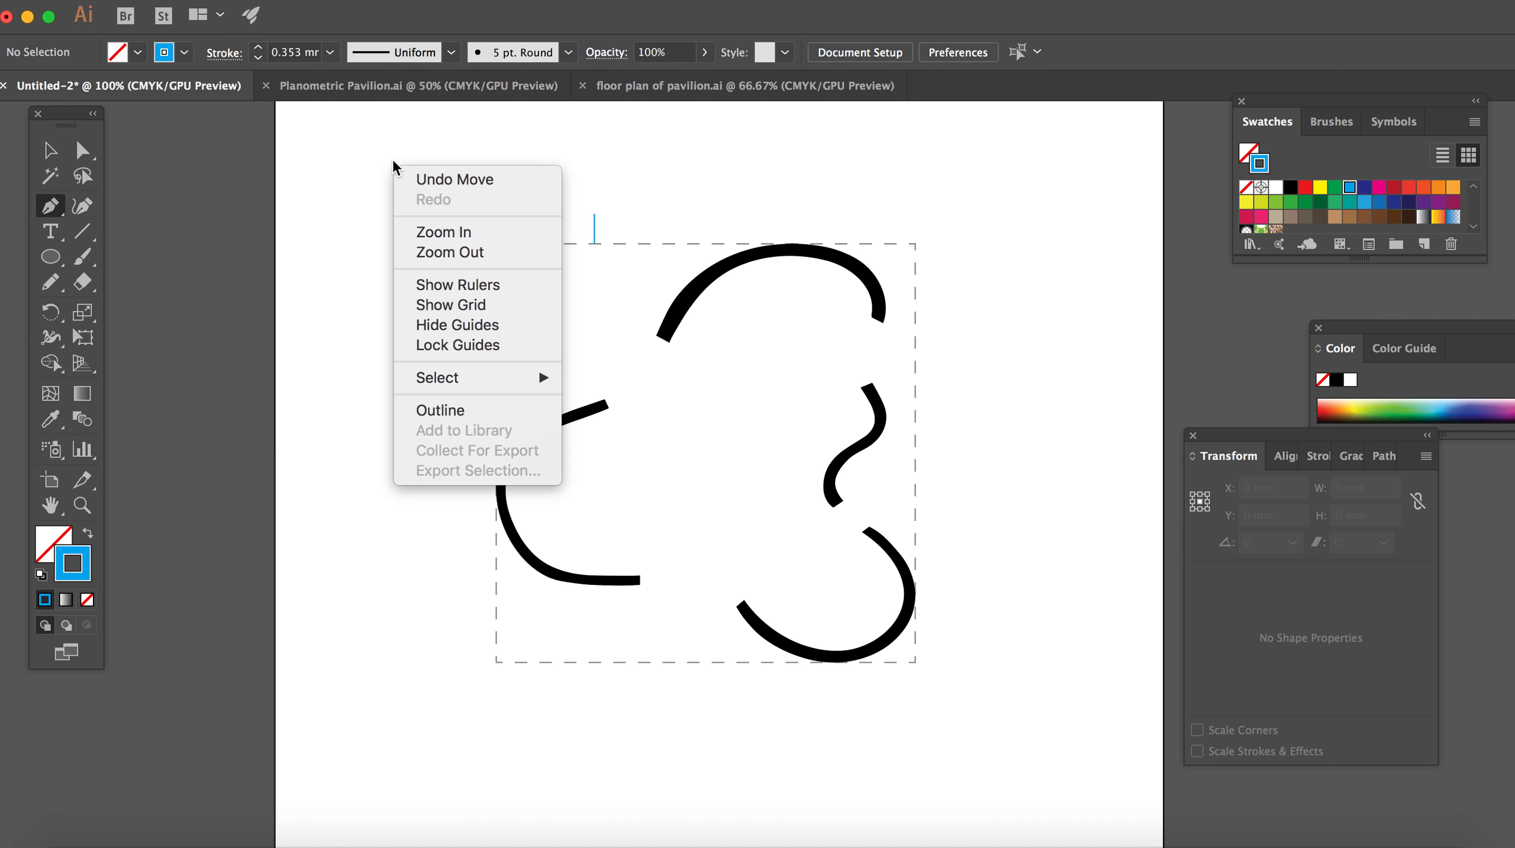
right_click(60, 207)
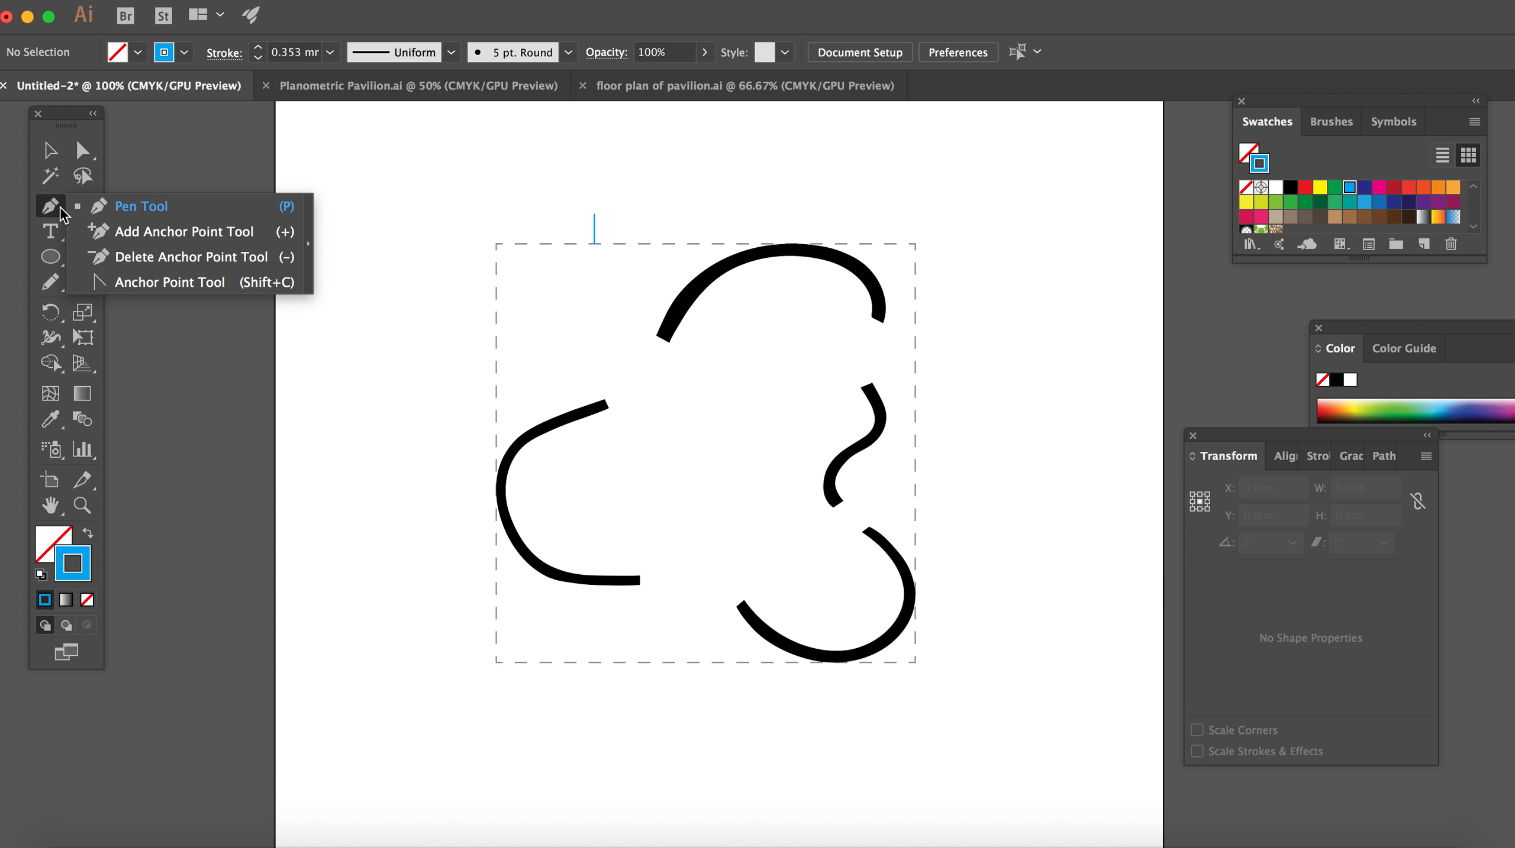
left_click(133, 205)
left_click(405, 148)
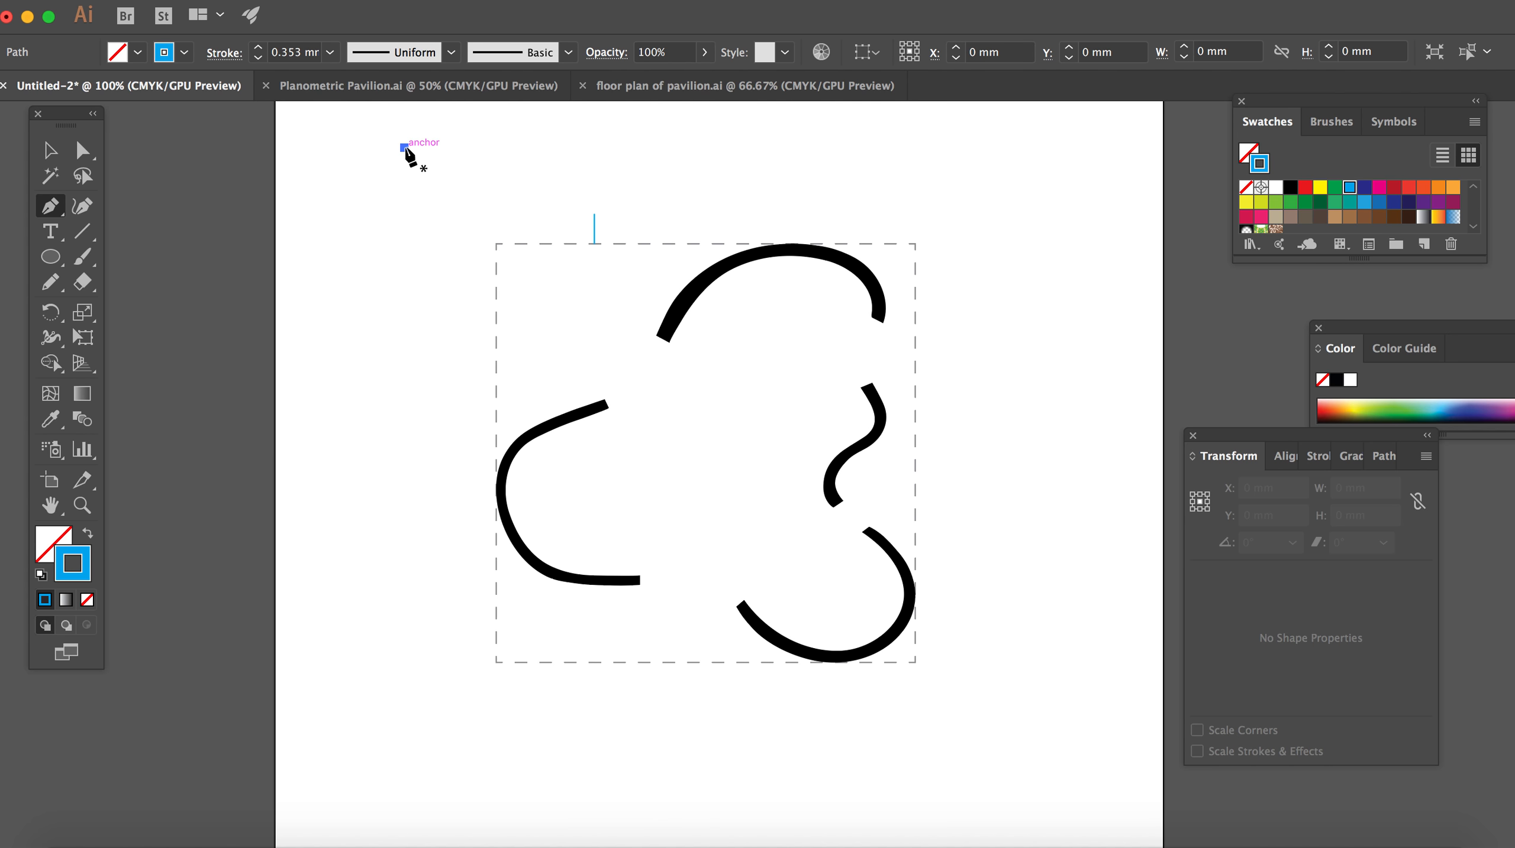
left_click(951, 148)
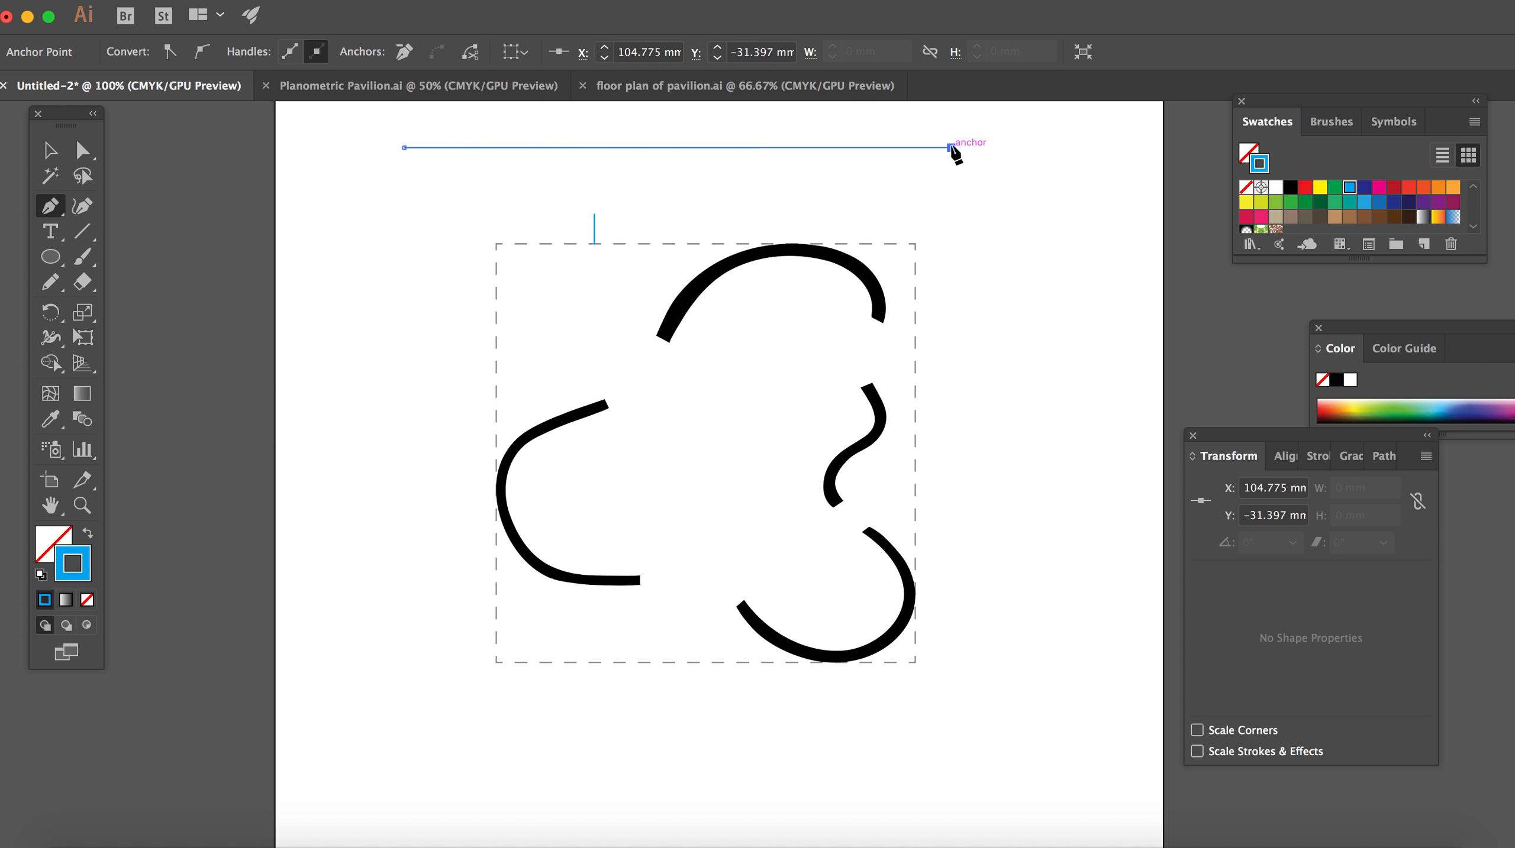
left_click(48, 152)
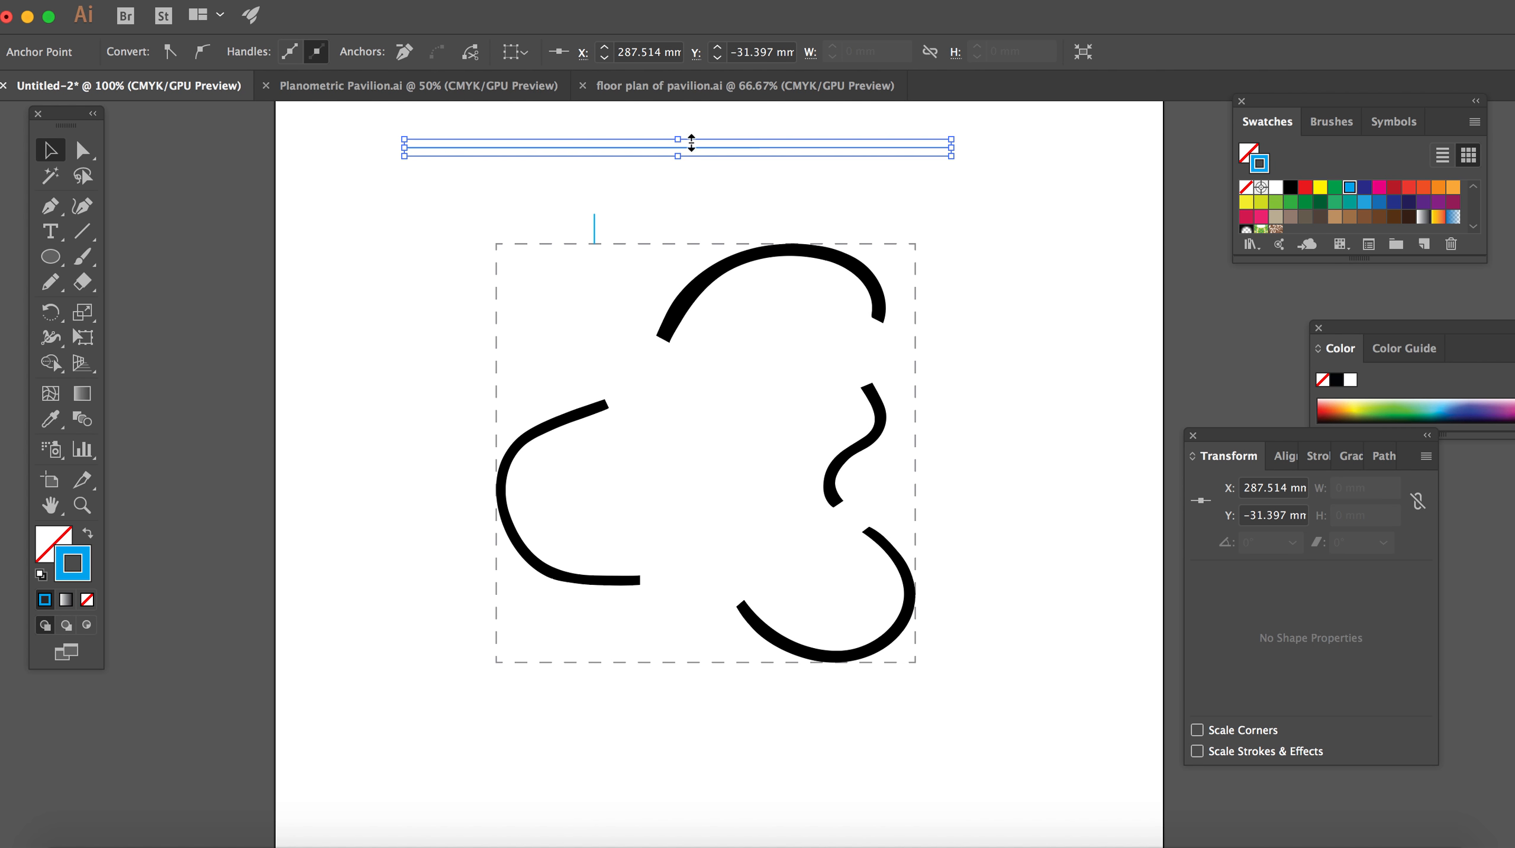
left_click_drag(749, 149, 788, 213)
left_click(675, 169)
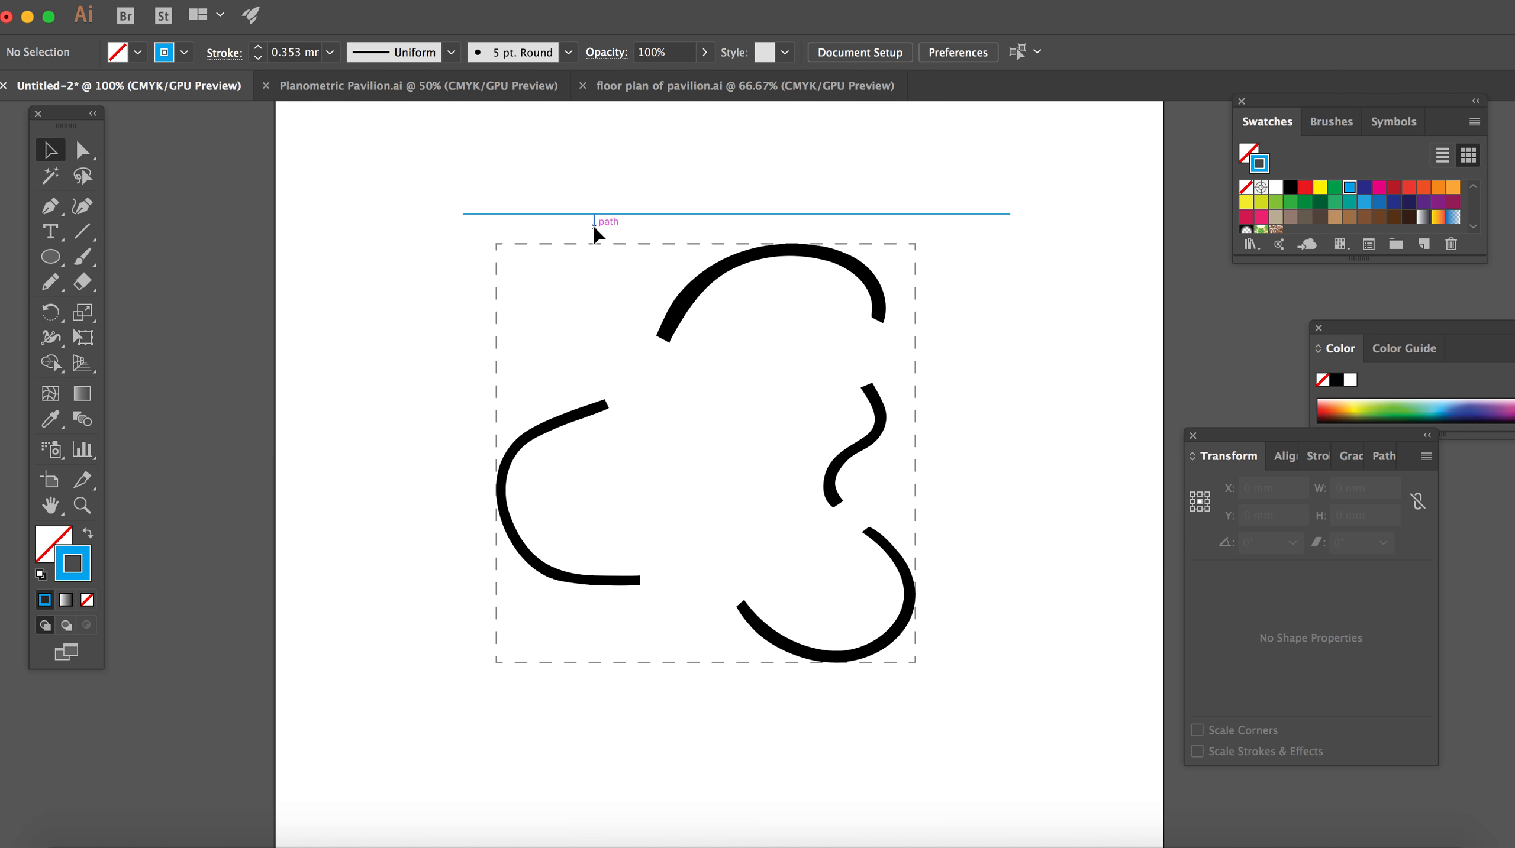
Step: Move the 10 mm vertical line onto the horizontal line and place a copy of the horizontal line at its upper end
left_click_drag(596, 233, 634, 191)
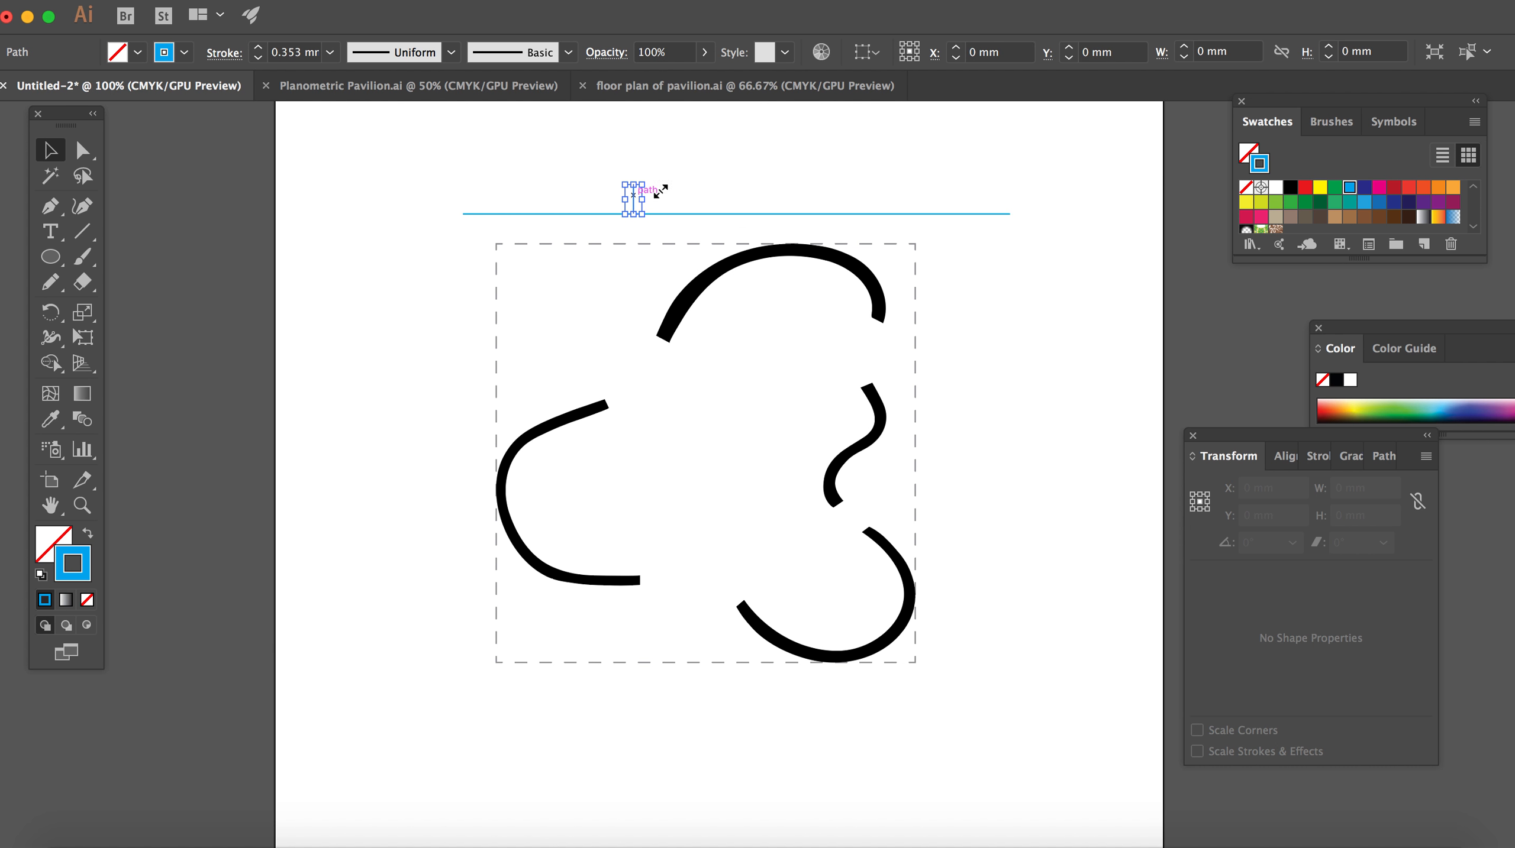
left_click(727, 214)
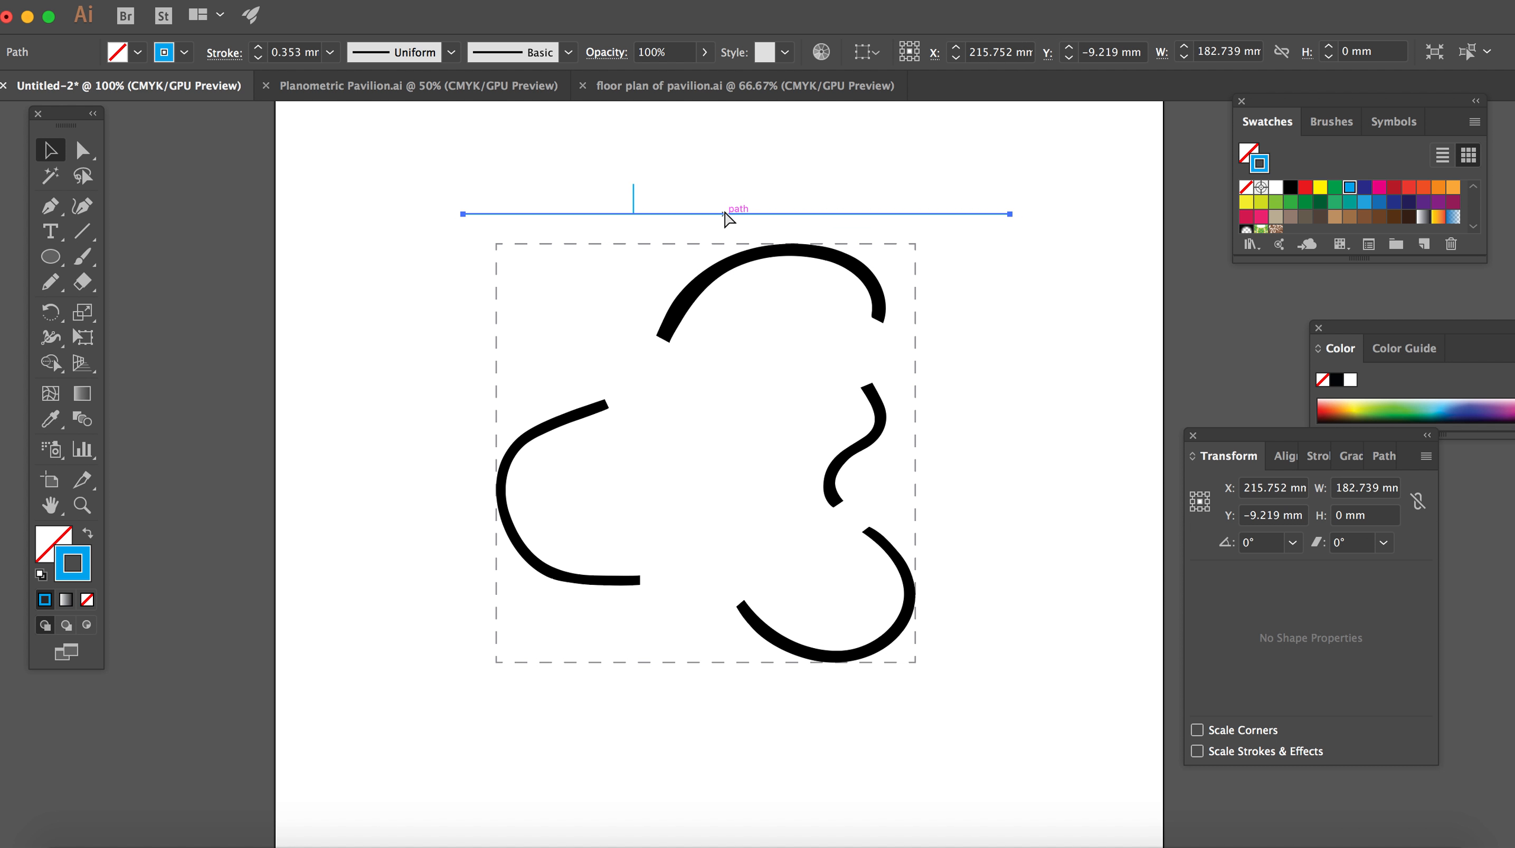
key("super+c")
key("super+v")
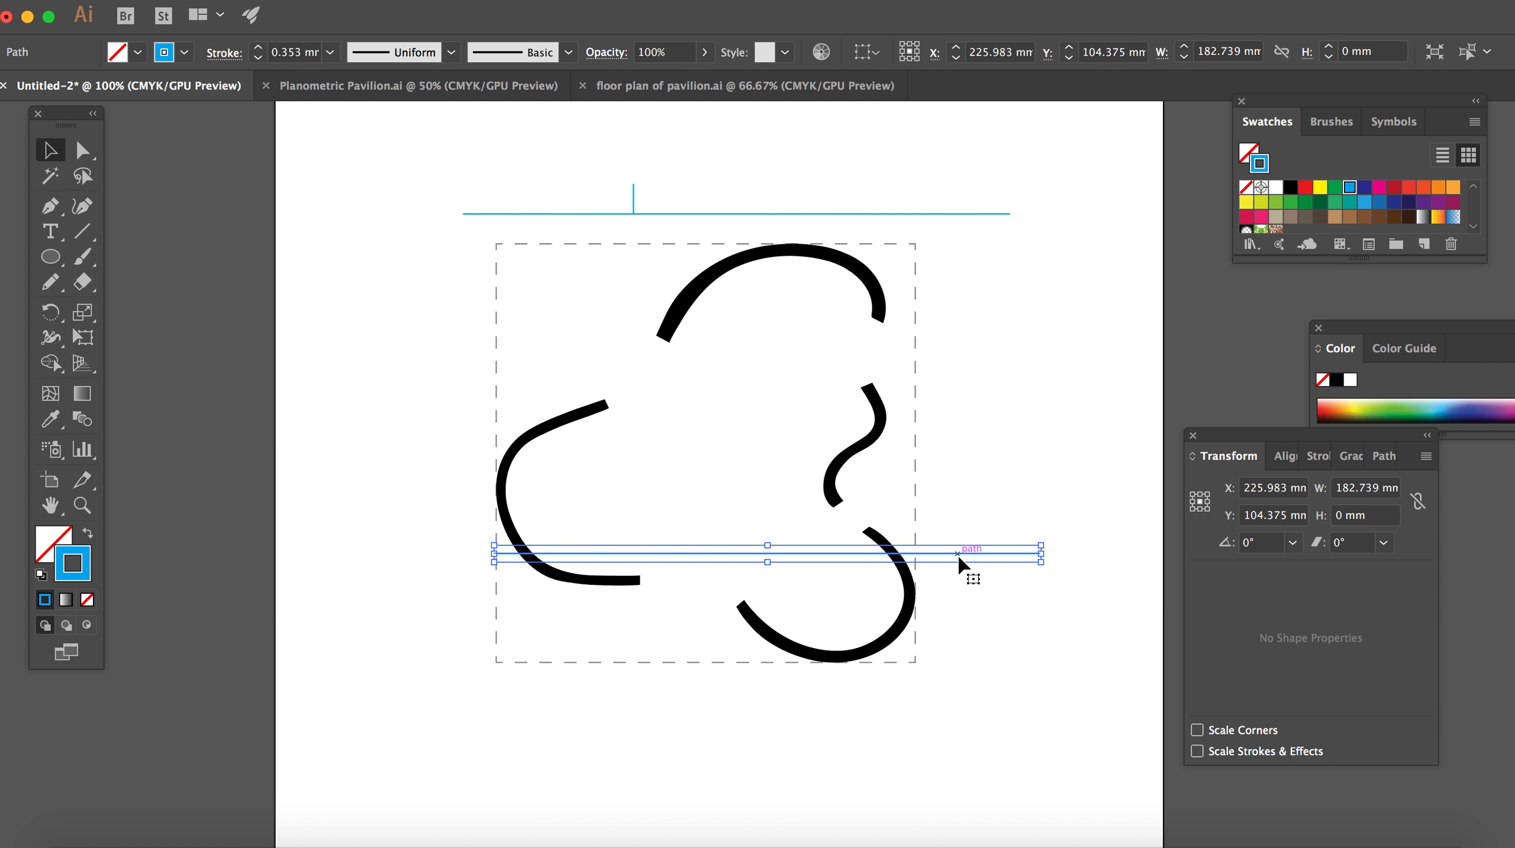
left_click_drag(958, 556, 906, 180)
left_click(810, 166)
Step: Copy the 10 mm vertical line and stand the copy on the second horizontal line
left_click(633, 203)
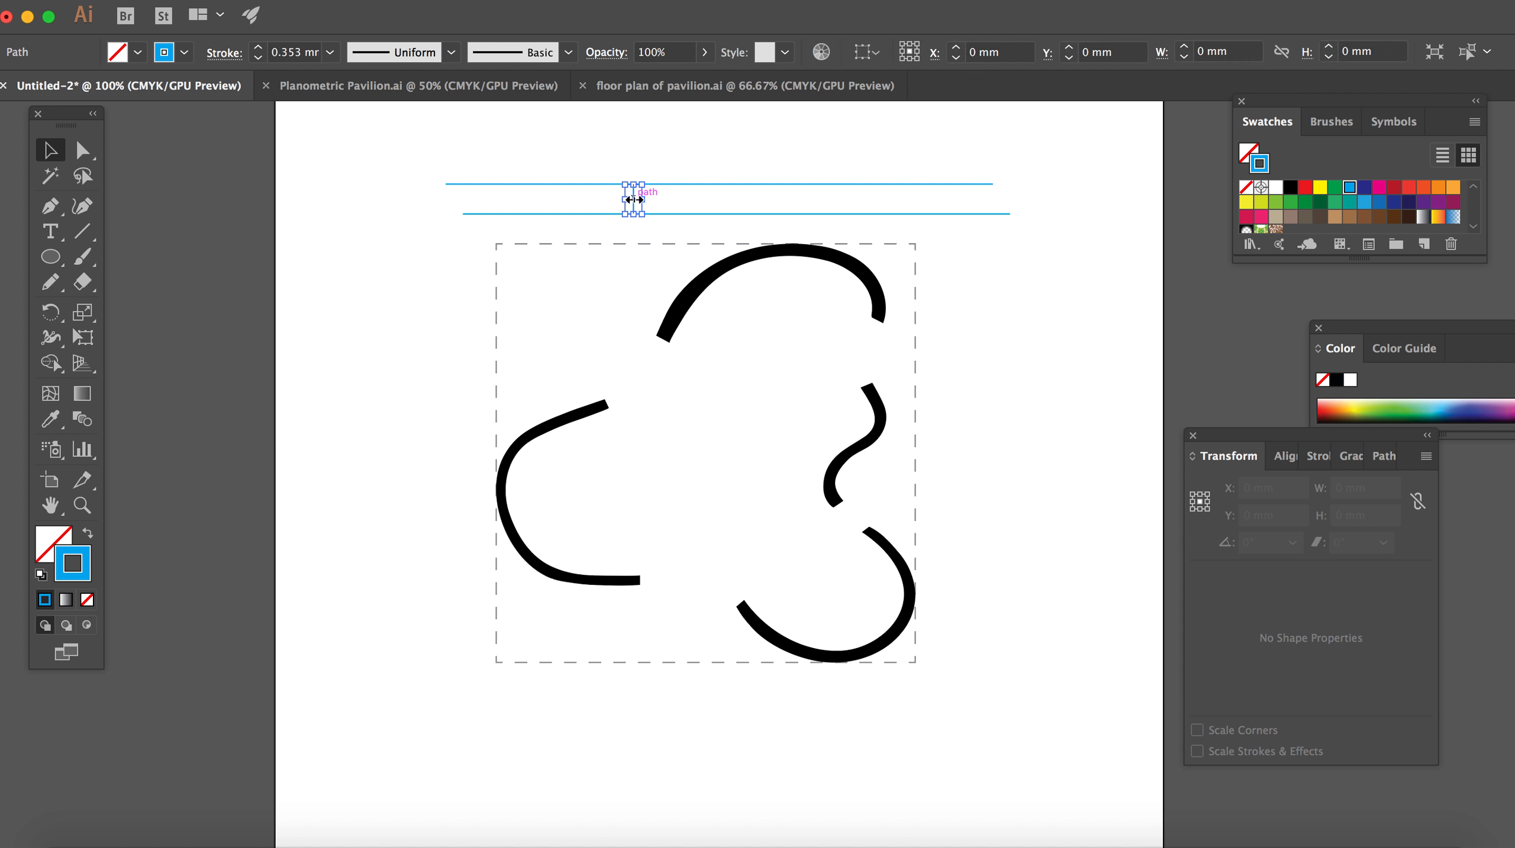
key("super+c")
key("super+v")
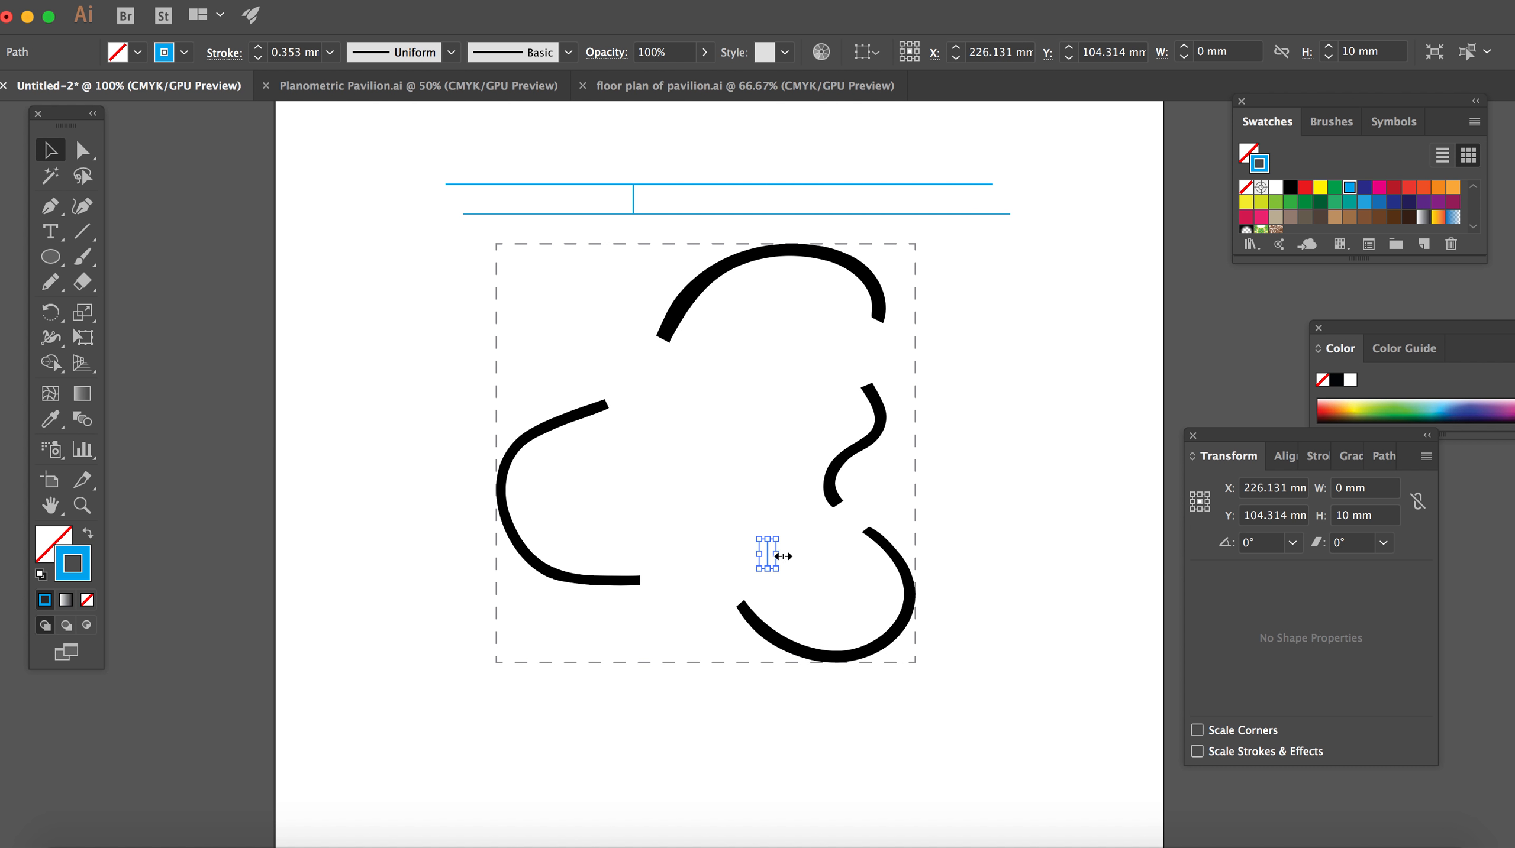
left_click_drag(768, 556, 725, 166)
left_click(947, 328)
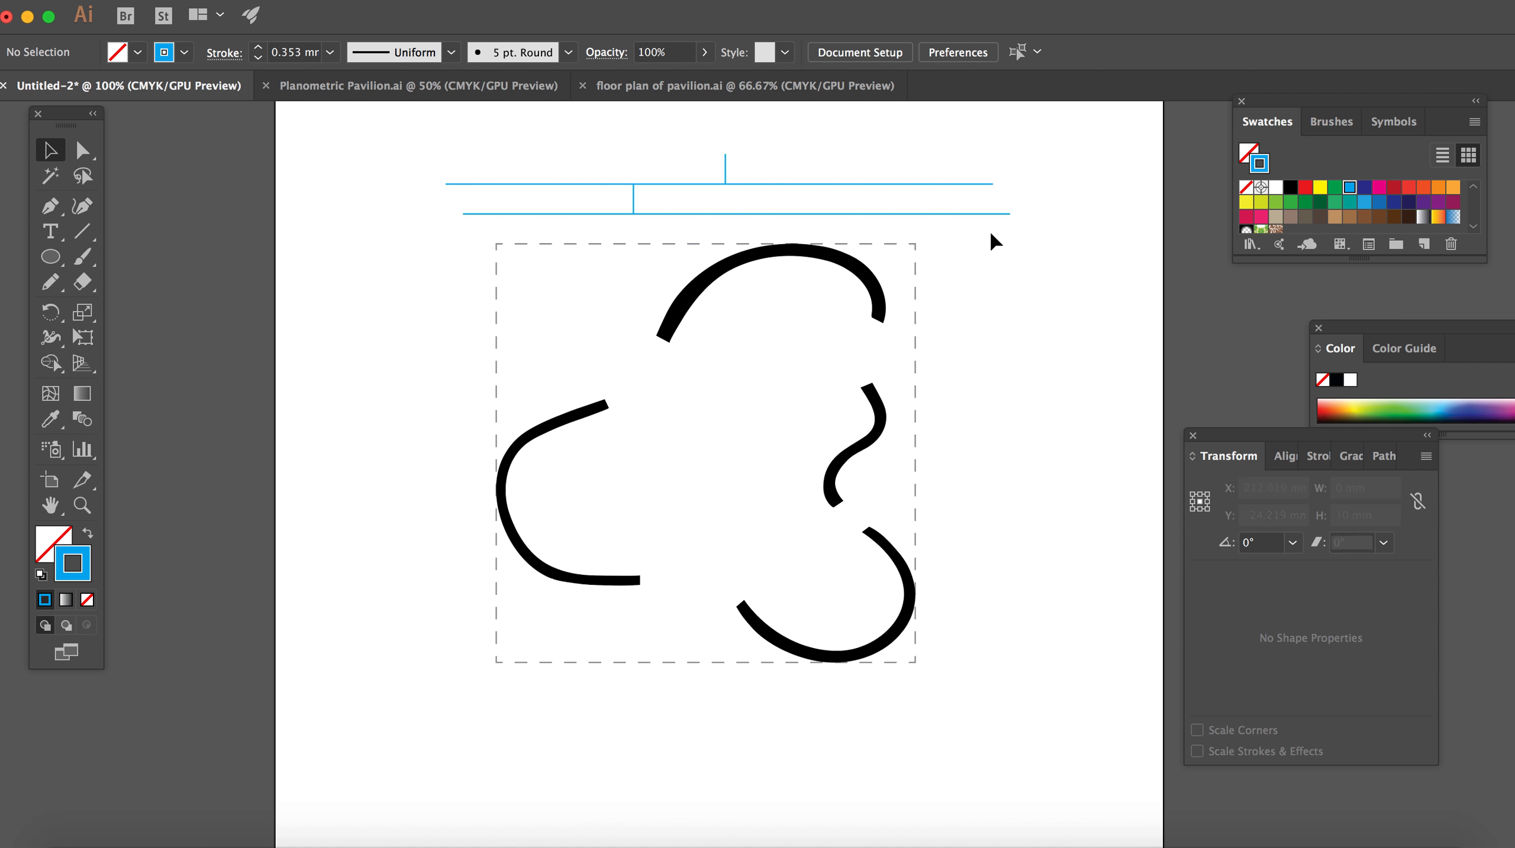
Step: Duplicate the second horizontal line to the upper end of the copied 10 mm vertical line
left_click(982, 185)
left_click_drag(981, 185, 925, 157)
left_click(1069, 295)
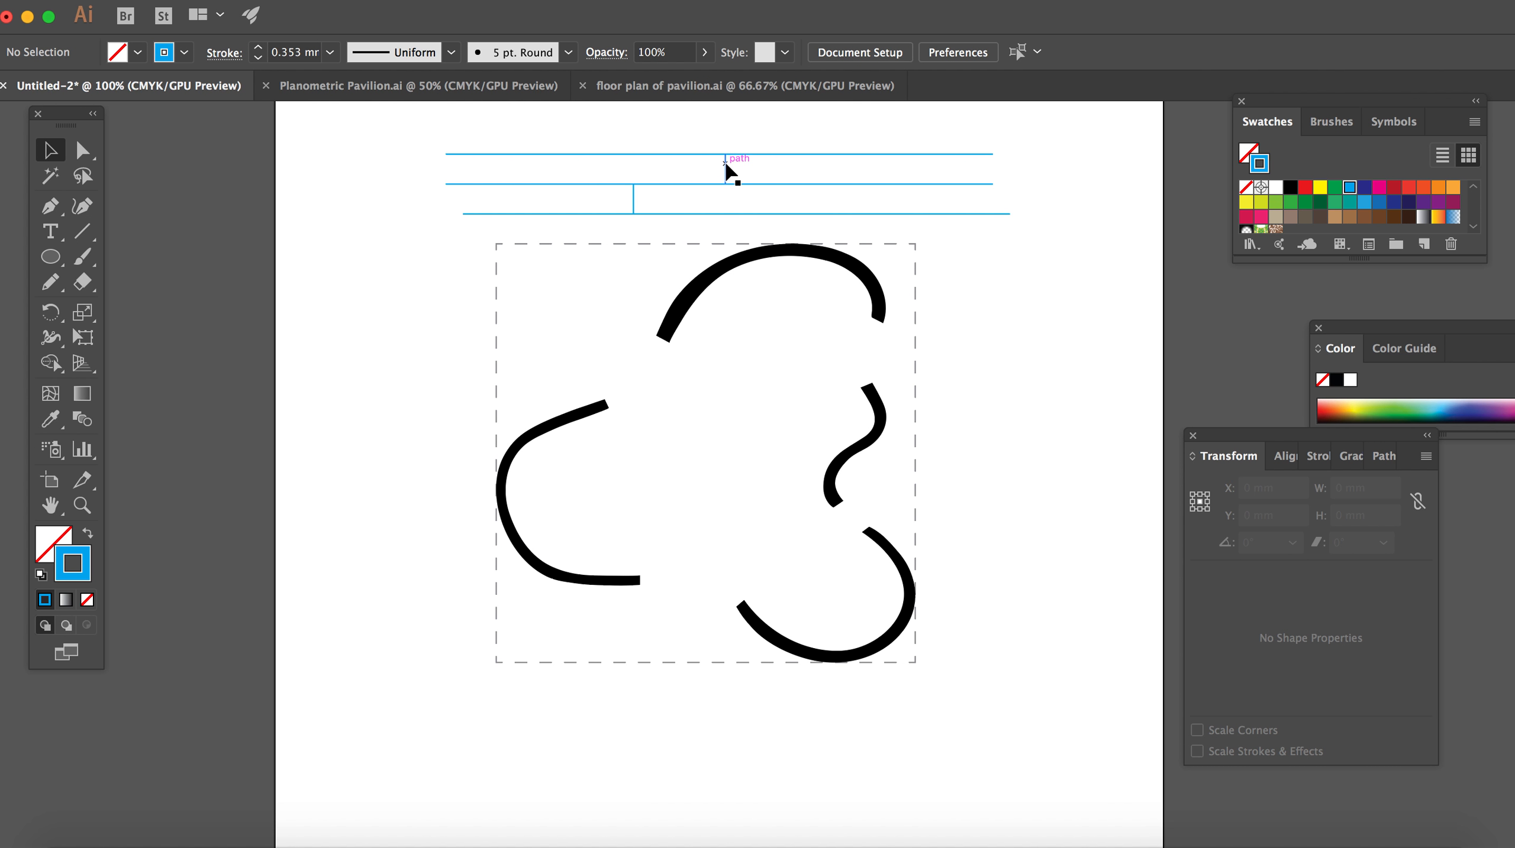
Step: Move both 10 mm spacing lines out of the horizontal lines to the empty area right of the dashed square
left_click_drag(725, 165, 1066, 543)
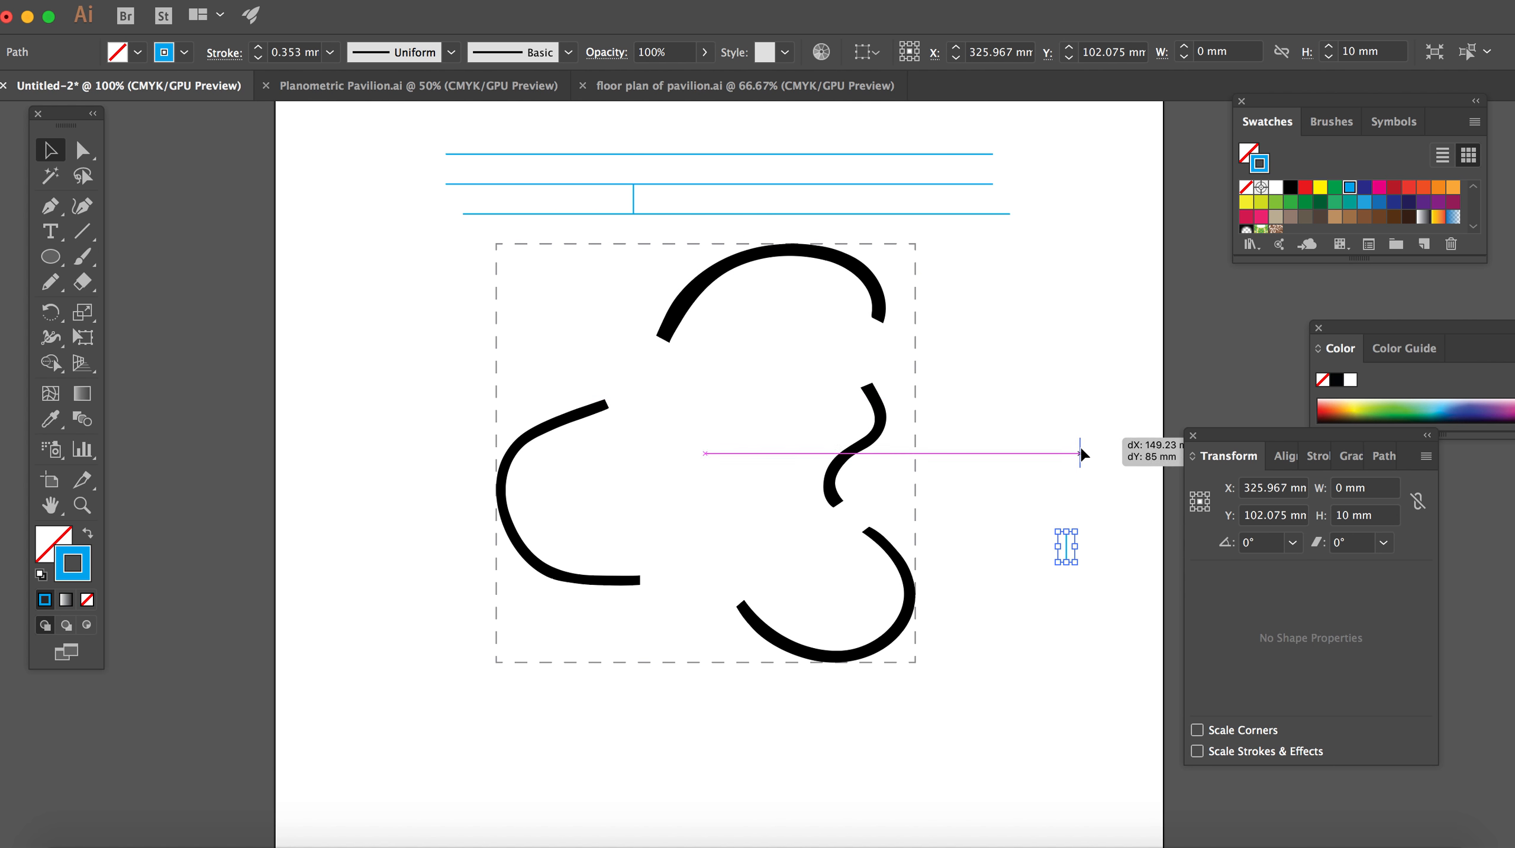
left_click_drag(1066, 547, 1115, 557)
left_click(1068, 628)
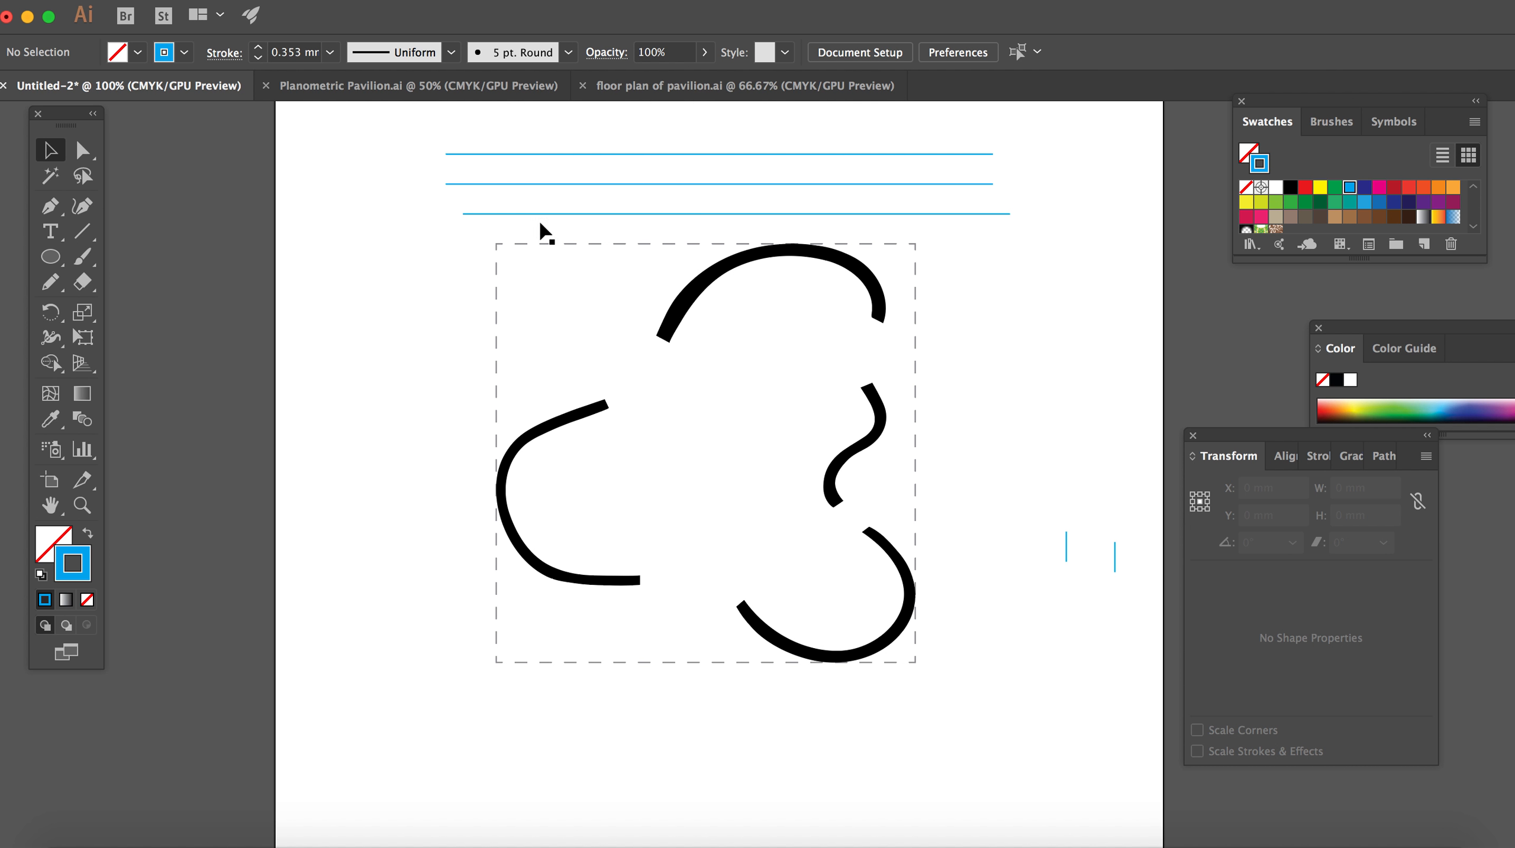
Step: Draw a vertical line about 105.5 mm long along the dashed square's left edge, extending above the three horizontal lines with the Pen tool
left_click_drag(53, 210, 188, 223)
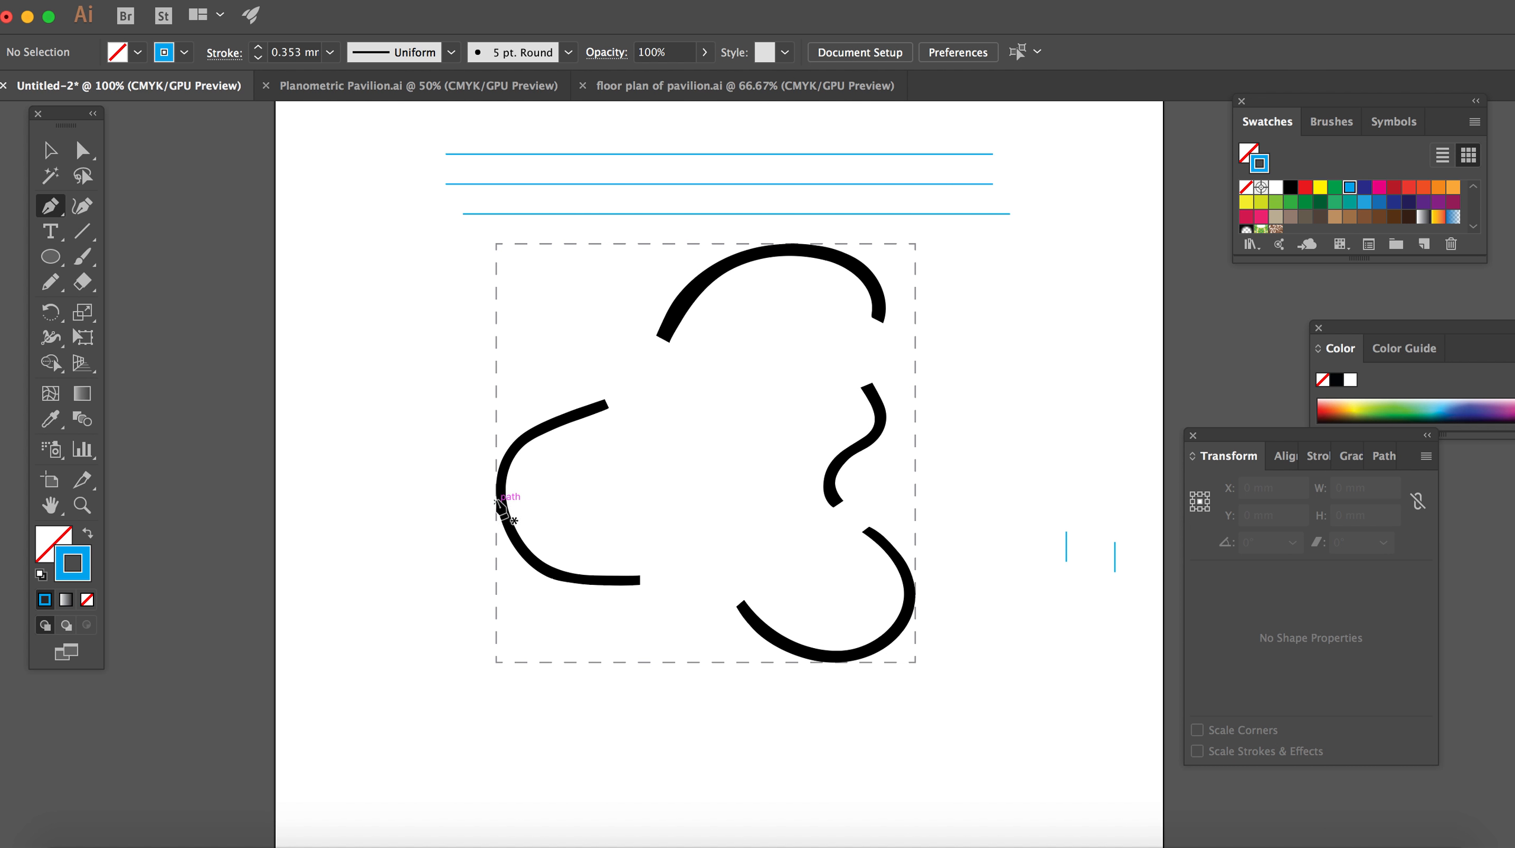
left_click(495, 459)
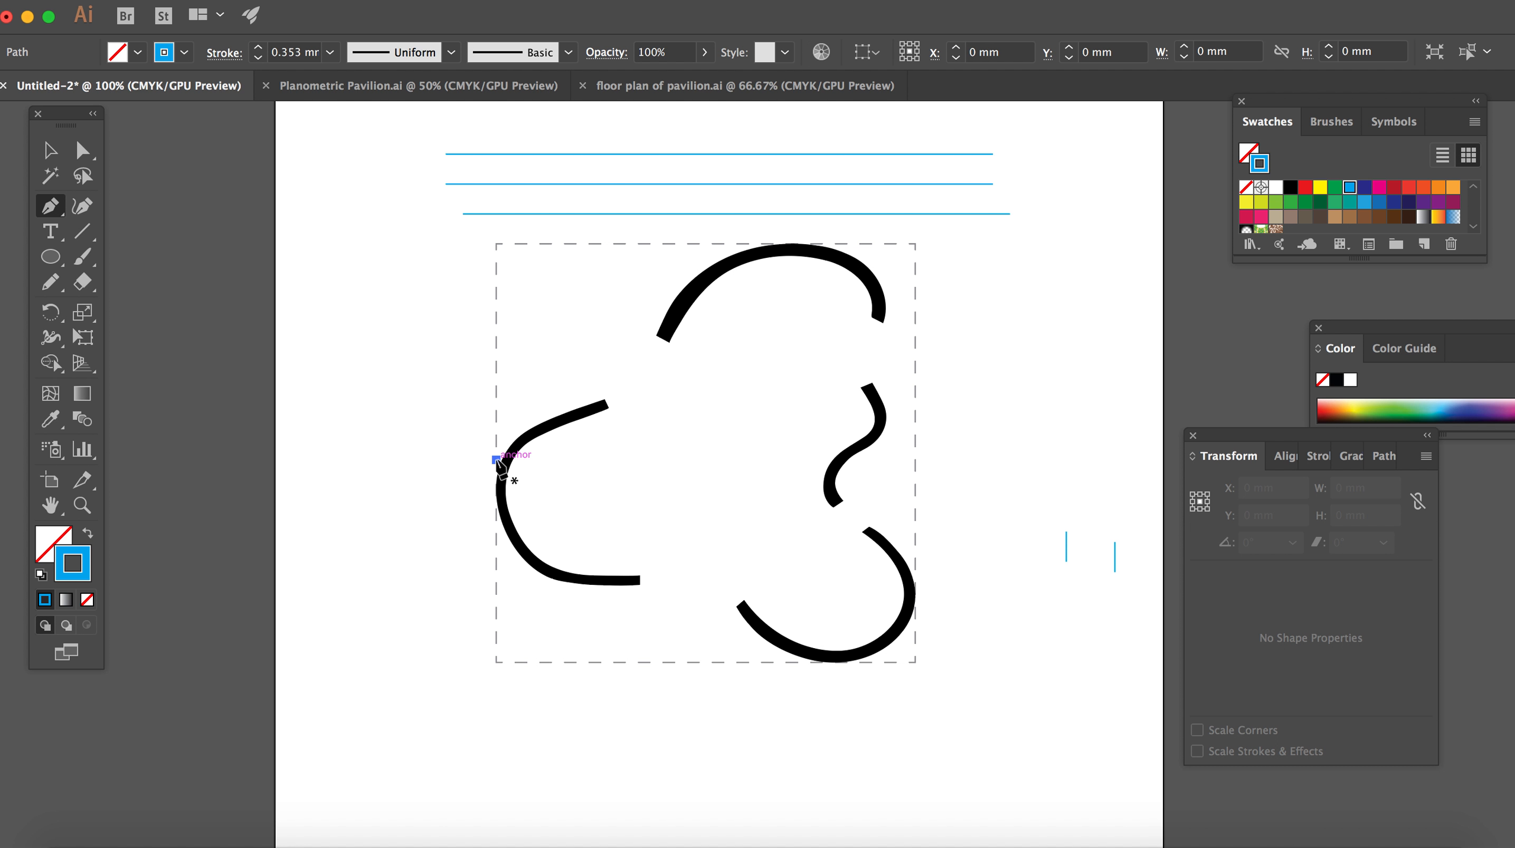
left_click(497, 145)
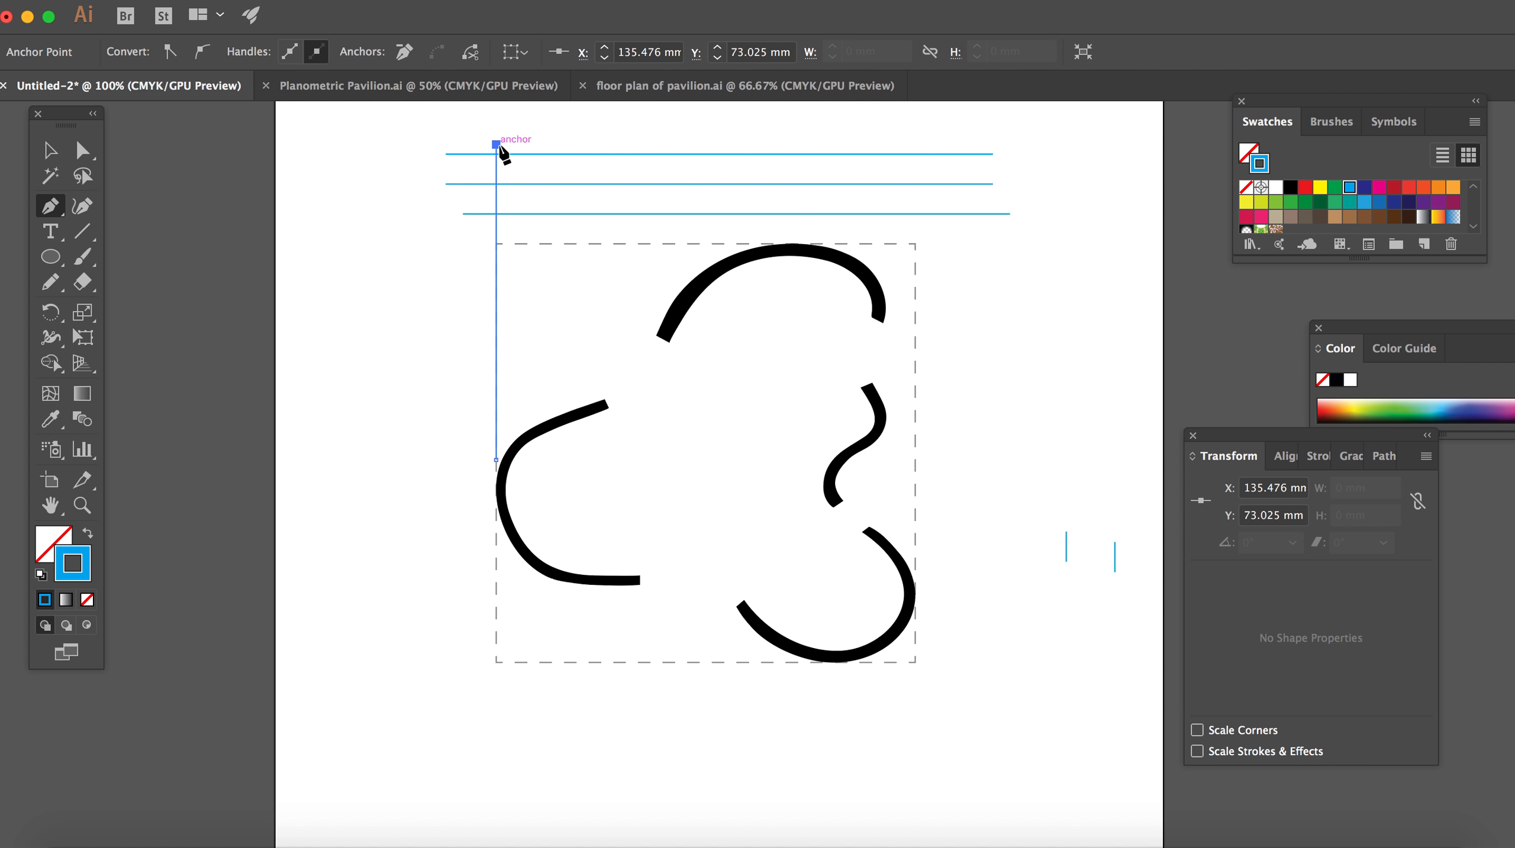
left_click(49, 153)
left_click(444, 368)
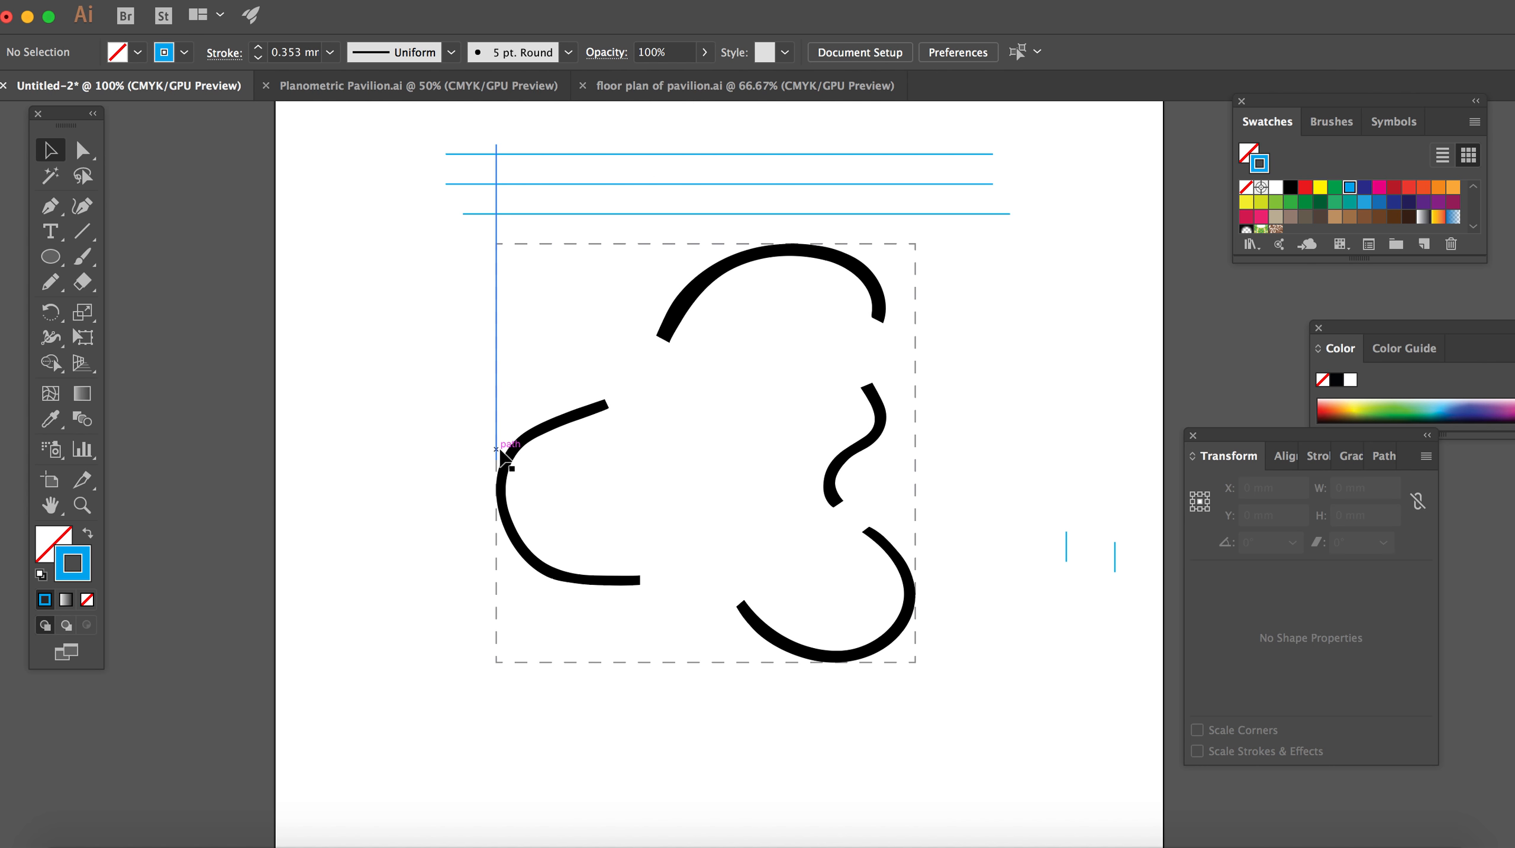
Step: Shorten the left vertical line to about 31.75 mm so it ends just above the dashed square's upper-left corner
left_click(497, 451)
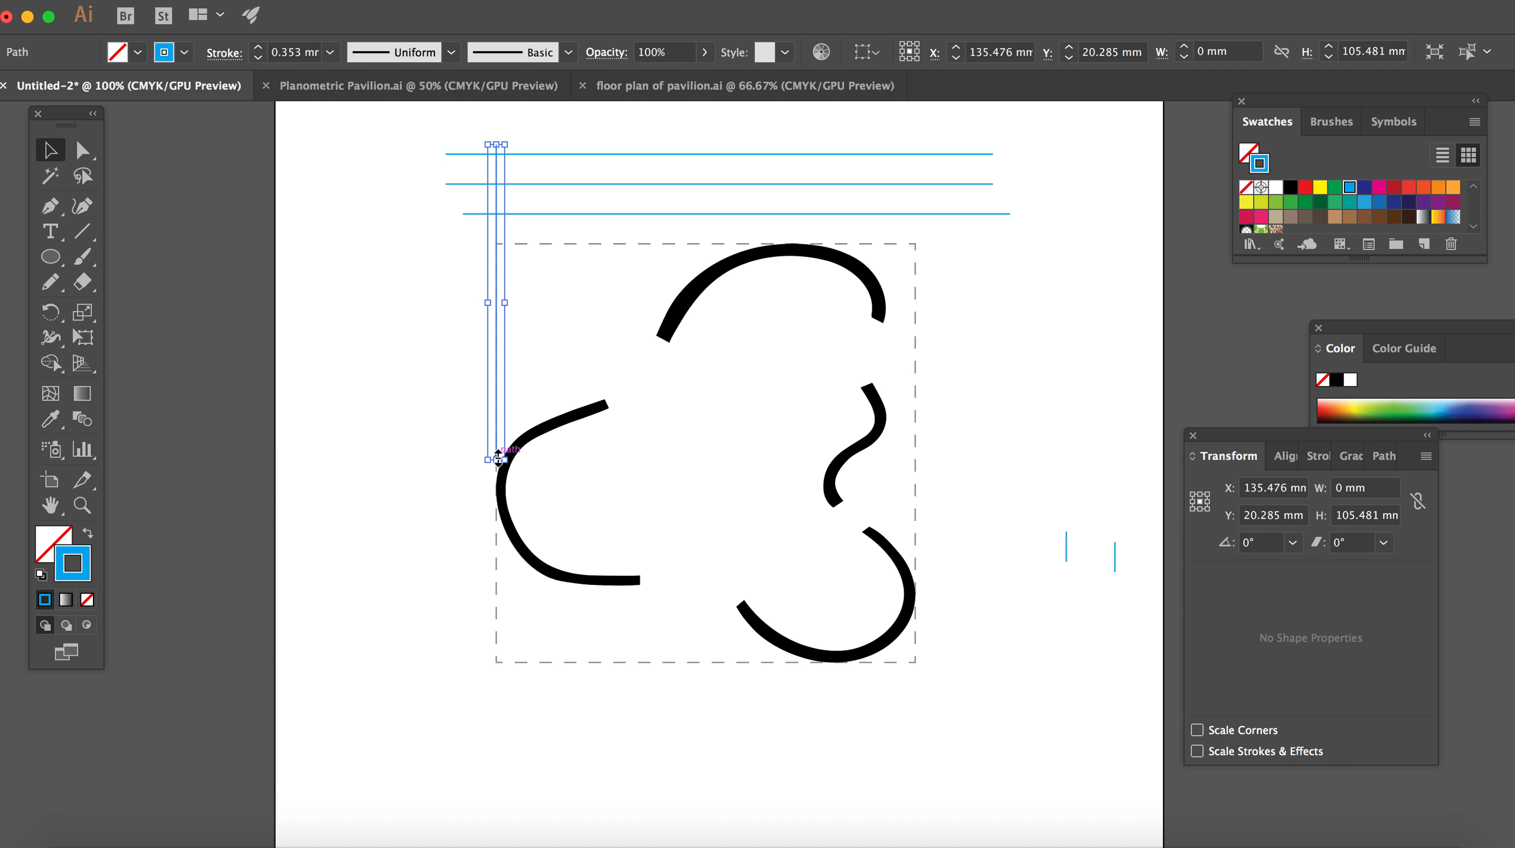
left_click_drag(497, 459, 494, 244)
left_click(430, 289)
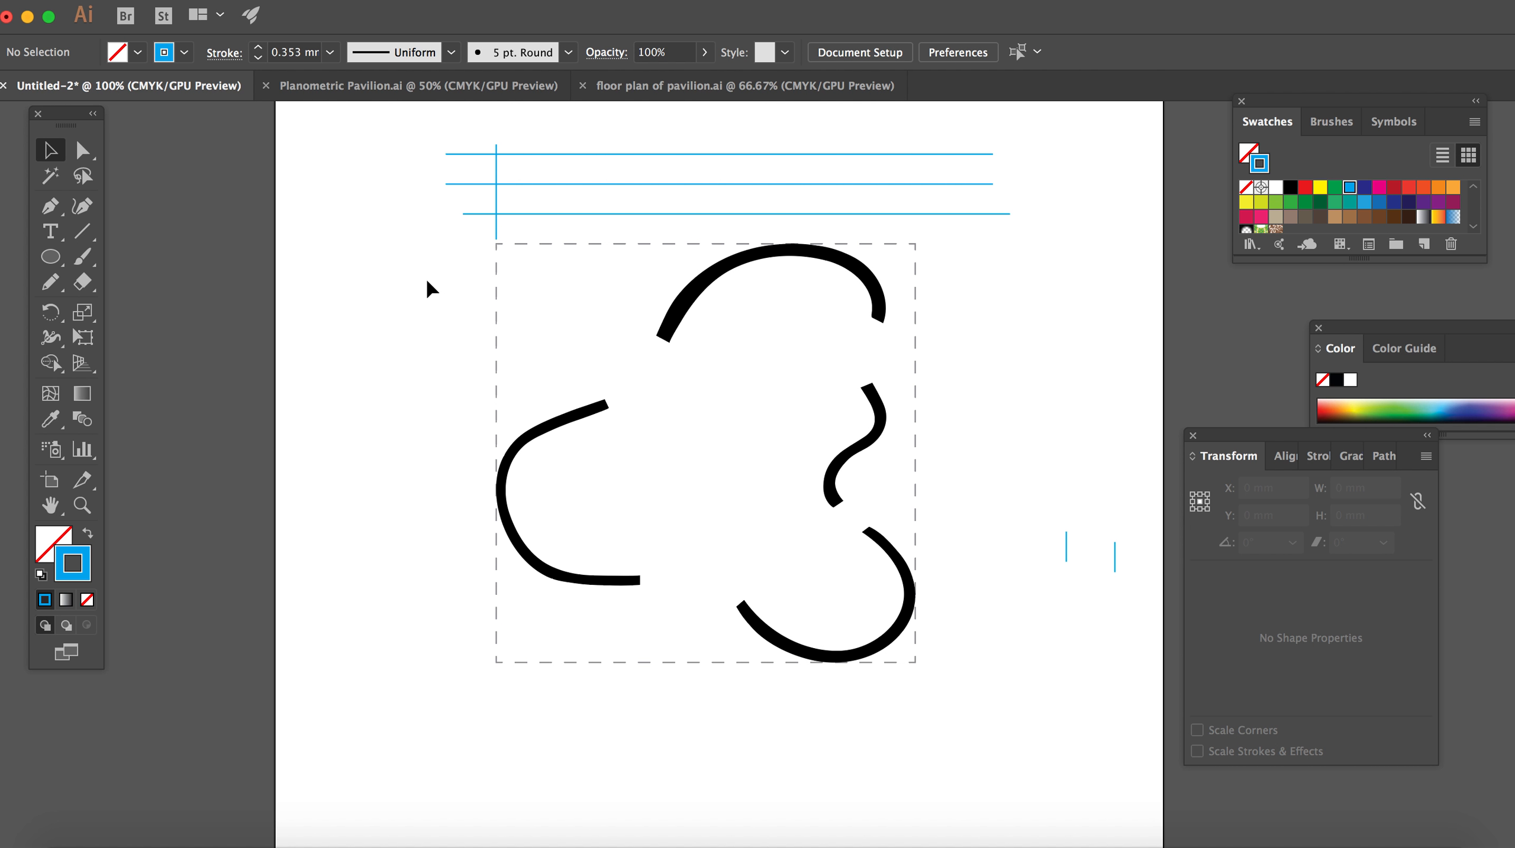
Step: Copy the left vertical line and place the copy in line with the dashed square's right edge
left_click(496, 202)
key("super+c")
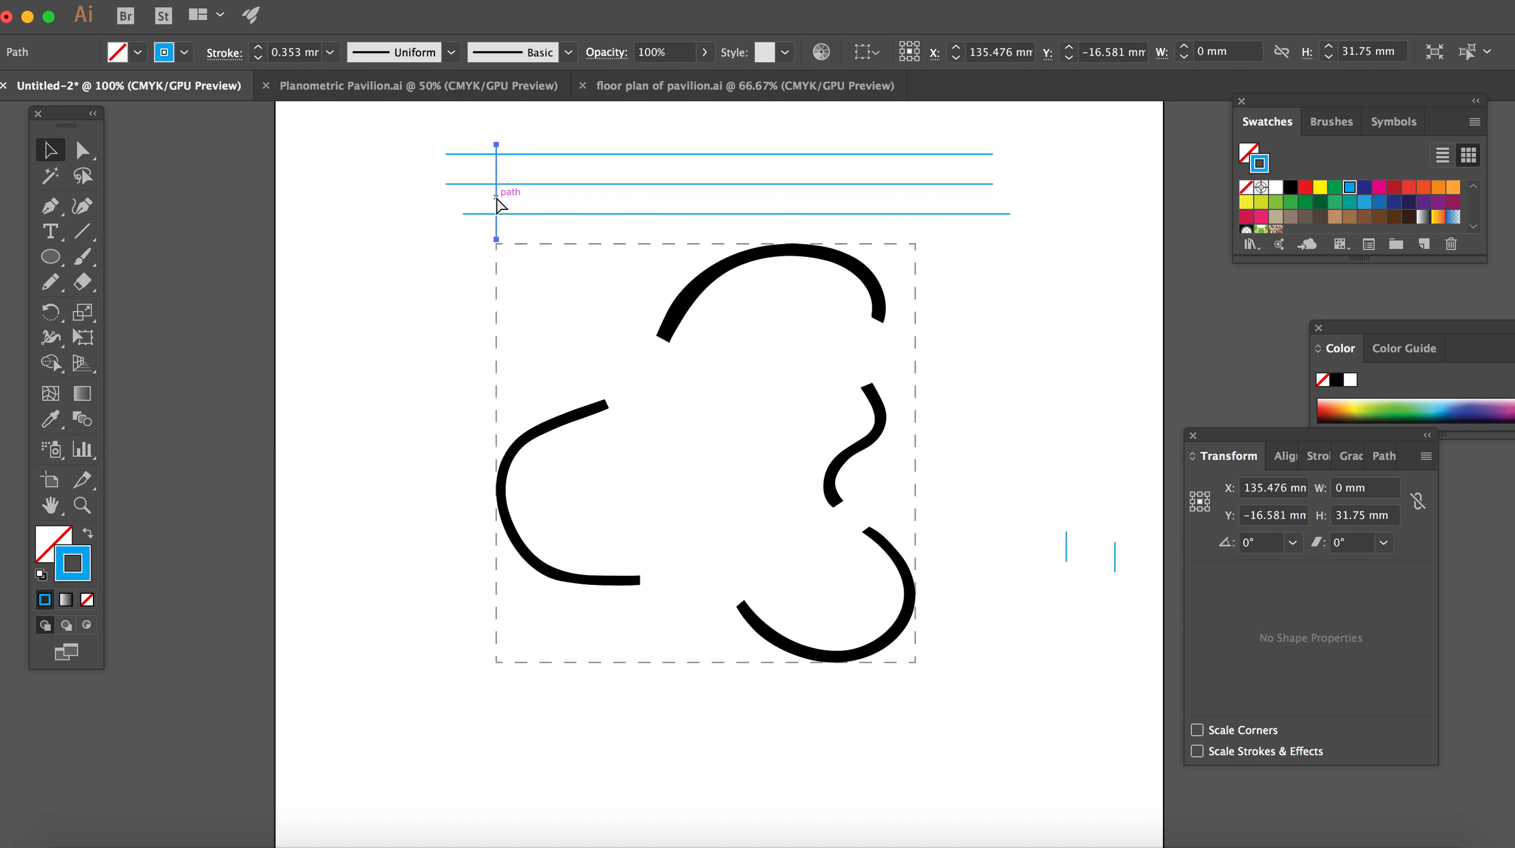
key("super+v")
left_click_drag(766, 526, 916, 160)
left_click(1002, 373)
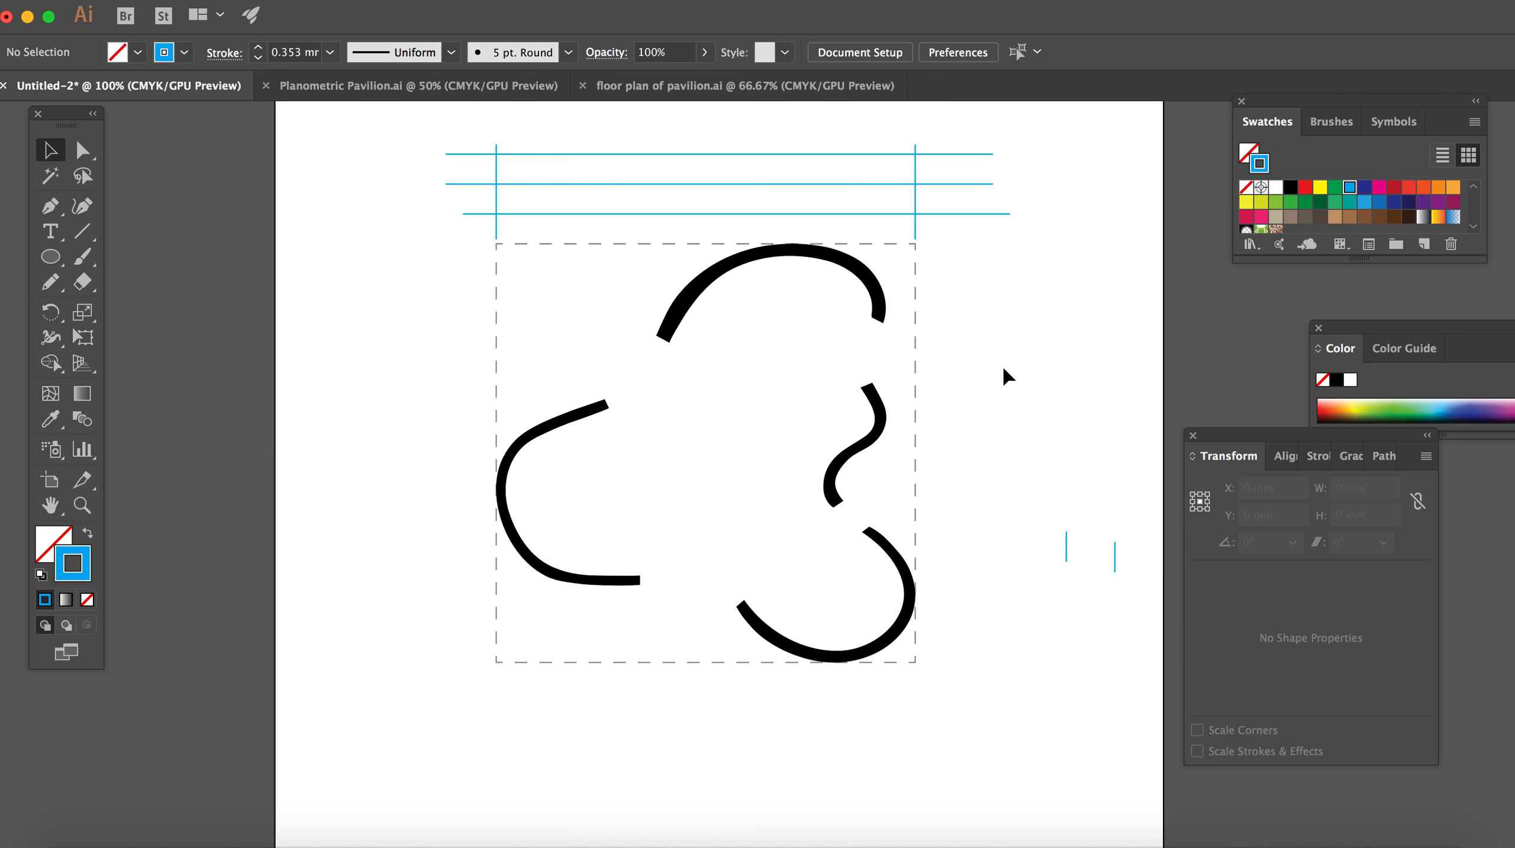
Step: Shorten the uppermost horizontal line so its right end meets the right vertical line
key("super+equal")
key("super+equal")
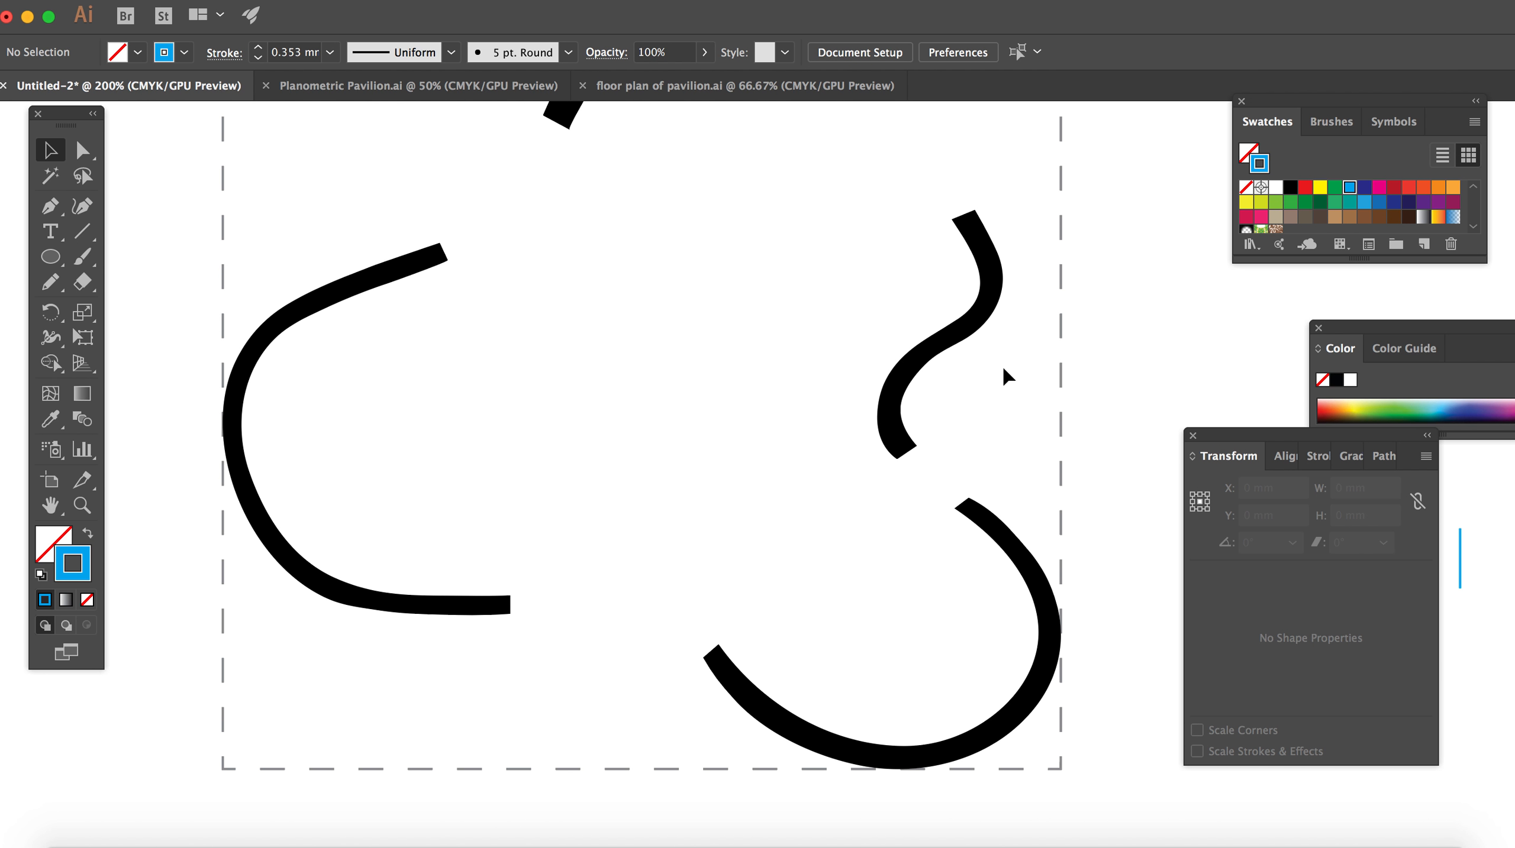
scroll(1008, 378, "up", 7)
scroll(1003, 376, "up", 5)
scroll(1005, 369, "right", 4)
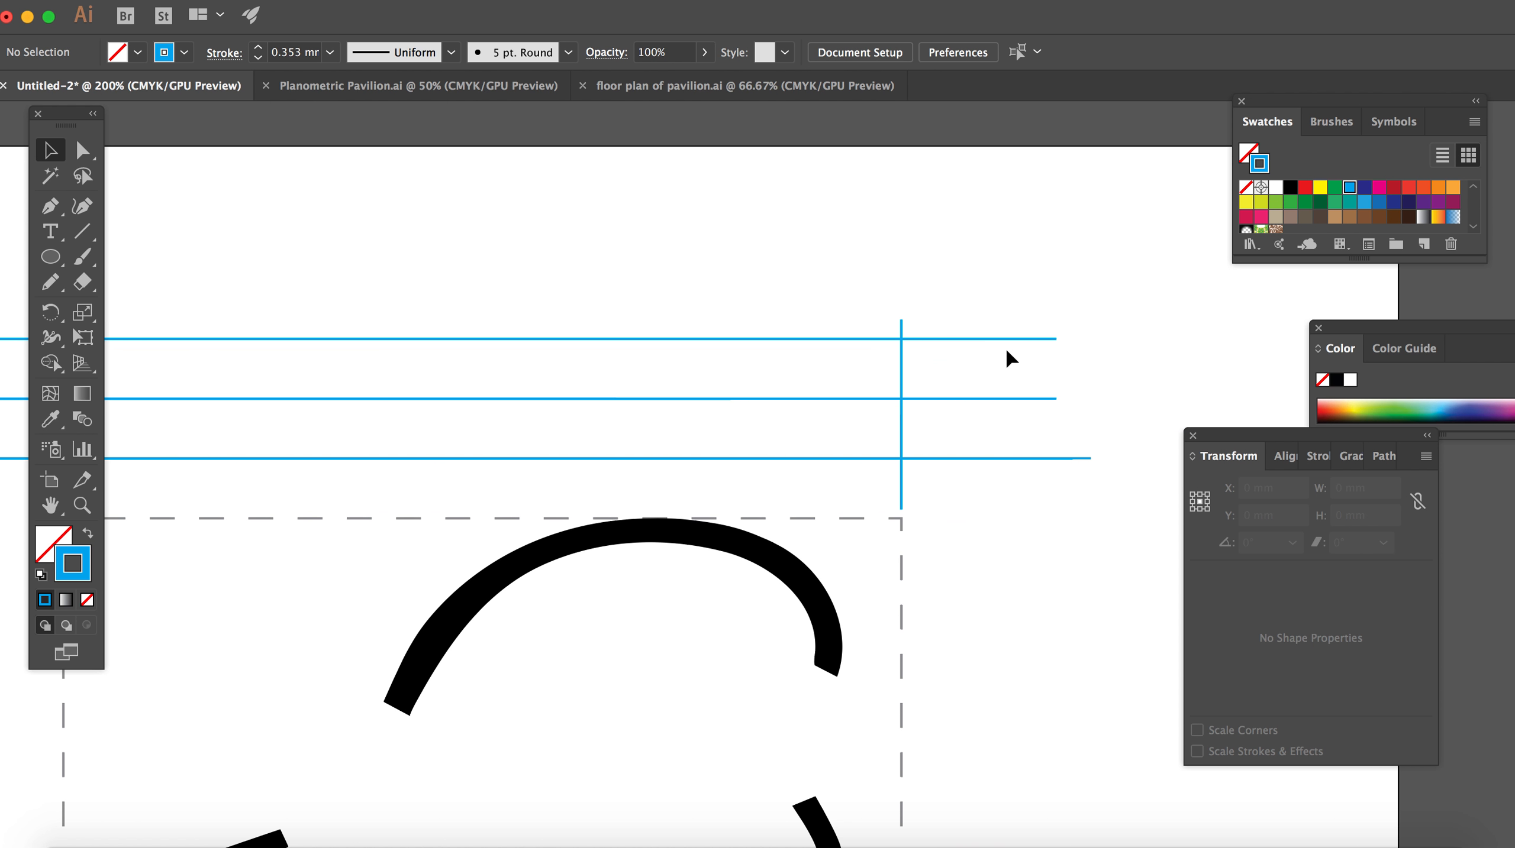
left_click(1010, 339)
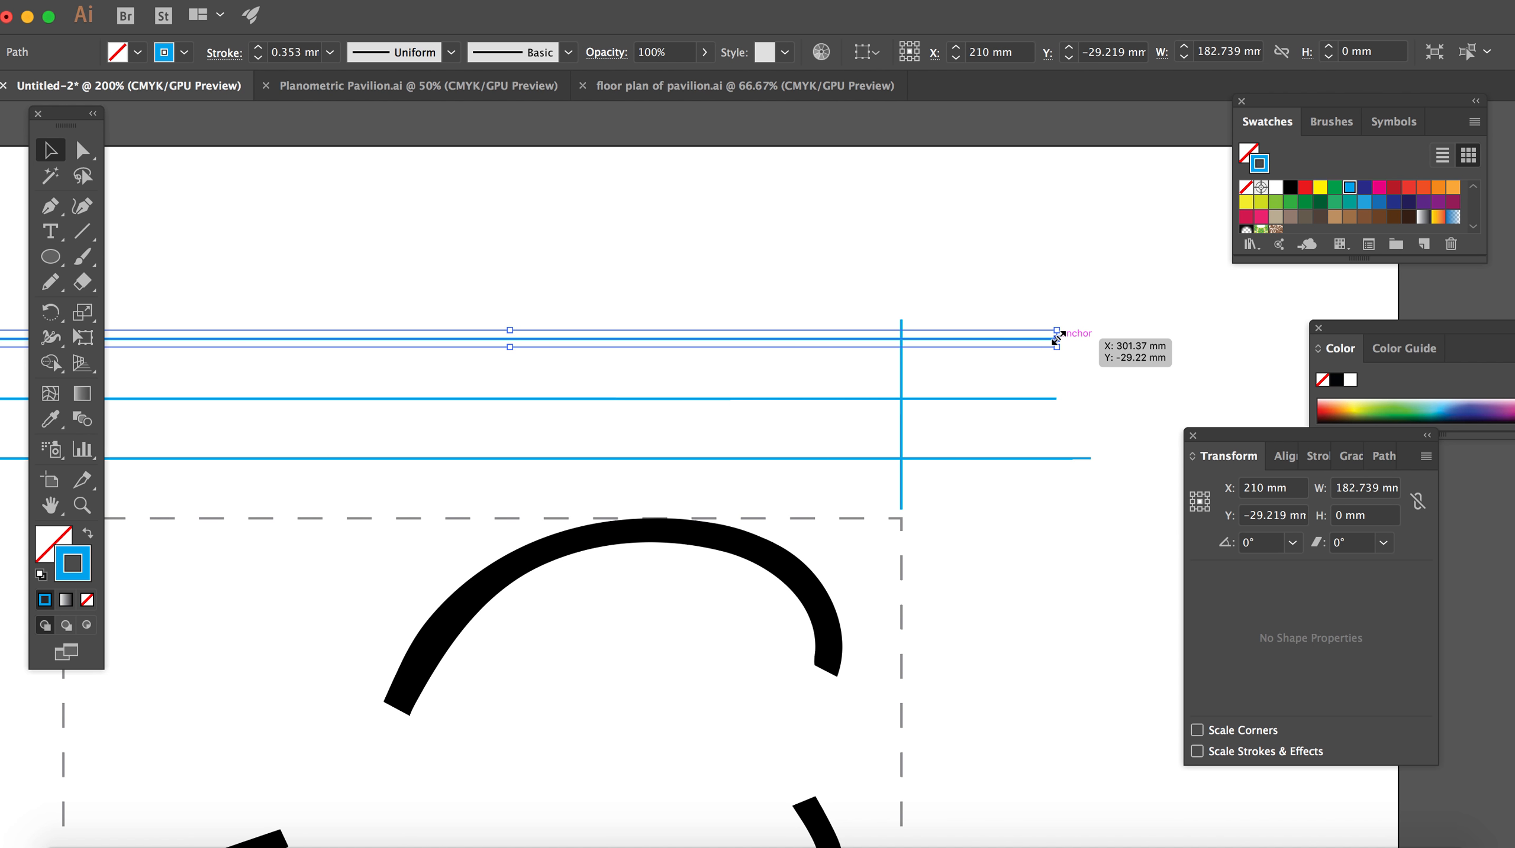
key("super+equal")
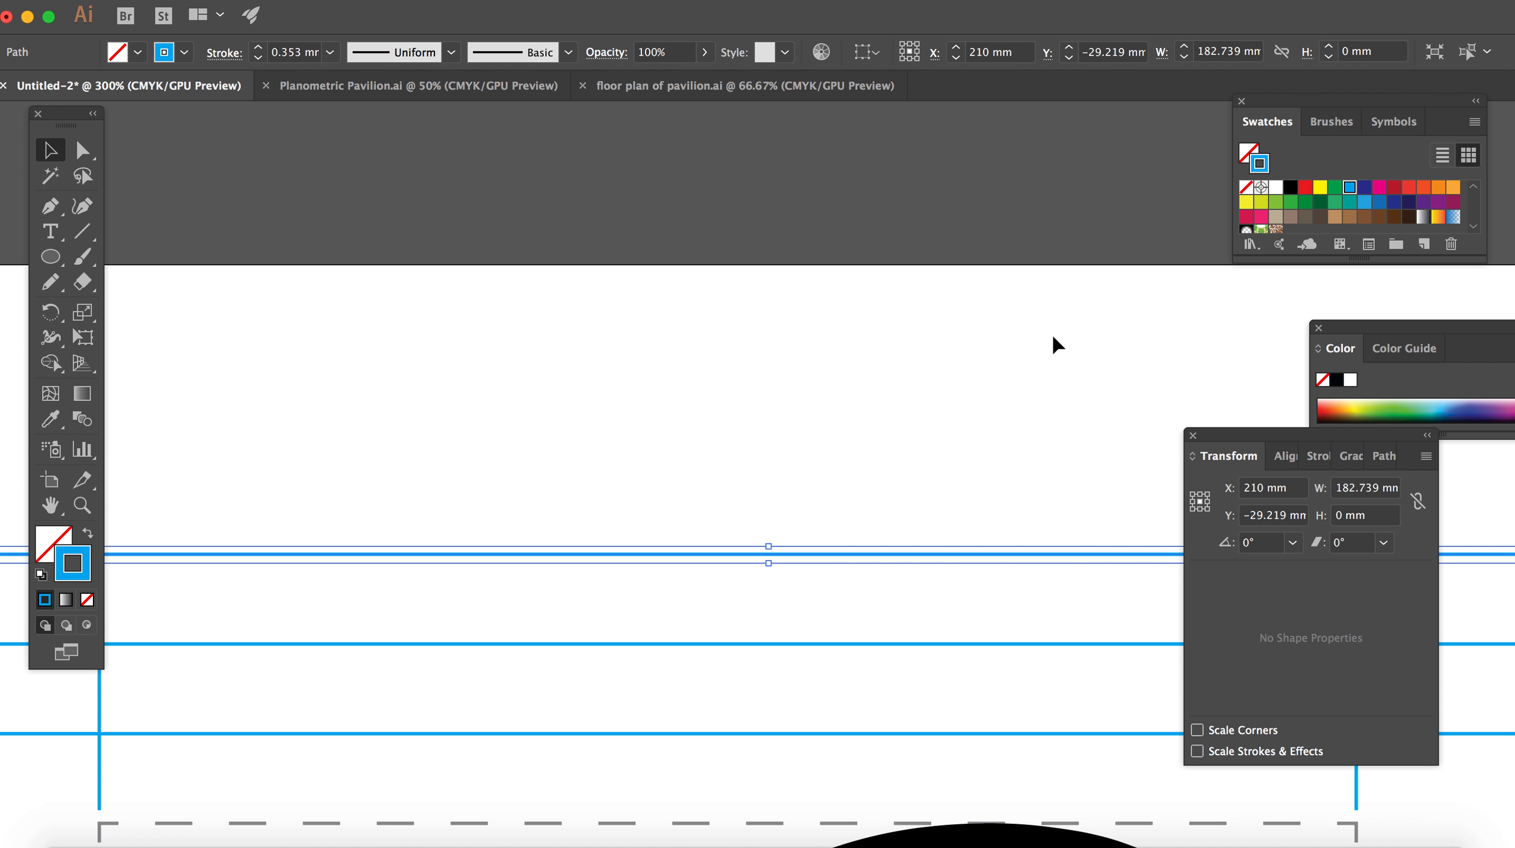
scroll(1087, 432, "down", 3)
scroll(1084, 393, "right", 4)
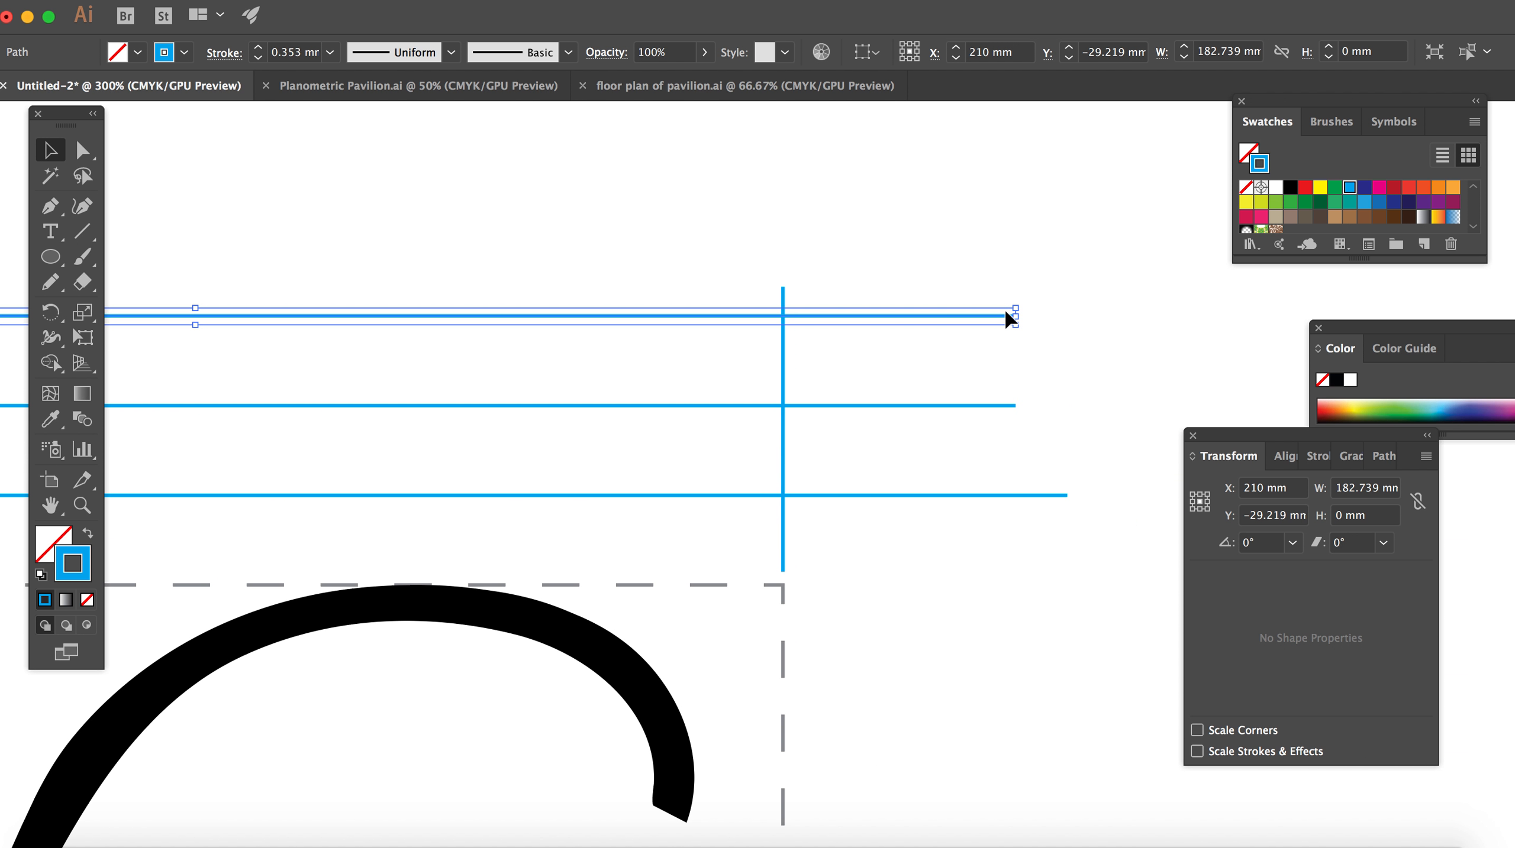
left_click_drag(1012, 315, 783, 315)
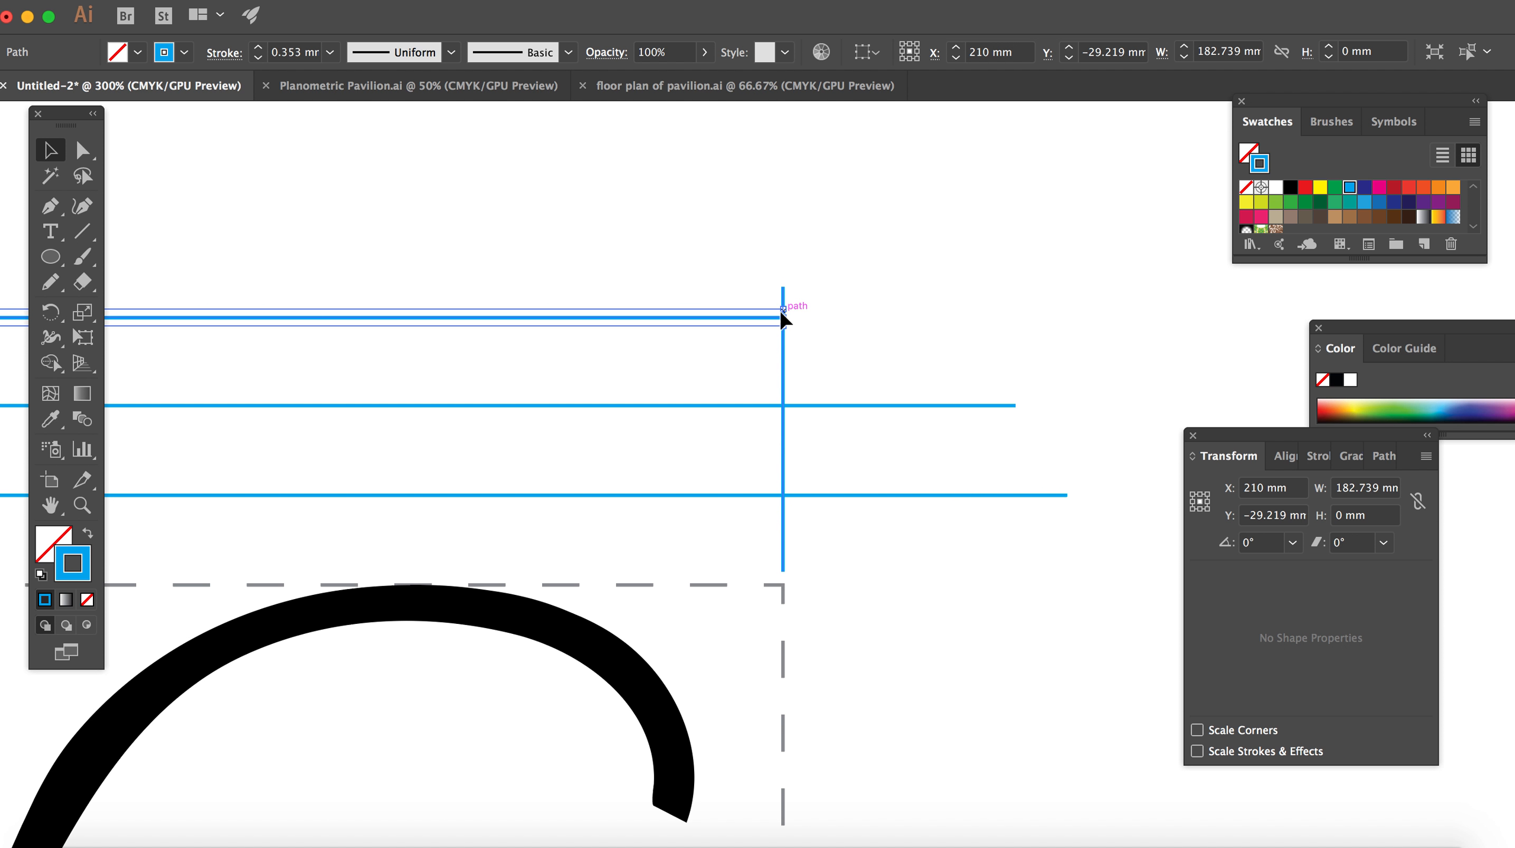
Step: Shorten the middle and lowest horizontal lines so their right ends meet the right vertical line
left_click(888, 406)
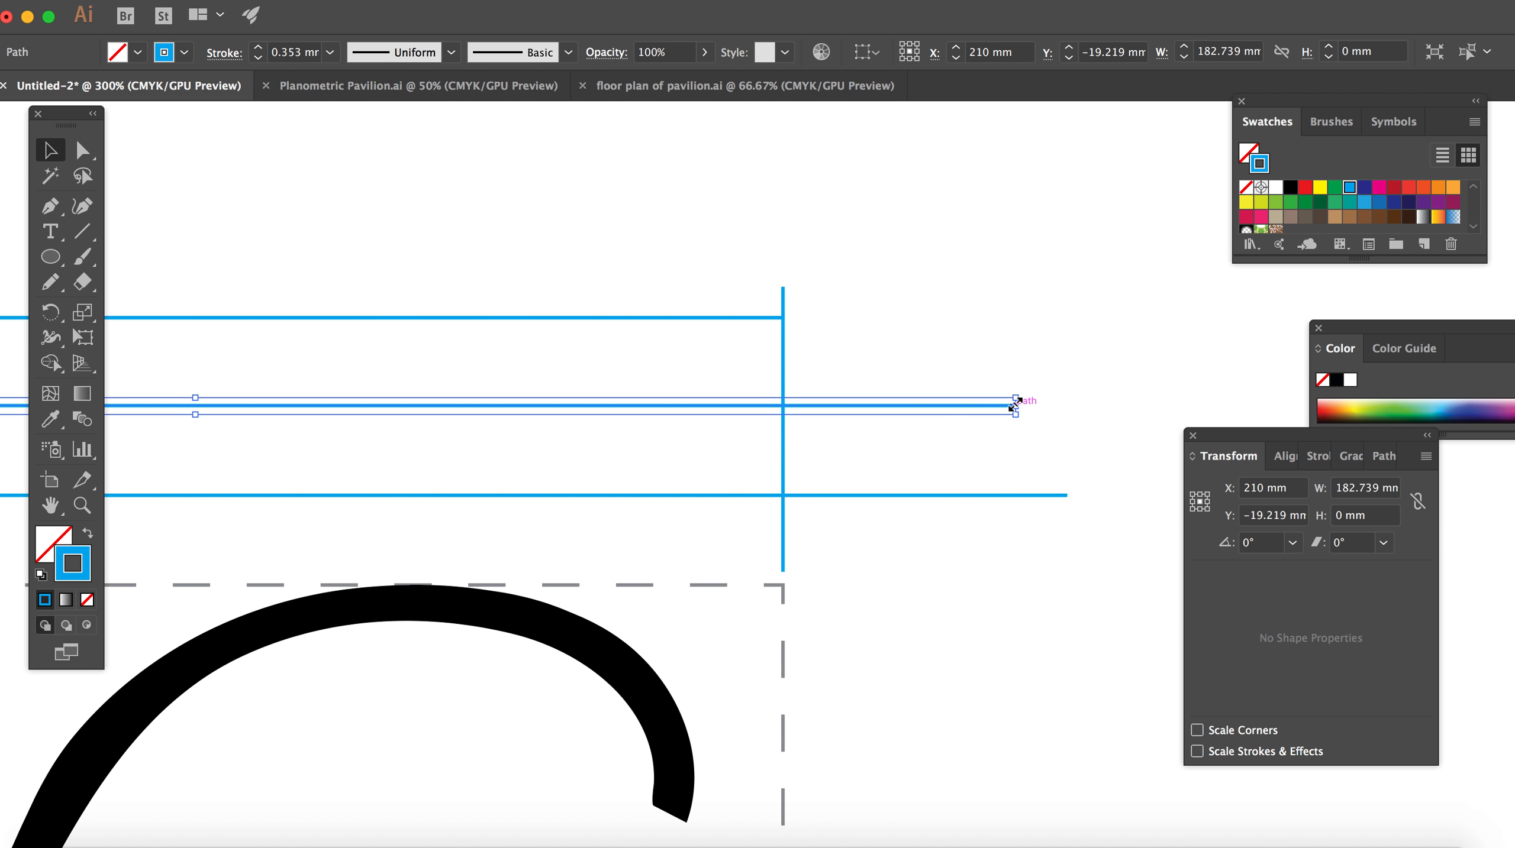
left_click_drag(1008, 410, 784, 406)
left_click(1010, 496)
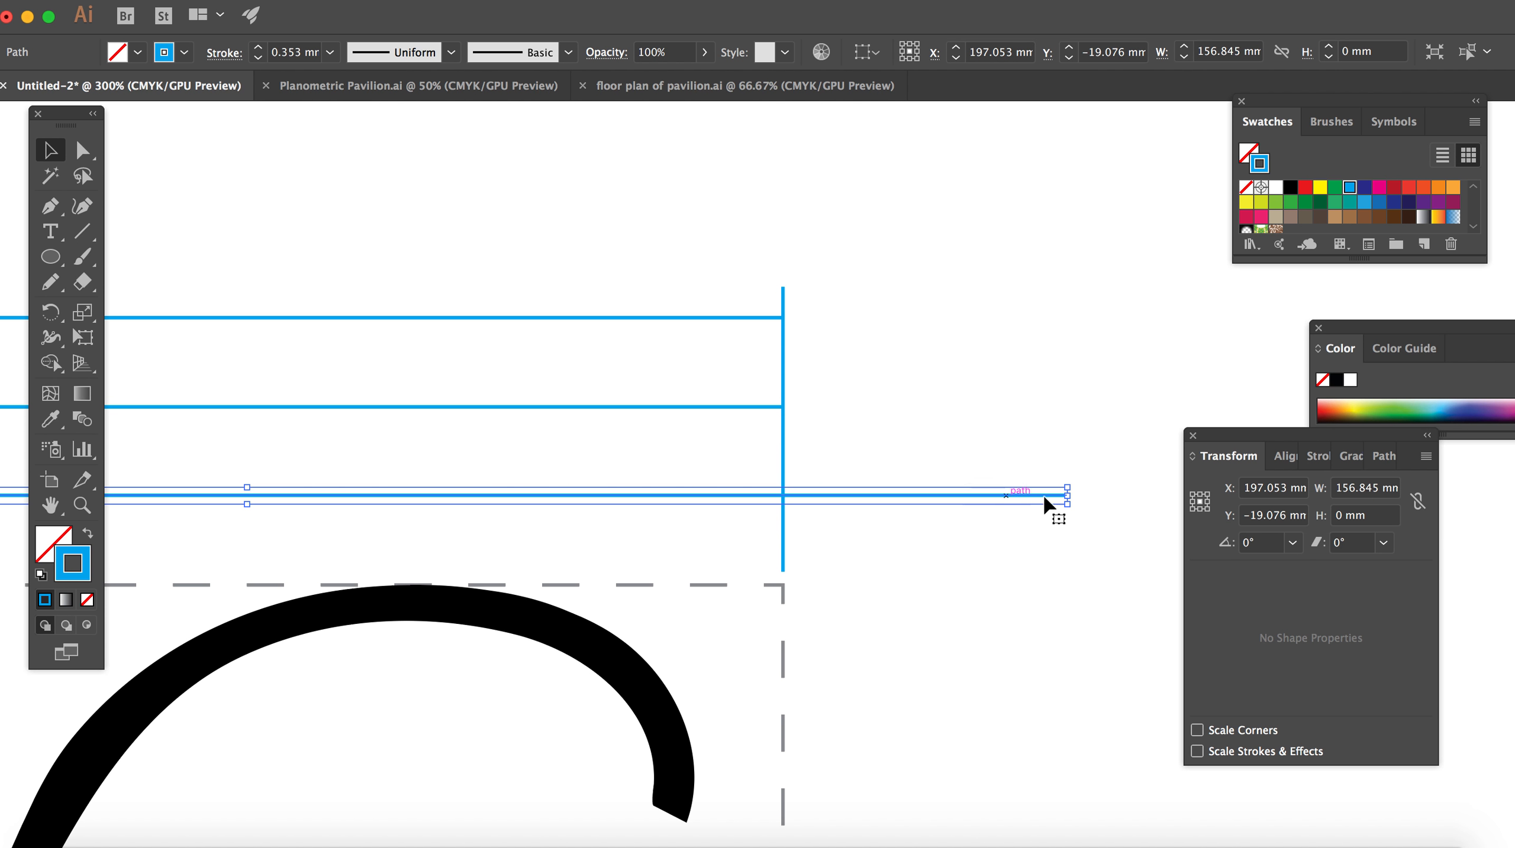
left_click_drag(1072, 501, 784, 498)
left_click(821, 297)
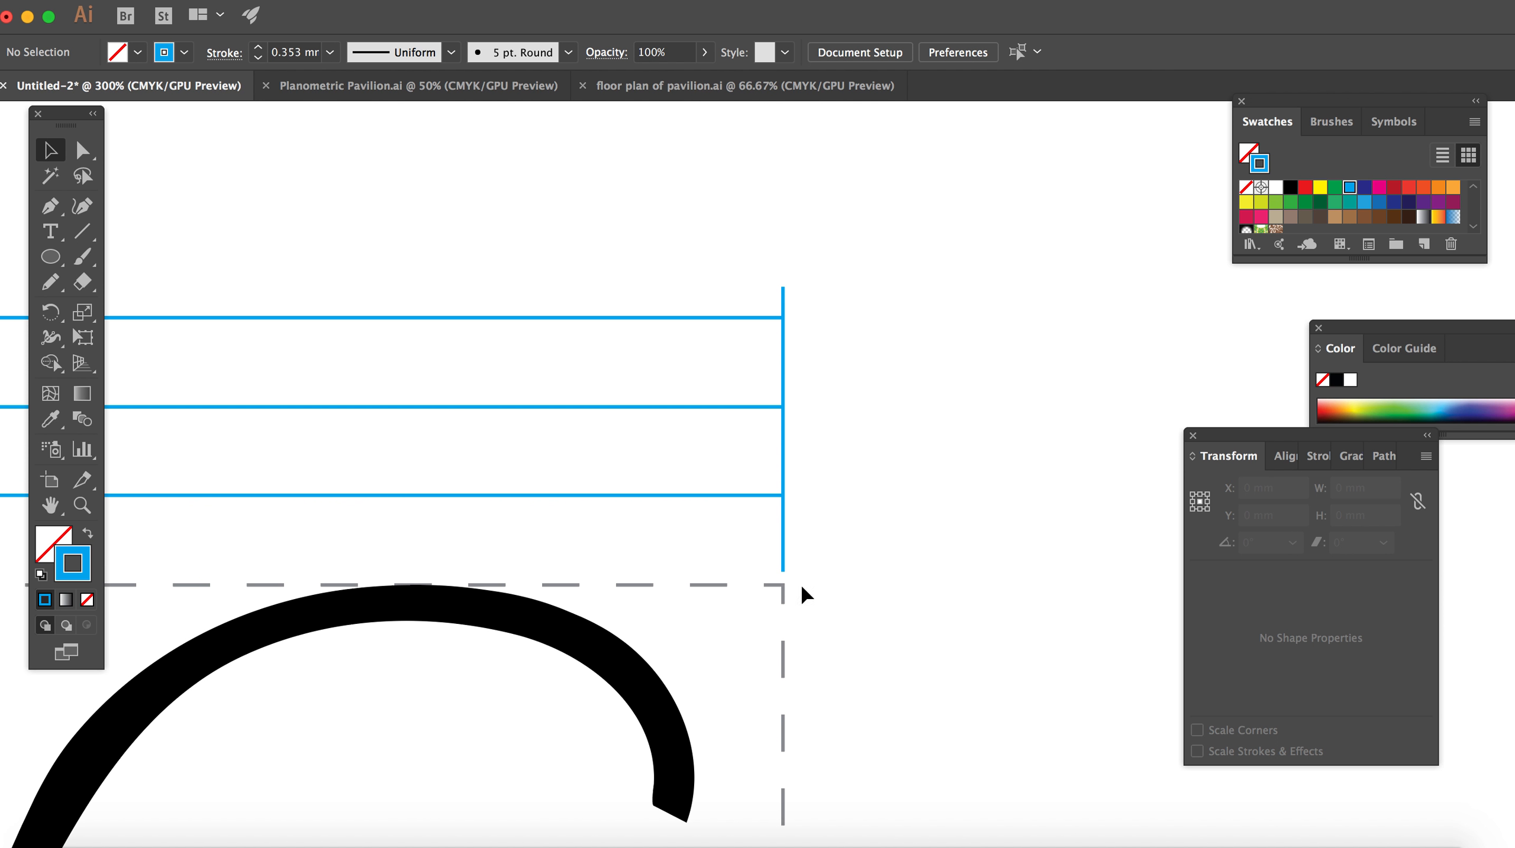
Step: Shorten the right vertical line slightly at its upper end above the uppermost horizontal line
left_click(784, 290)
left_click_drag(784, 290, 784, 300)
left_click(829, 534)
scroll(574, 307, "left", 5)
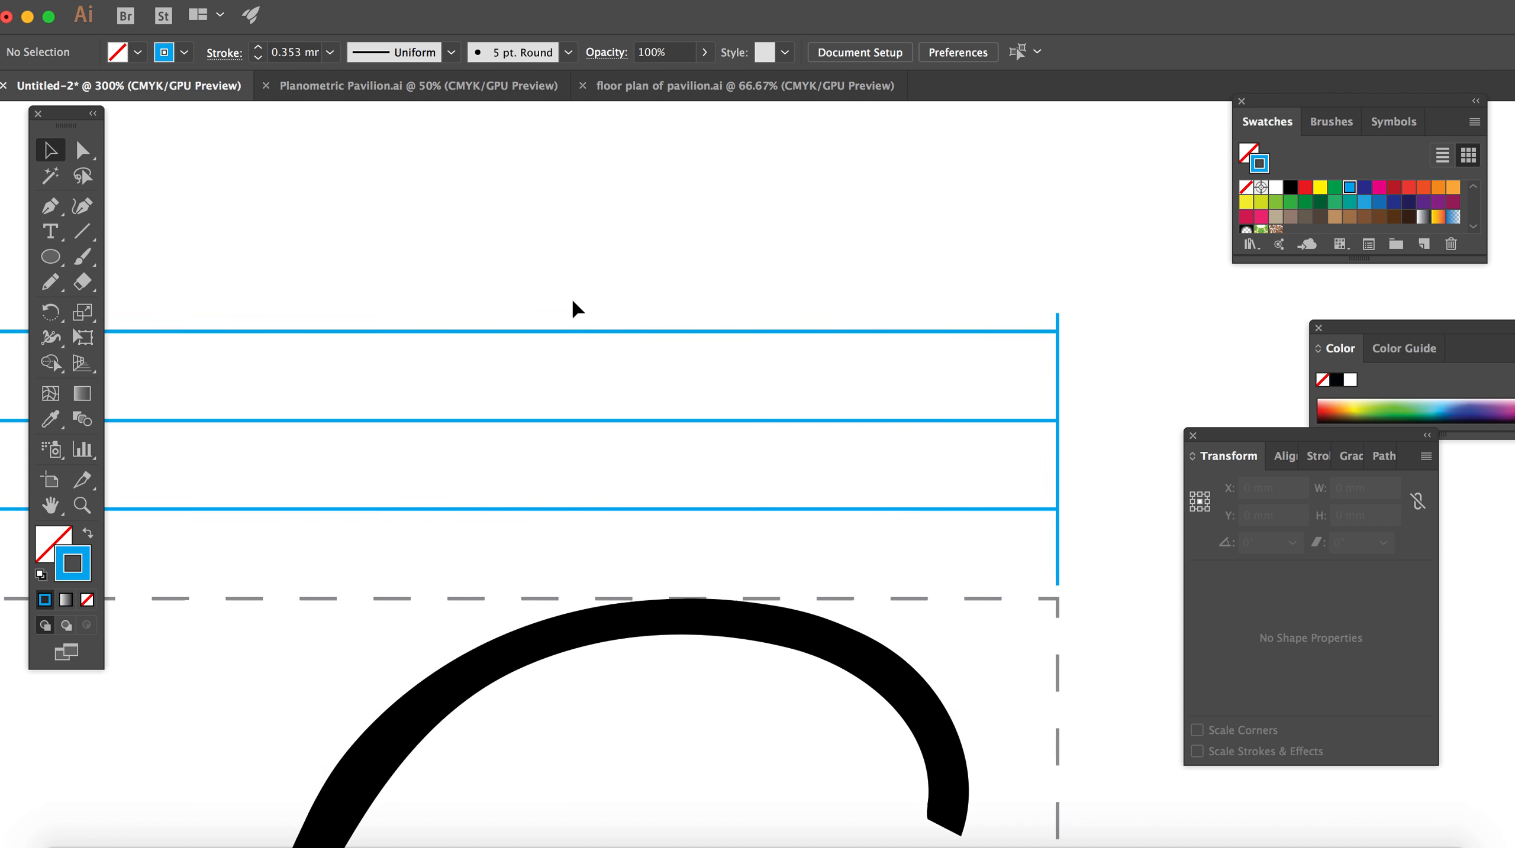
scroll(575, 308, "right", 12)
scroll(575, 308, "down", 2)
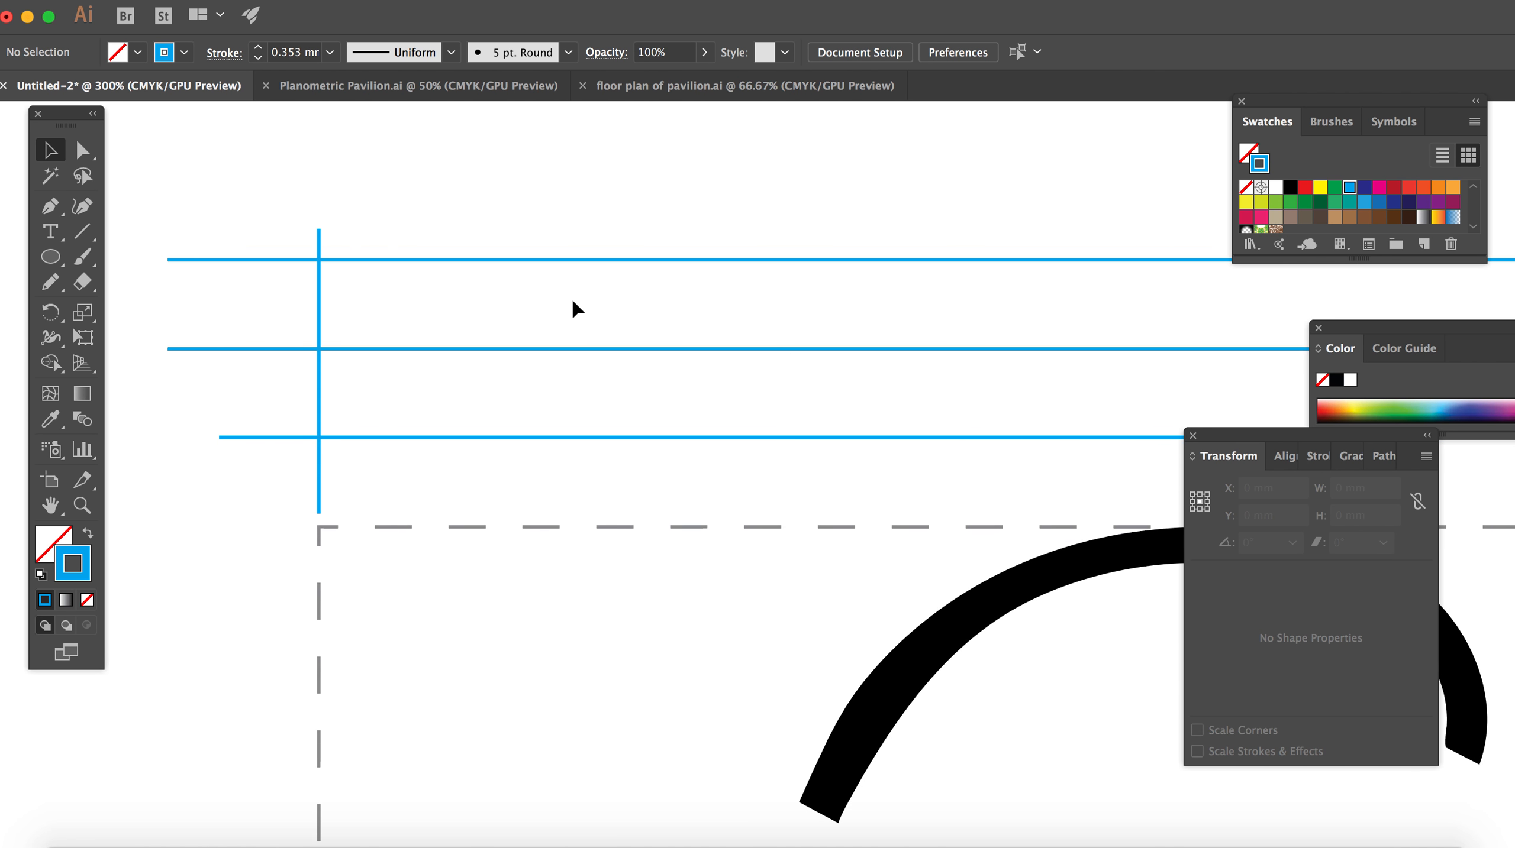
Step: Shorten the uppermost horizontal line so its left end meets the left vertical line
scroll(575, 308, "left", 4)
scroll(574, 308, "down", 1)
right_click(495, 239)
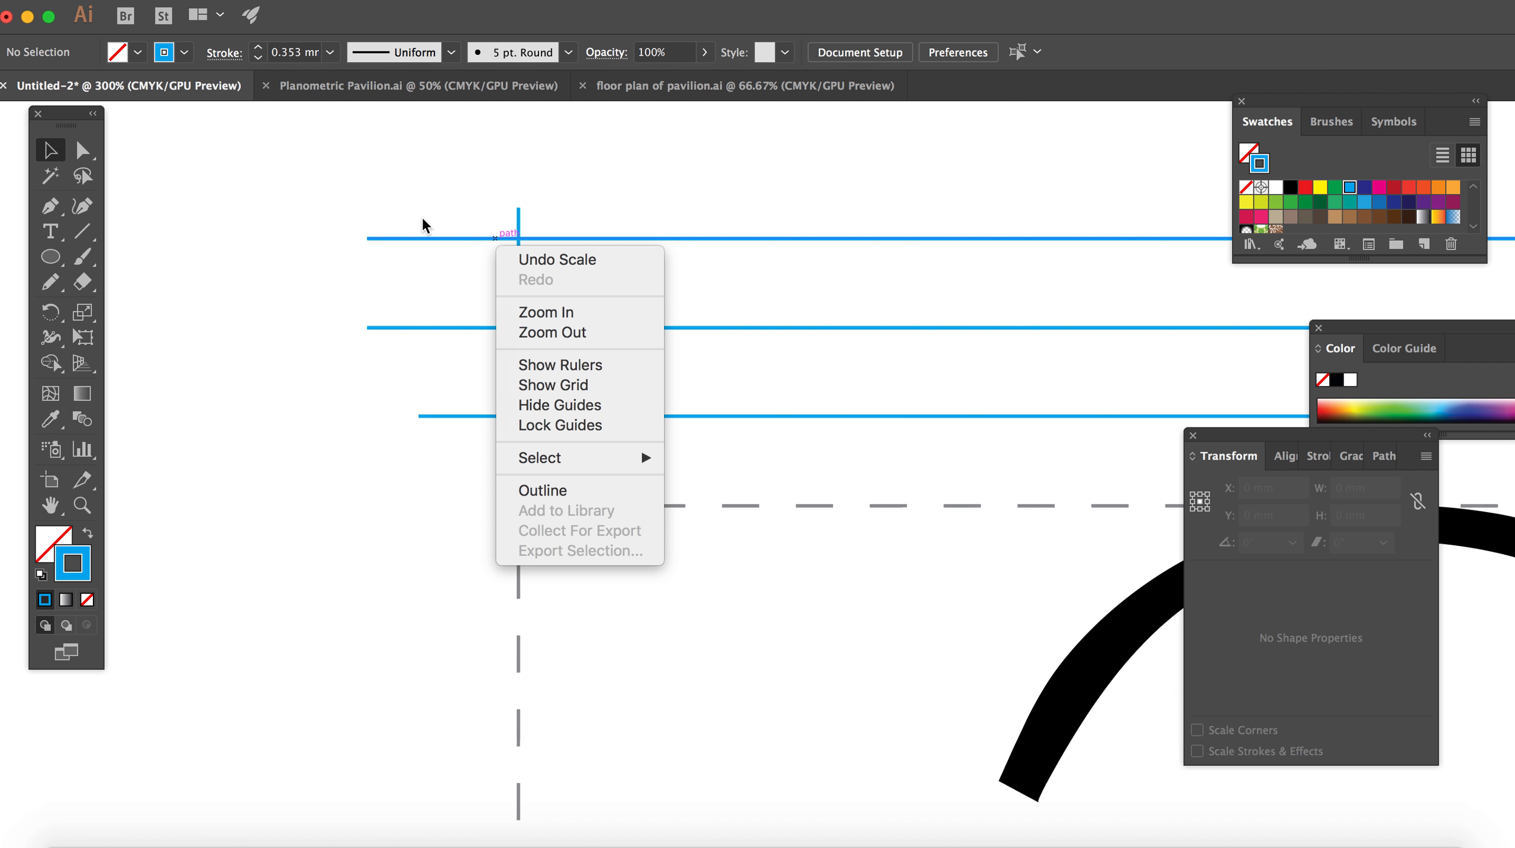
left_click(415, 243)
left_click(386, 241)
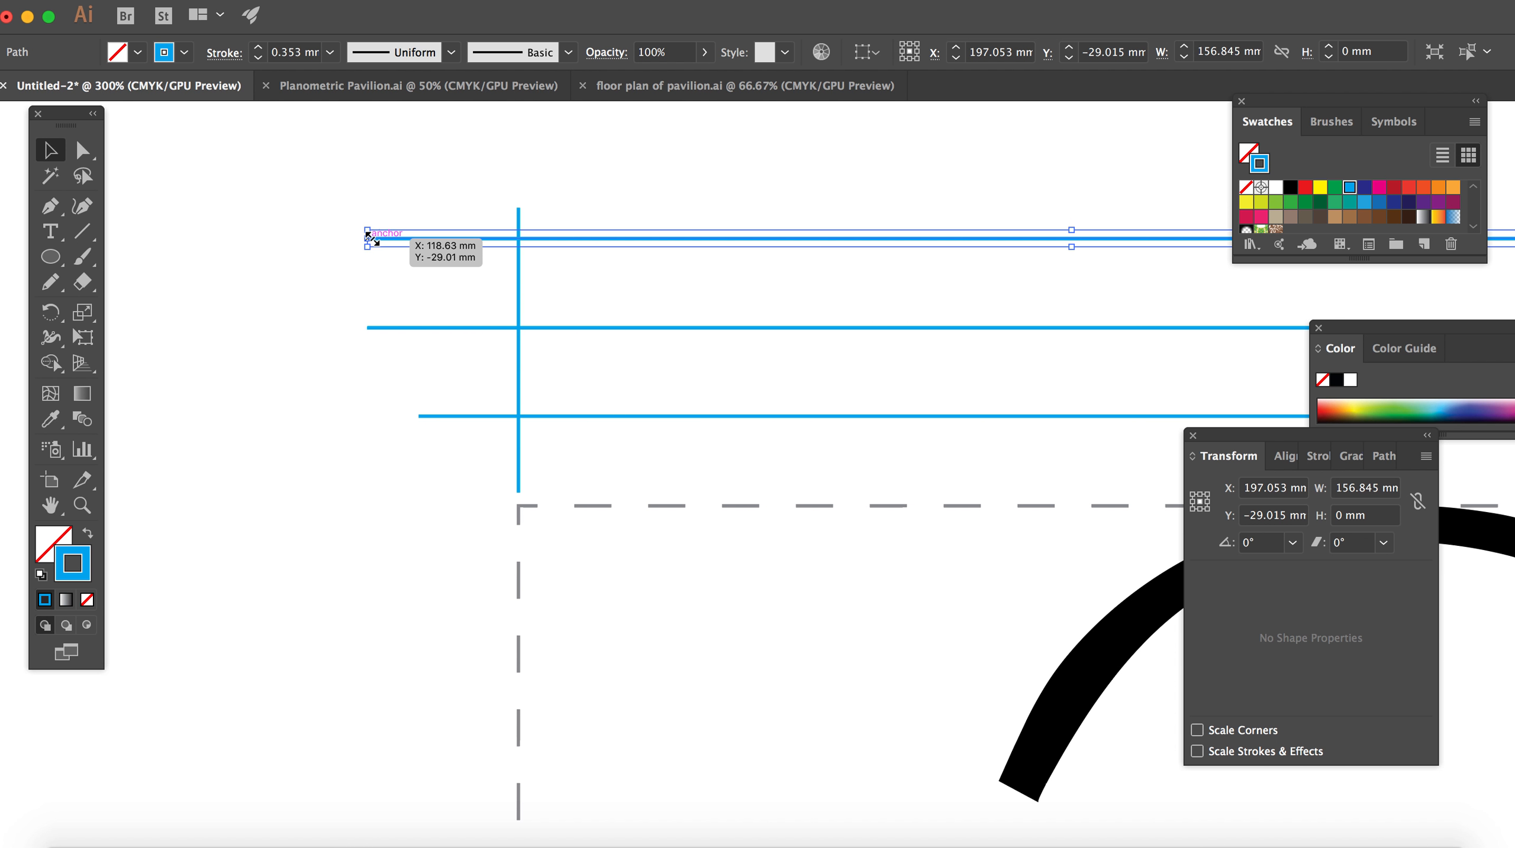
left_click_drag(366, 237, 518, 238)
left_click(417, 312)
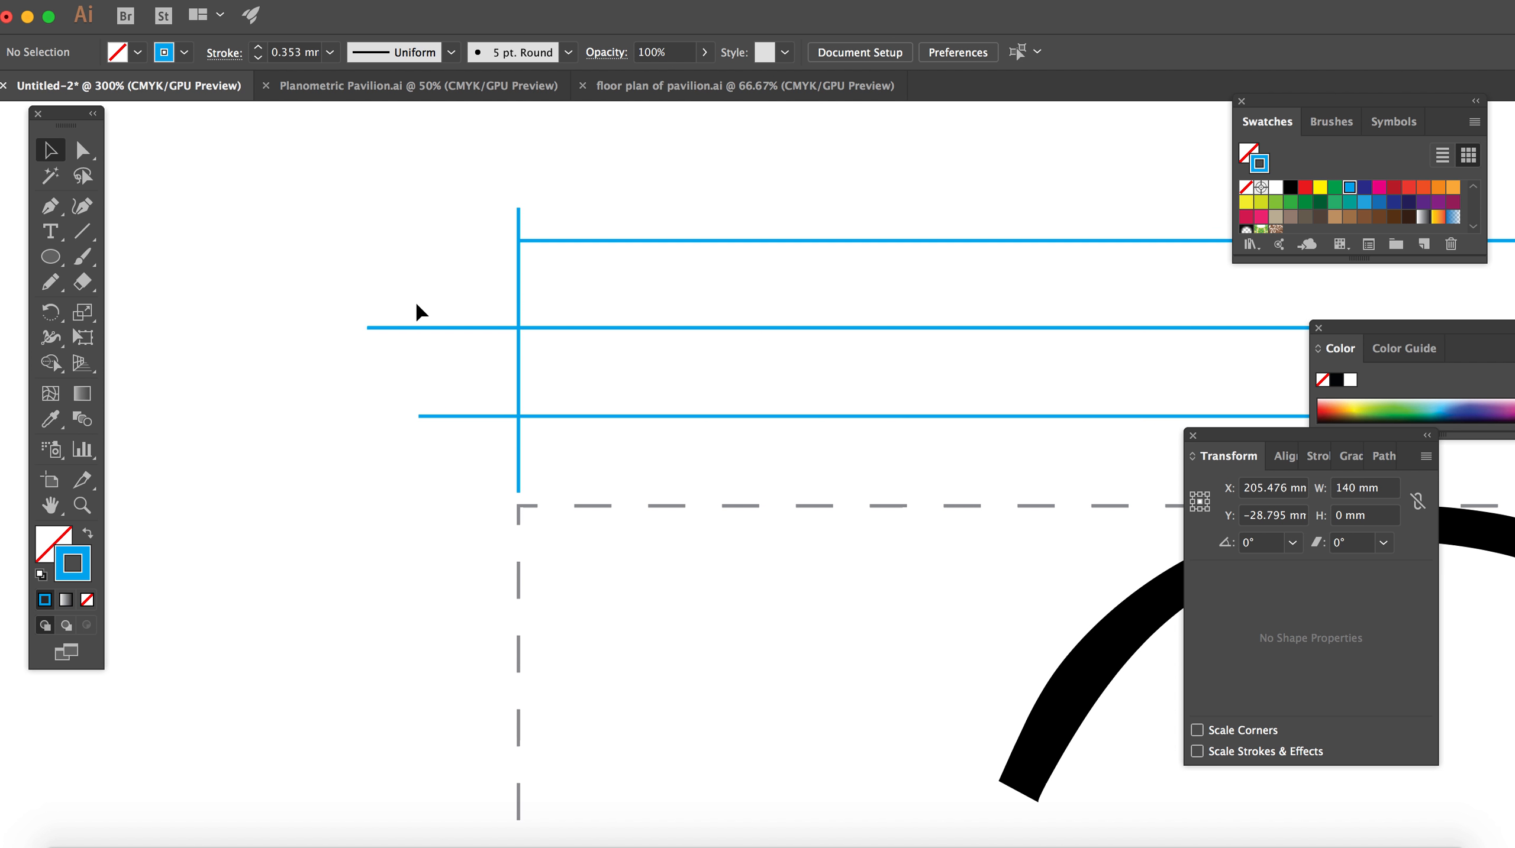
Step: Shorten the middle and lowest horizontal lines so their left ends meet the left vertical line
right_click(395, 326)
left_click(318, 284)
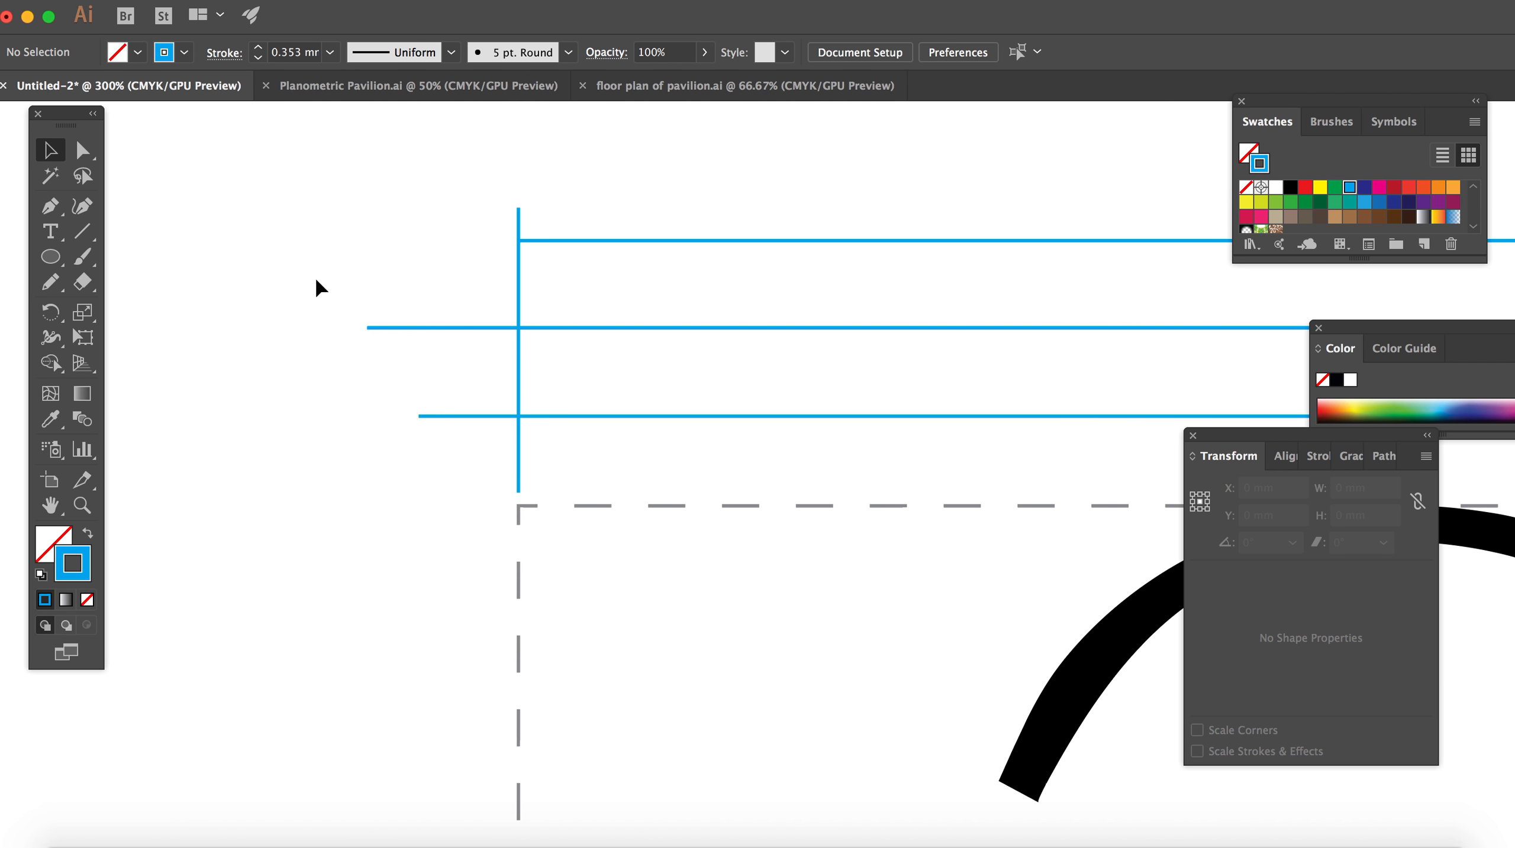
left_click(377, 328)
left_click_drag(368, 328, 518, 327)
left_click(450, 426)
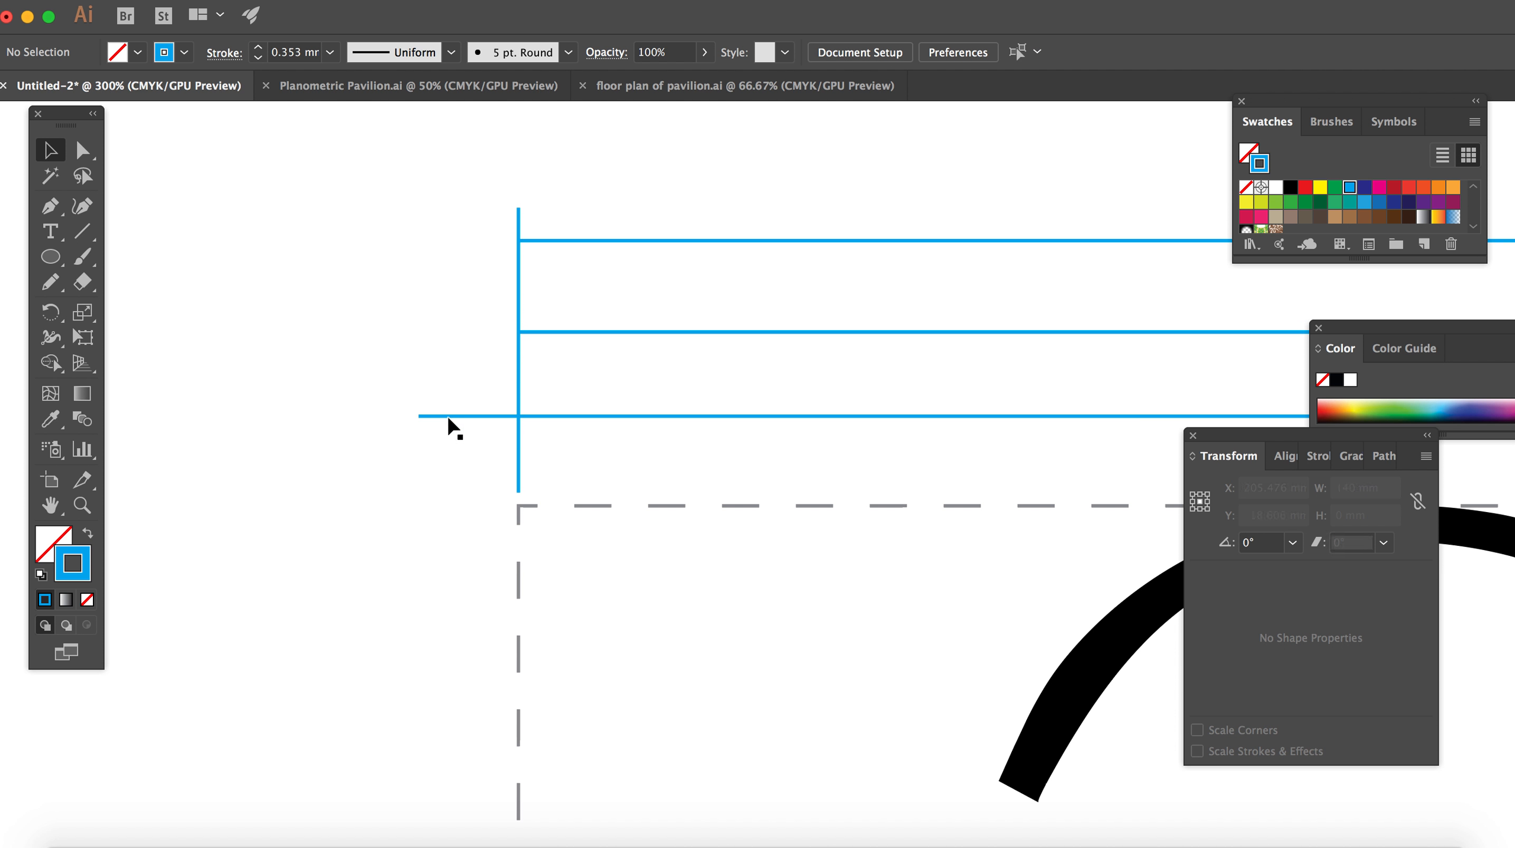
left_click(432, 417)
left_click_drag(420, 416, 517, 416)
left_click(496, 259)
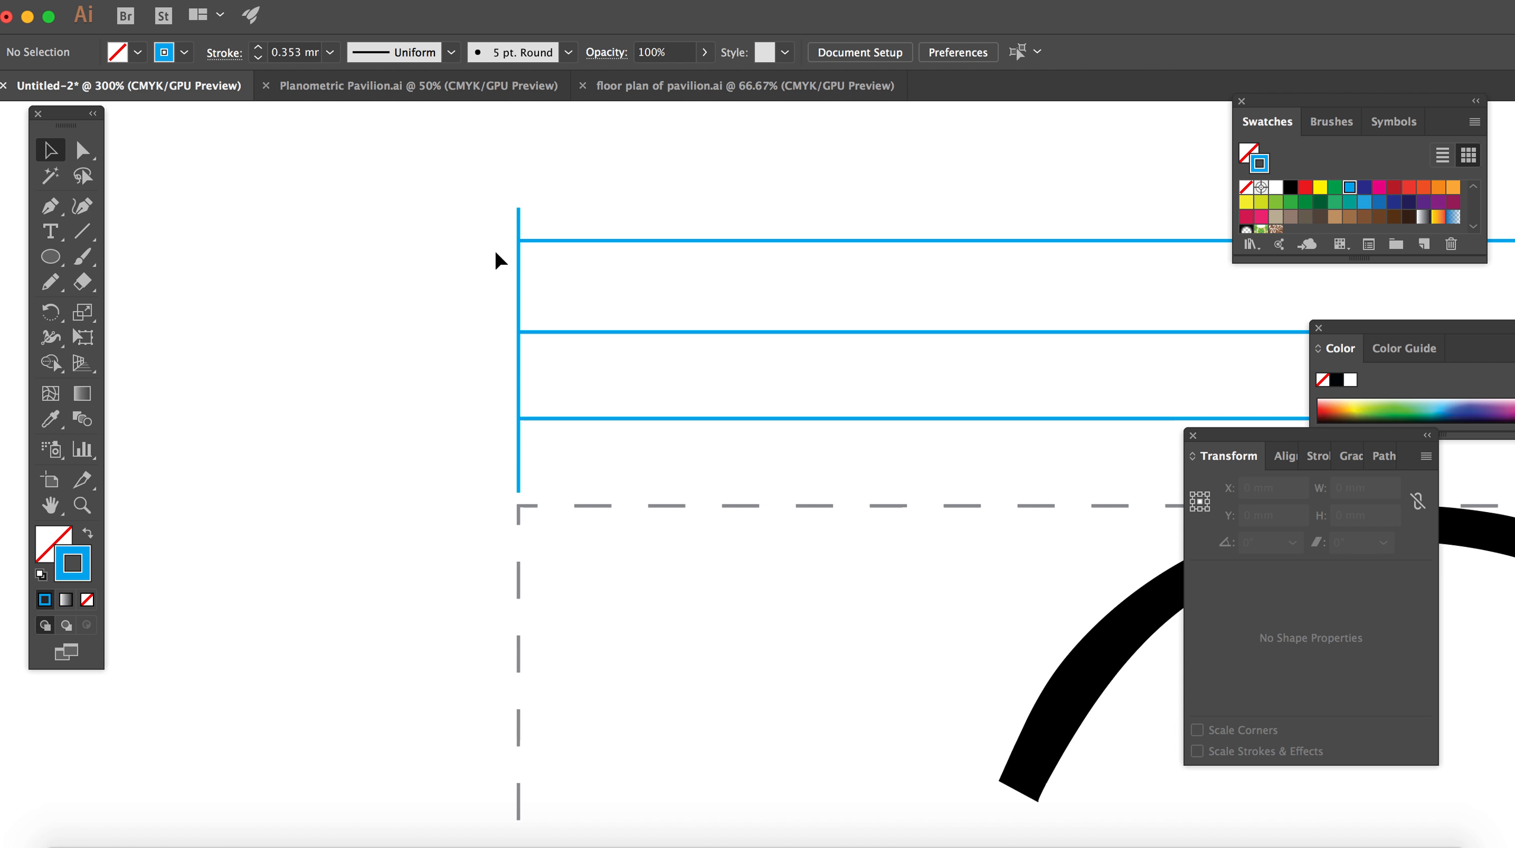
Step: Shorten the left vertical line at its upper end so it extends only slightly above the uppermost horizontal line
left_click(518, 211)
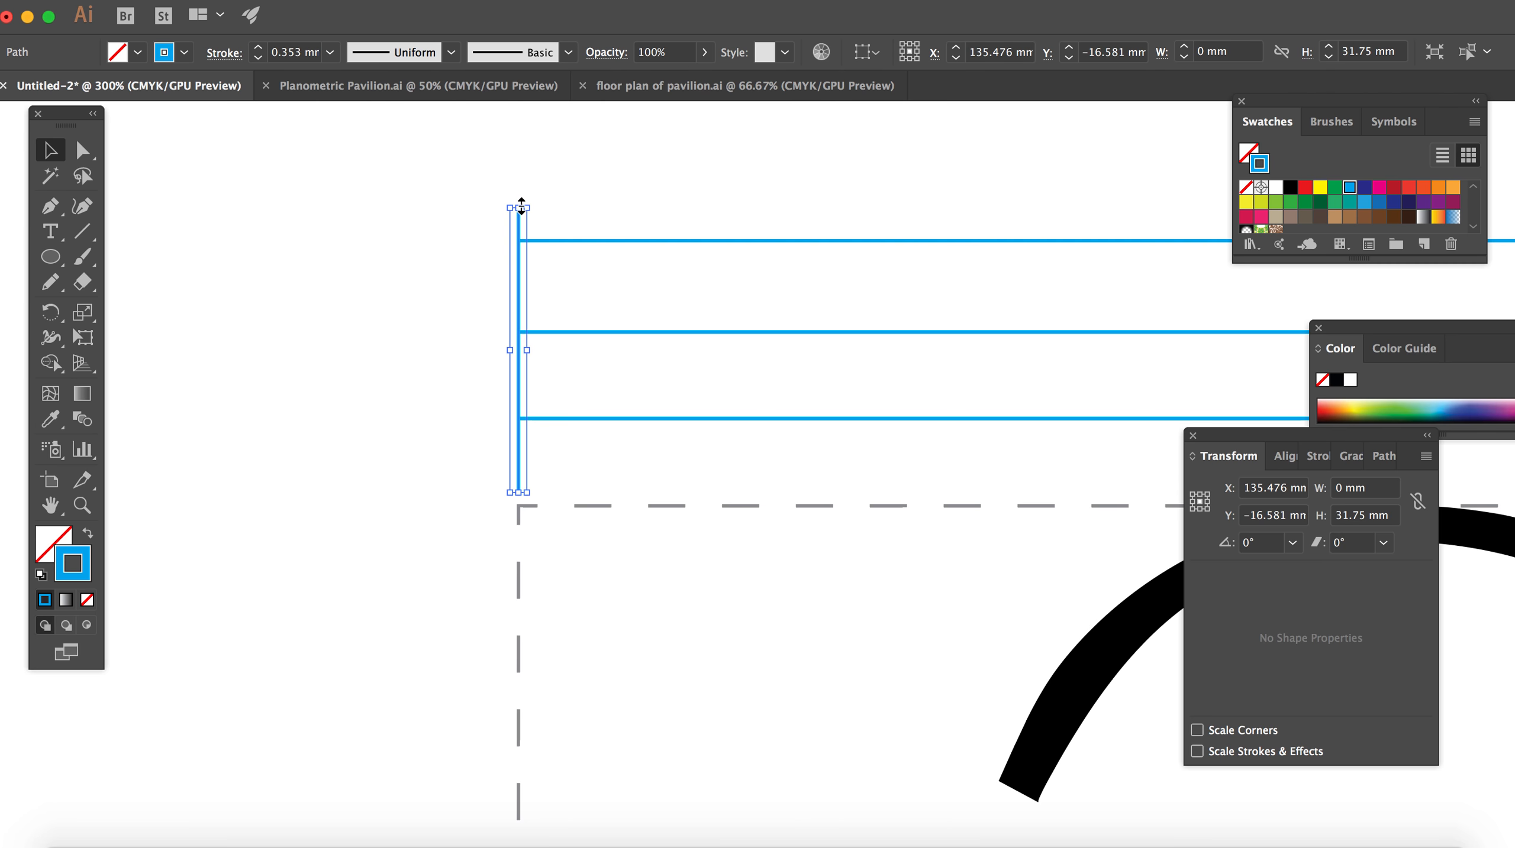
mouse_move(520, 206)
left_mouse_down()
mouse_move(521, 243)
mouse_move(518, 229)
left_mouse_up()
left_click(637, 208)
scroll(636, 209, "right", 3)
key("super+minus")
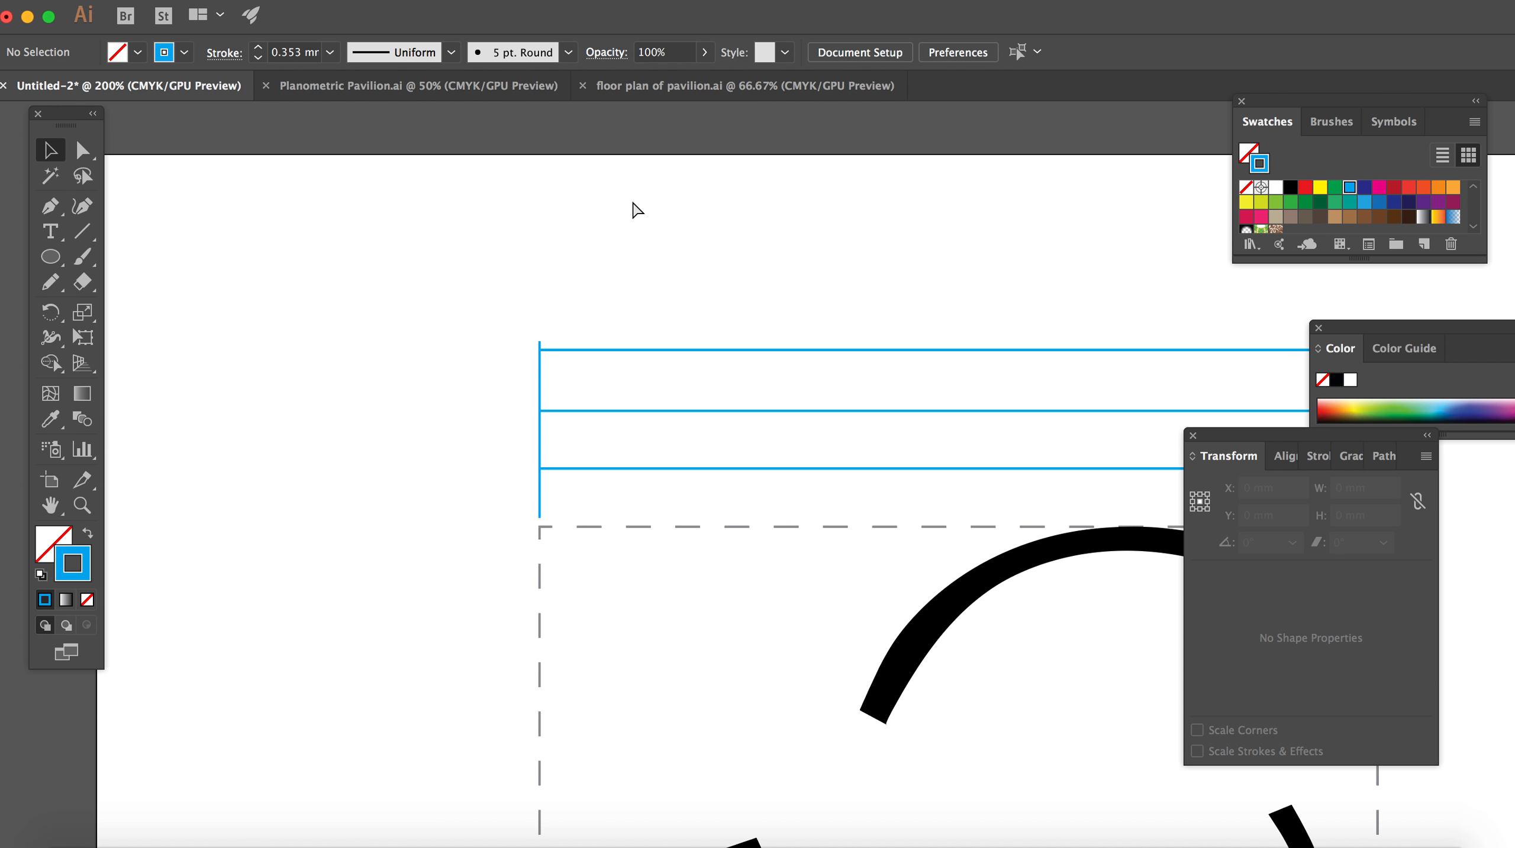
scroll(637, 209, "right", 10)
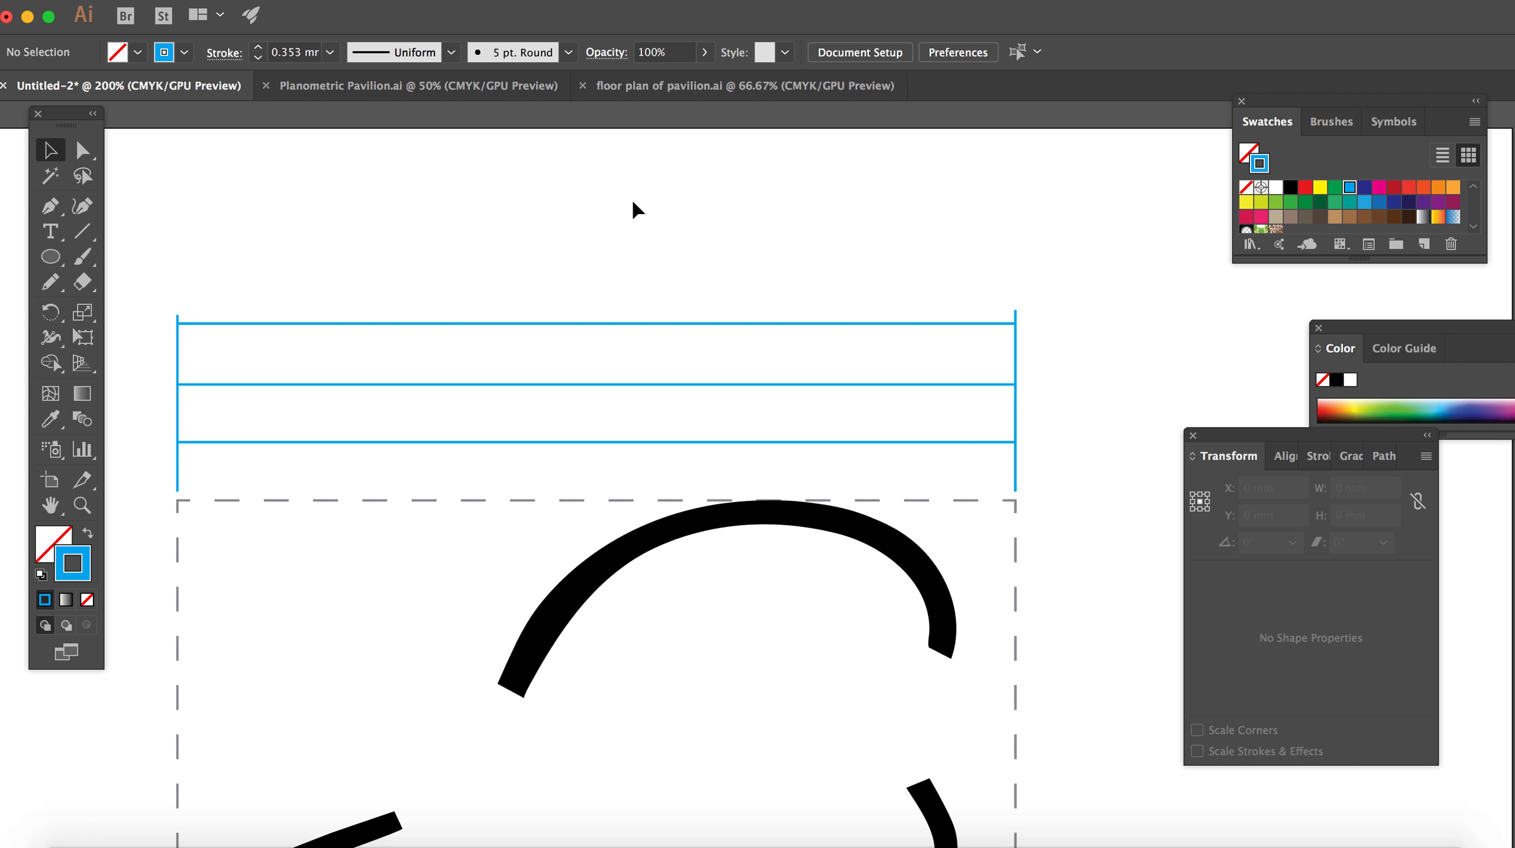
left_click(179, 320)
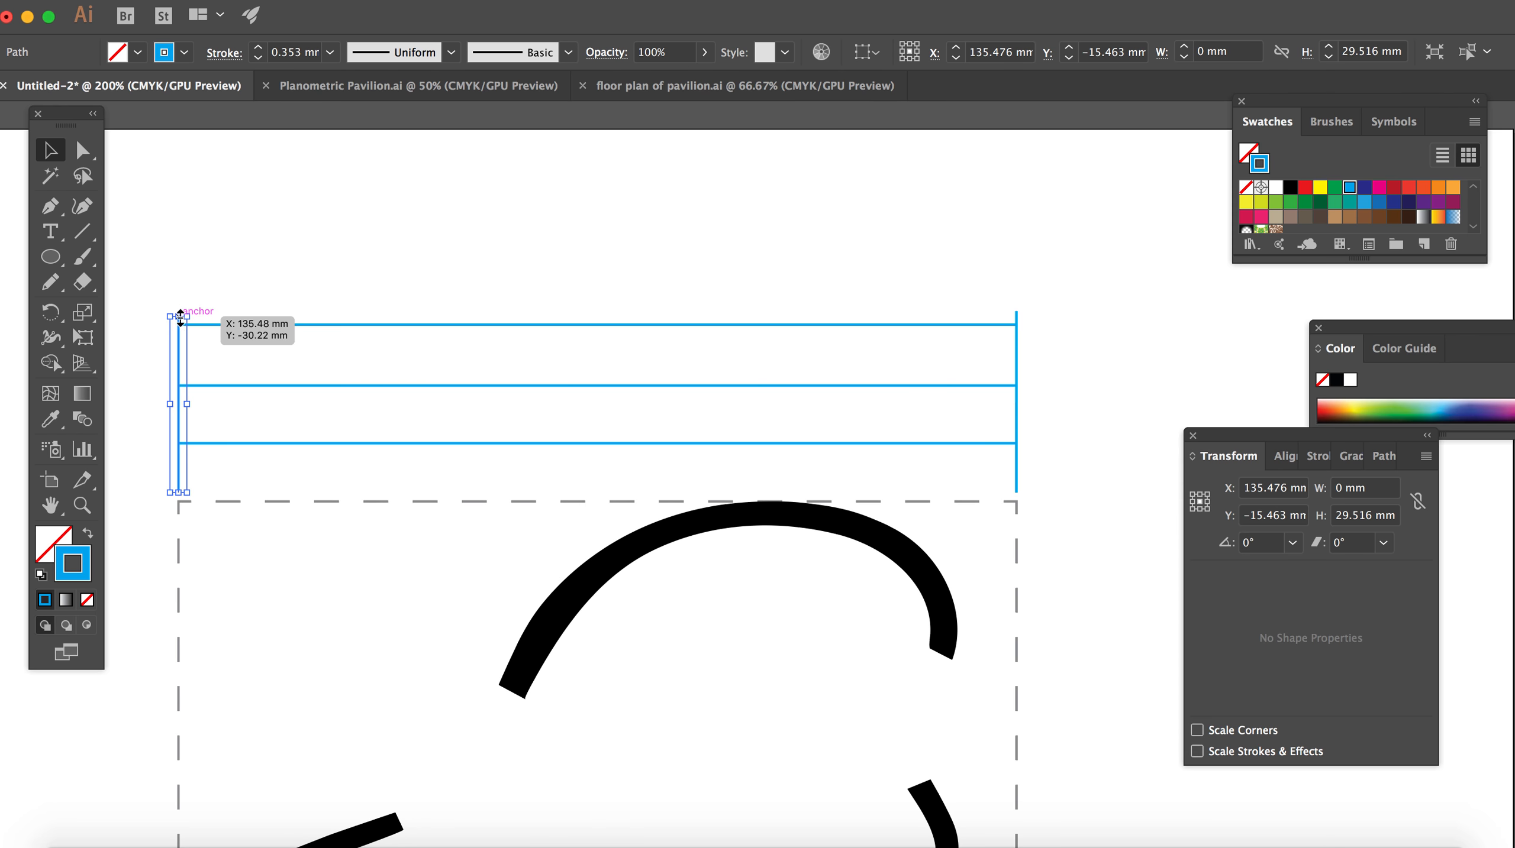
mouse_move(184, 290)
left_mouse_down()
mouse_move(183, 274)
mouse_move(184, 311)
left_mouse_up()
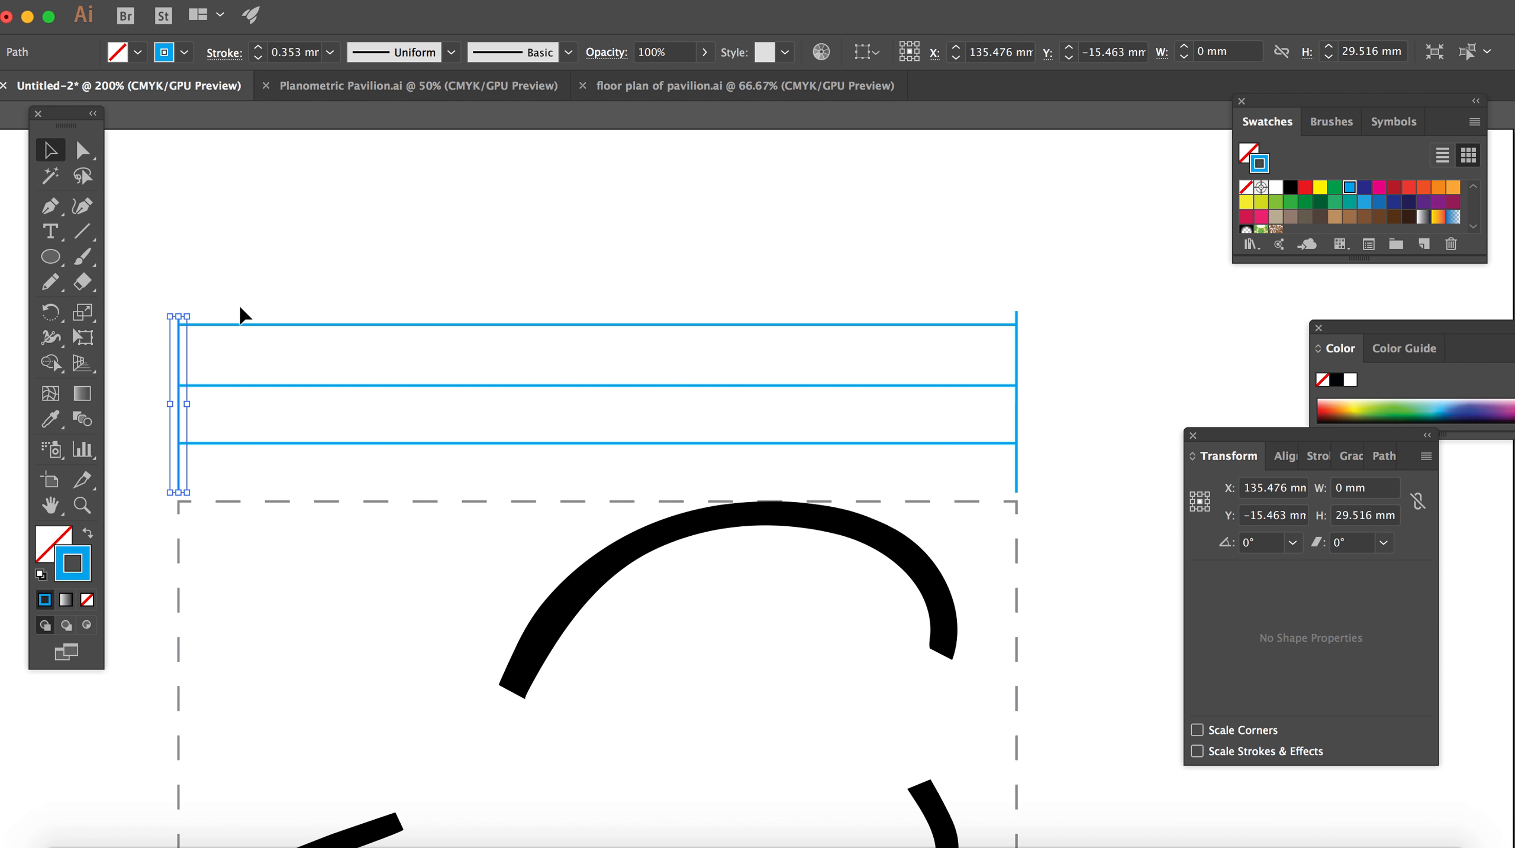
left_click(262, 302)
scroll(597, 264, "left", 5)
scroll(597, 264, "down", 1)
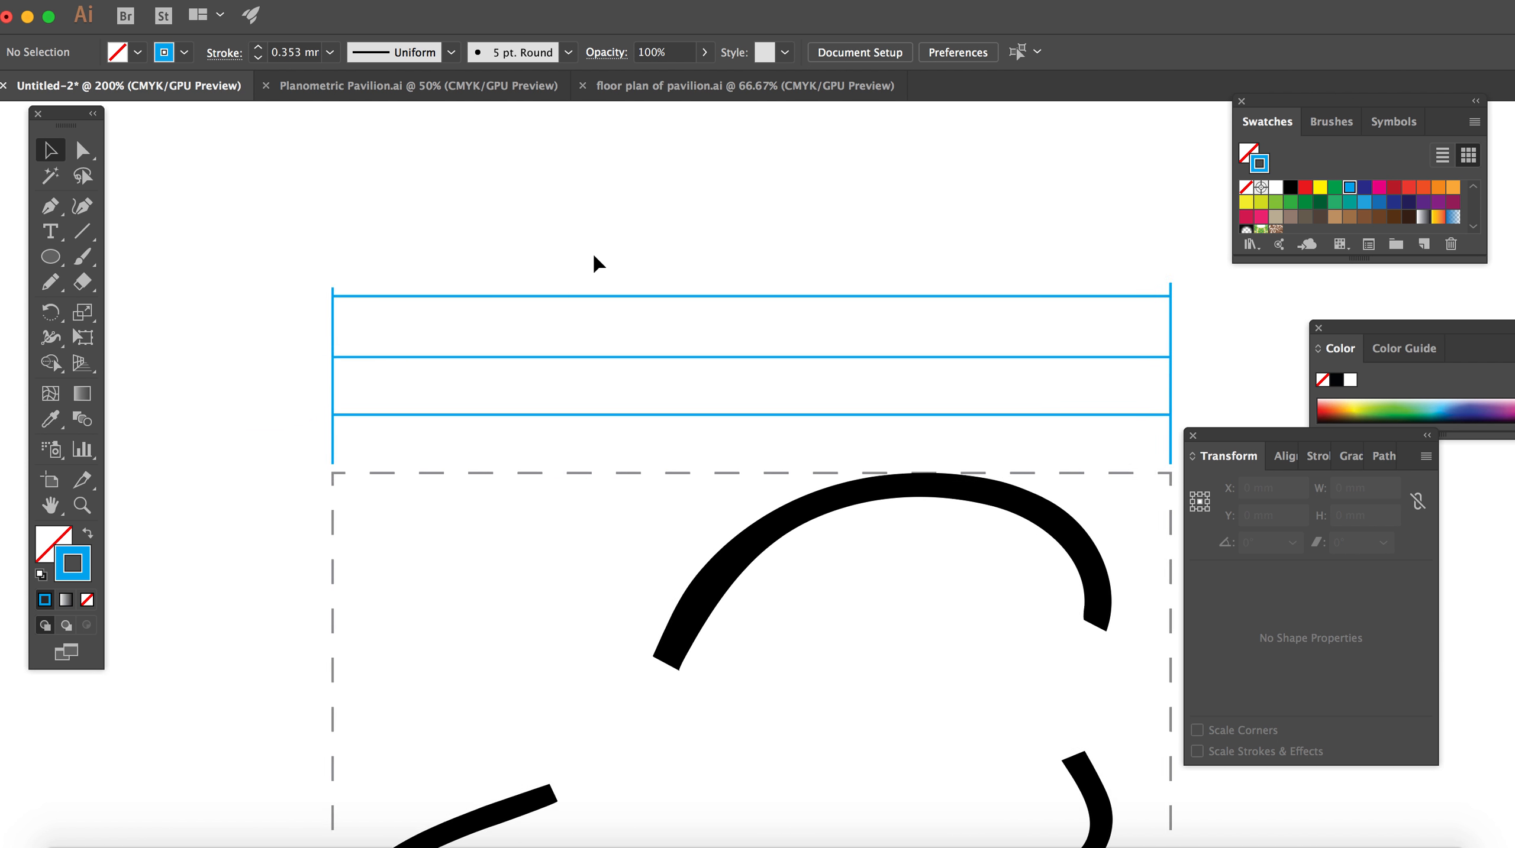
left_click(354, 447)
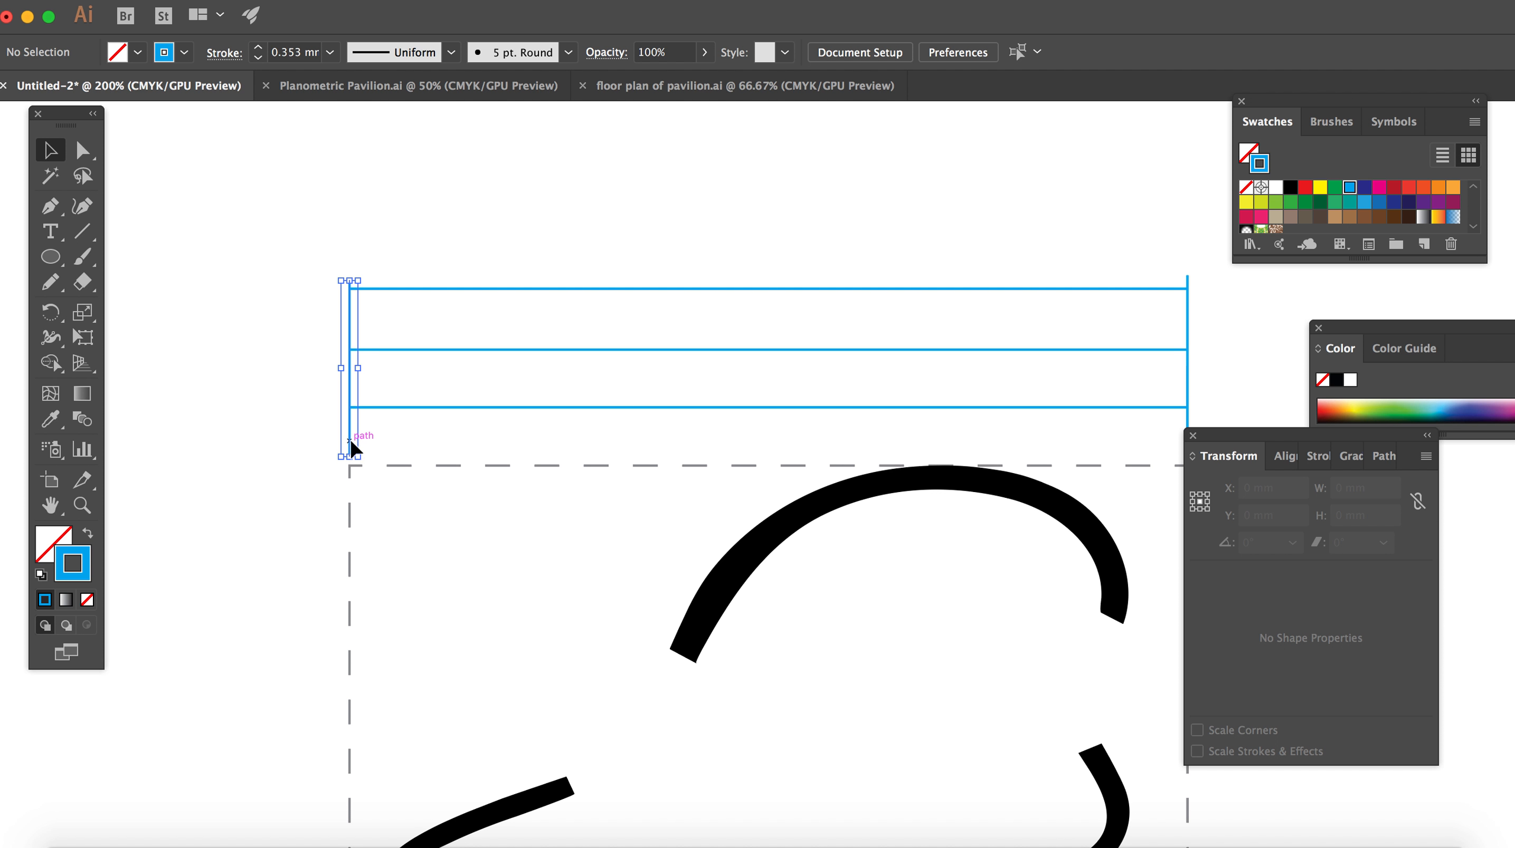
left_click(608, 230)
scroll(610, 229, "right", 5)
scroll(611, 229, "down", 1)
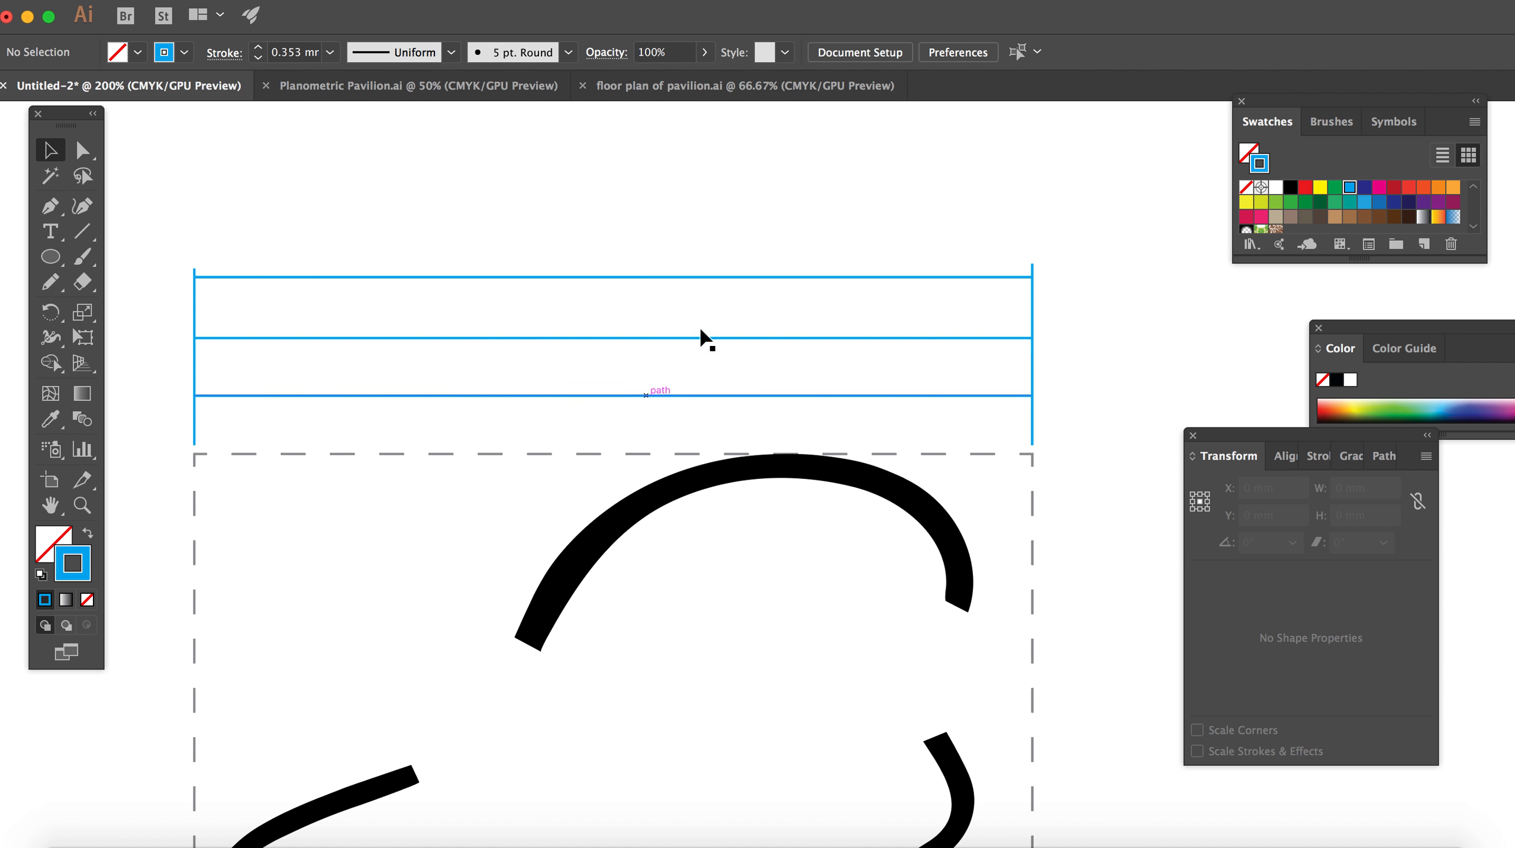
Step: Set the stroke weight of all the horizontal and vertical blue lines above the dashed square to 0.25 mm
key("super+minus")
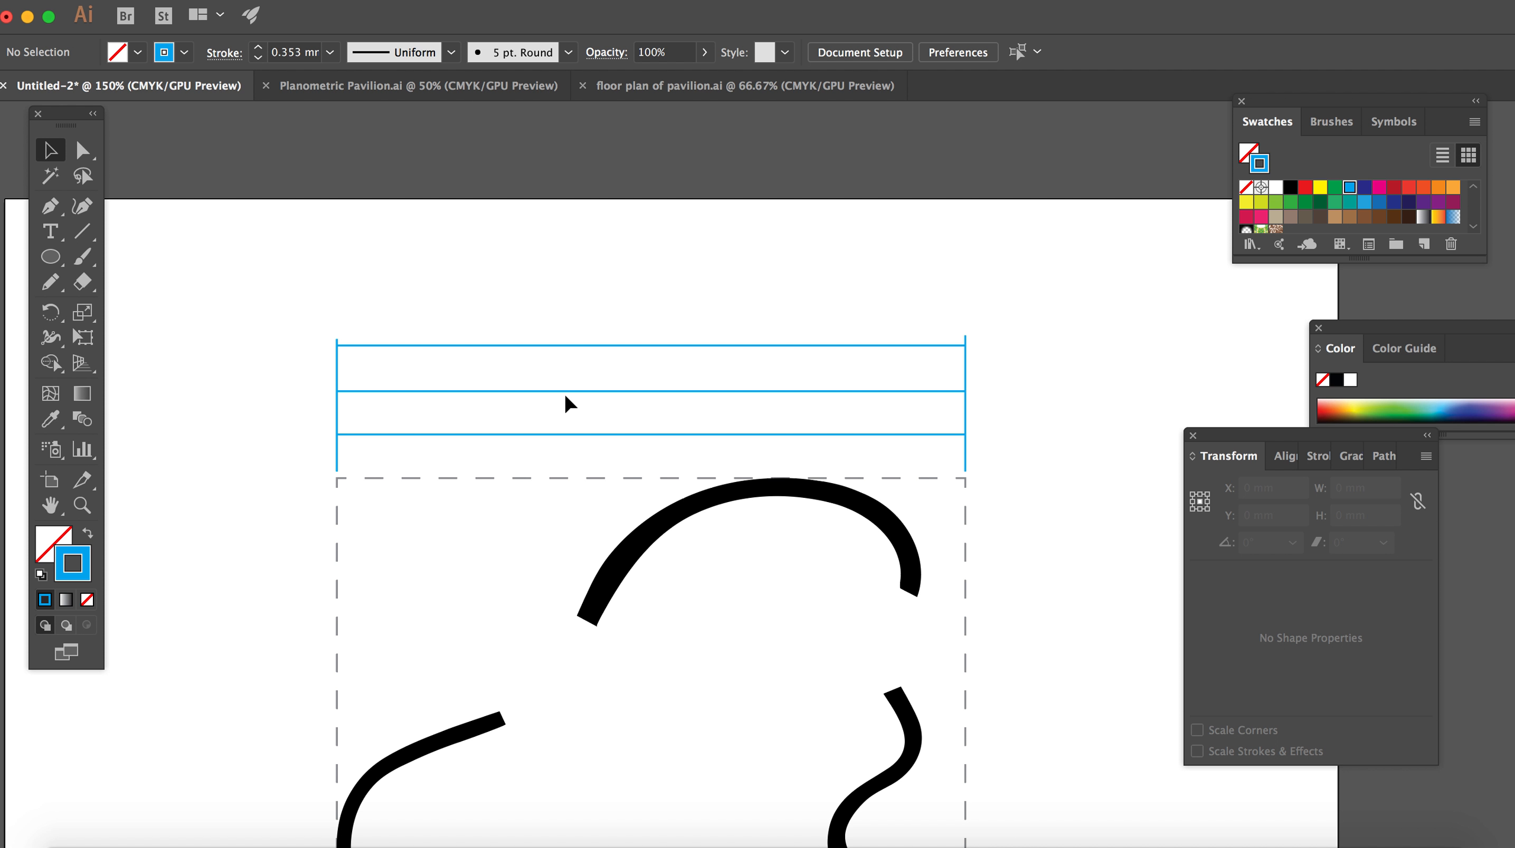
scroll(567, 405, "down", 5)
key("super+minus")
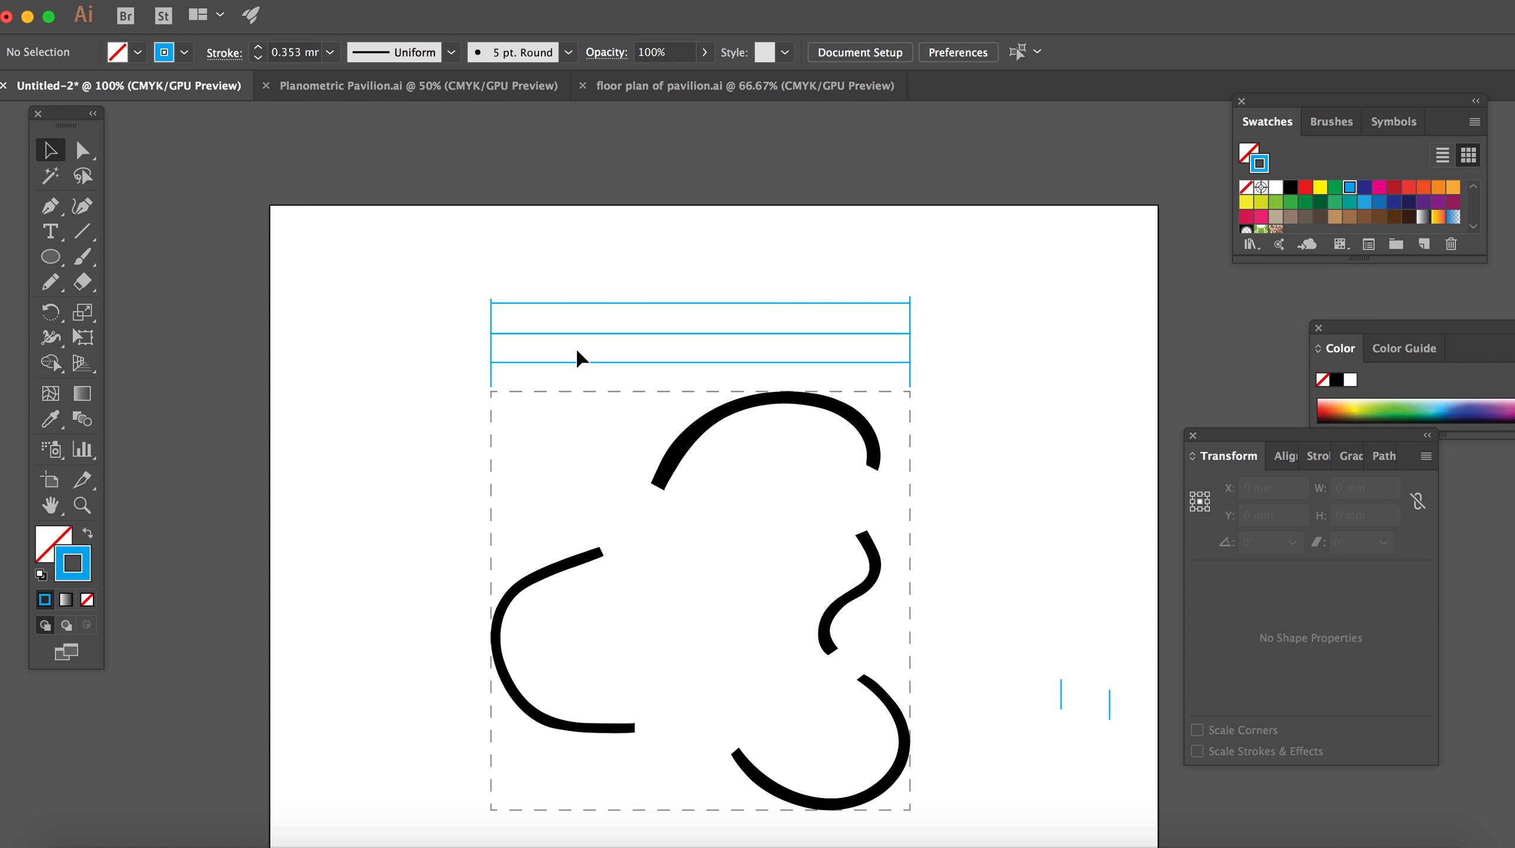
left_click_drag(436, 260, 992, 376)
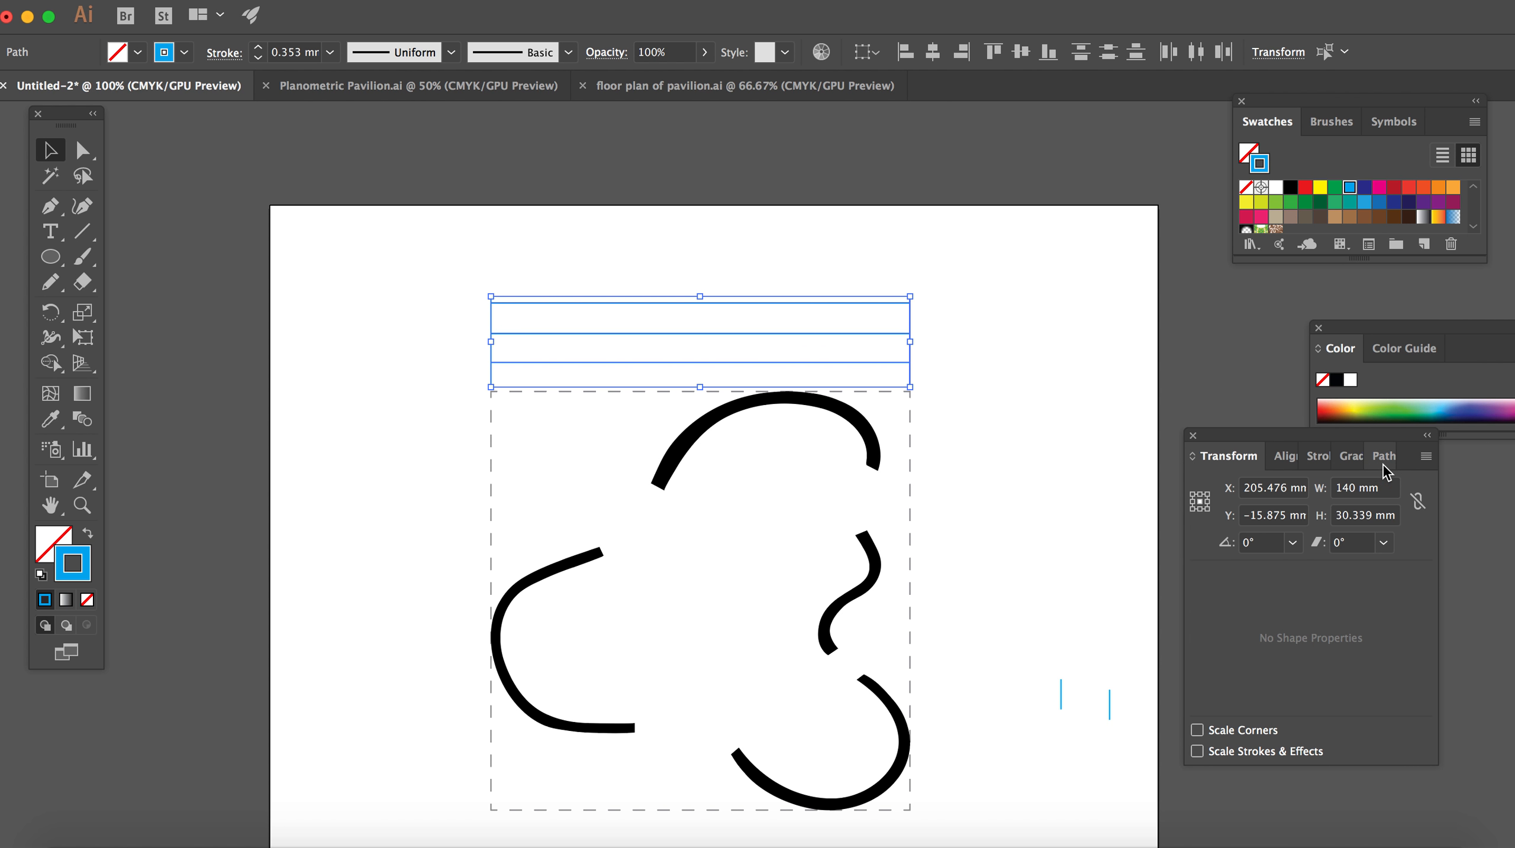
left_click(1320, 458)
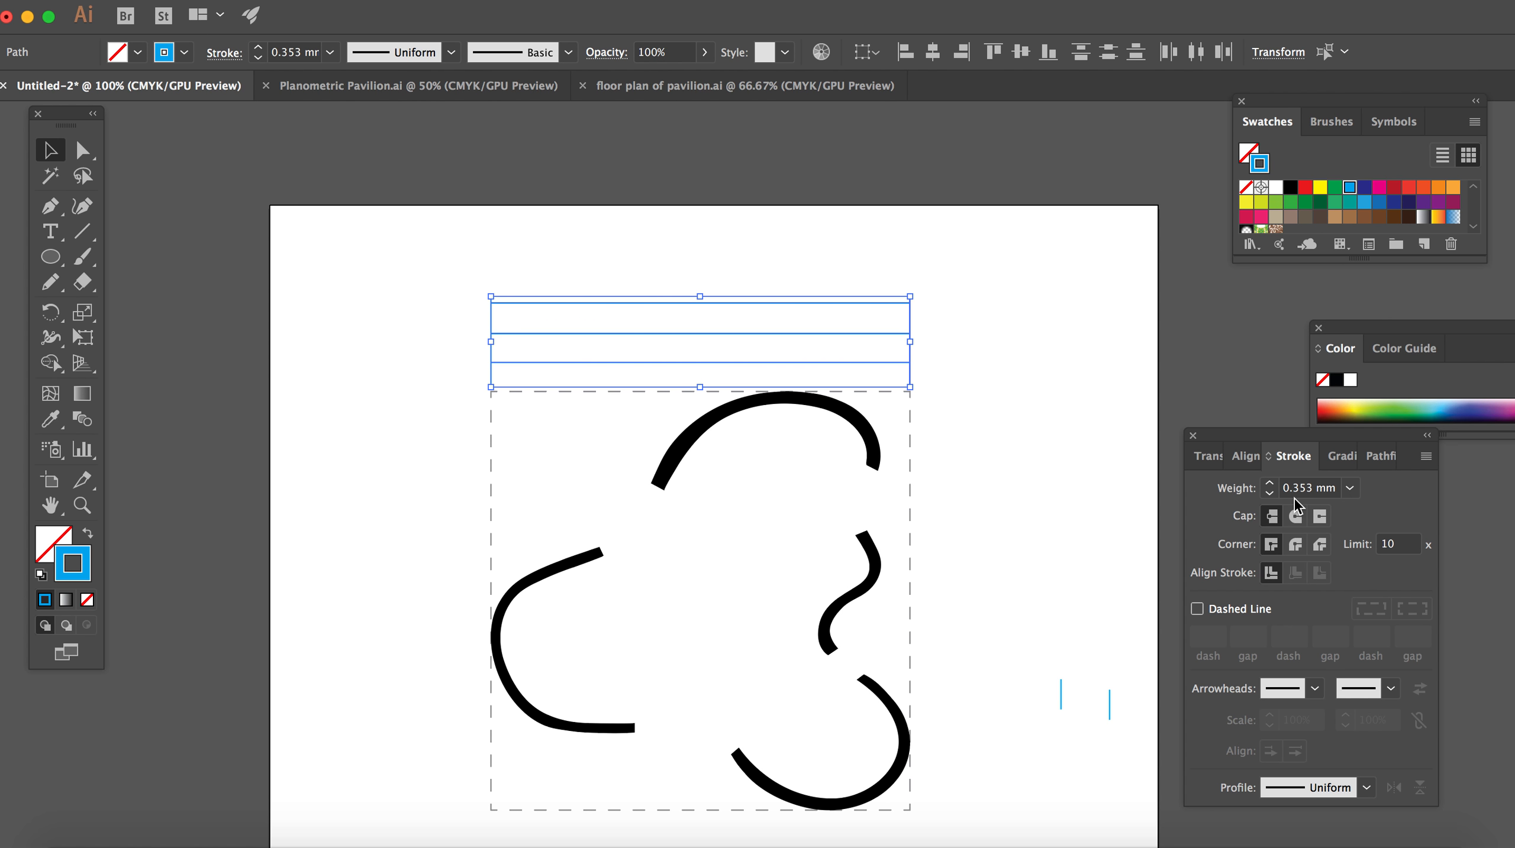
left_click(1351, 489)
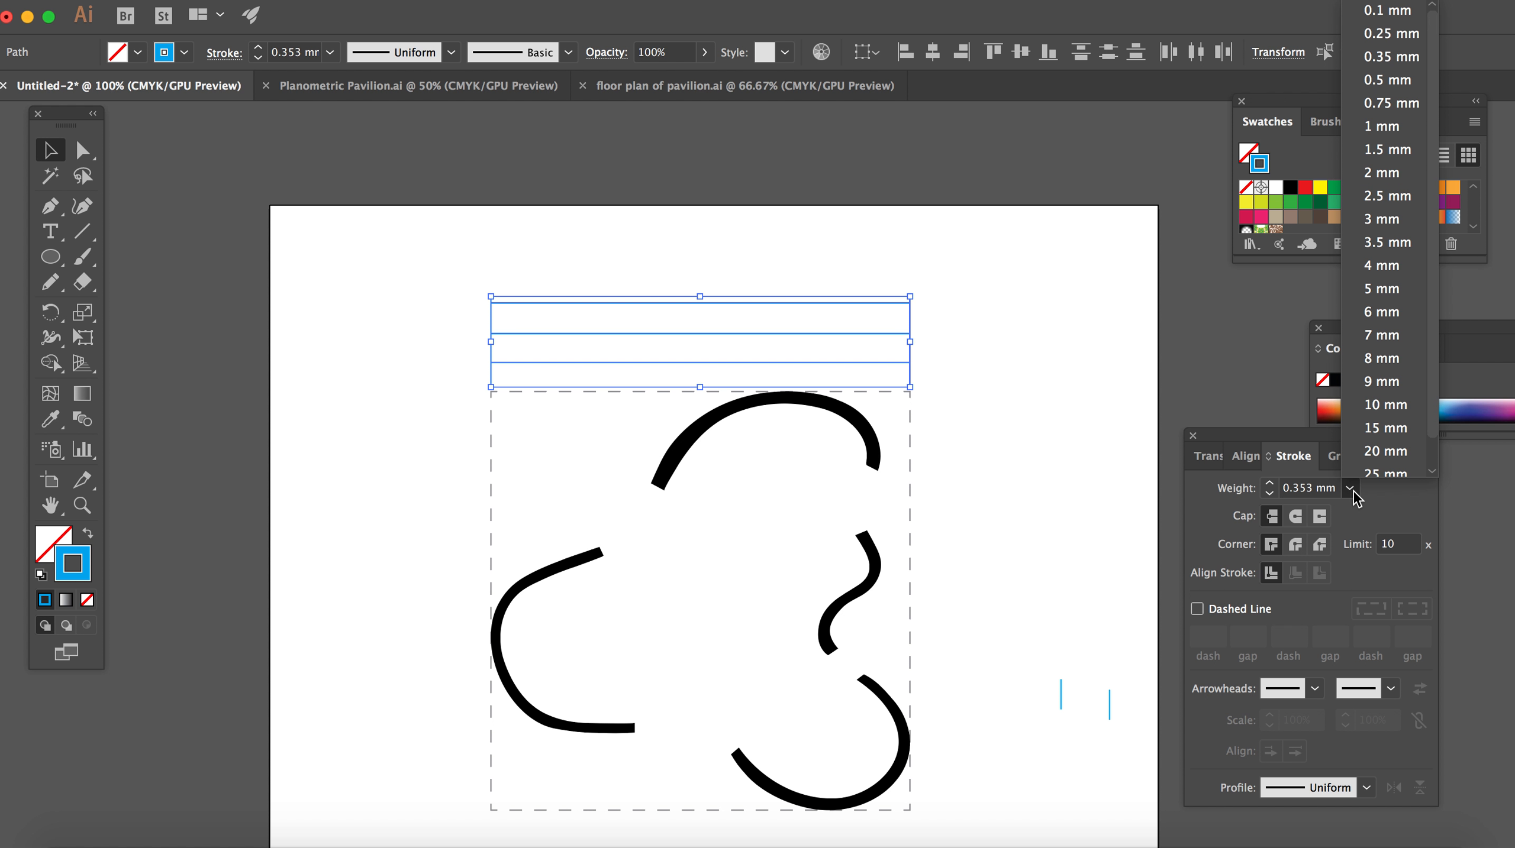
left_click(1402, 35)
left_click(1040, 314)
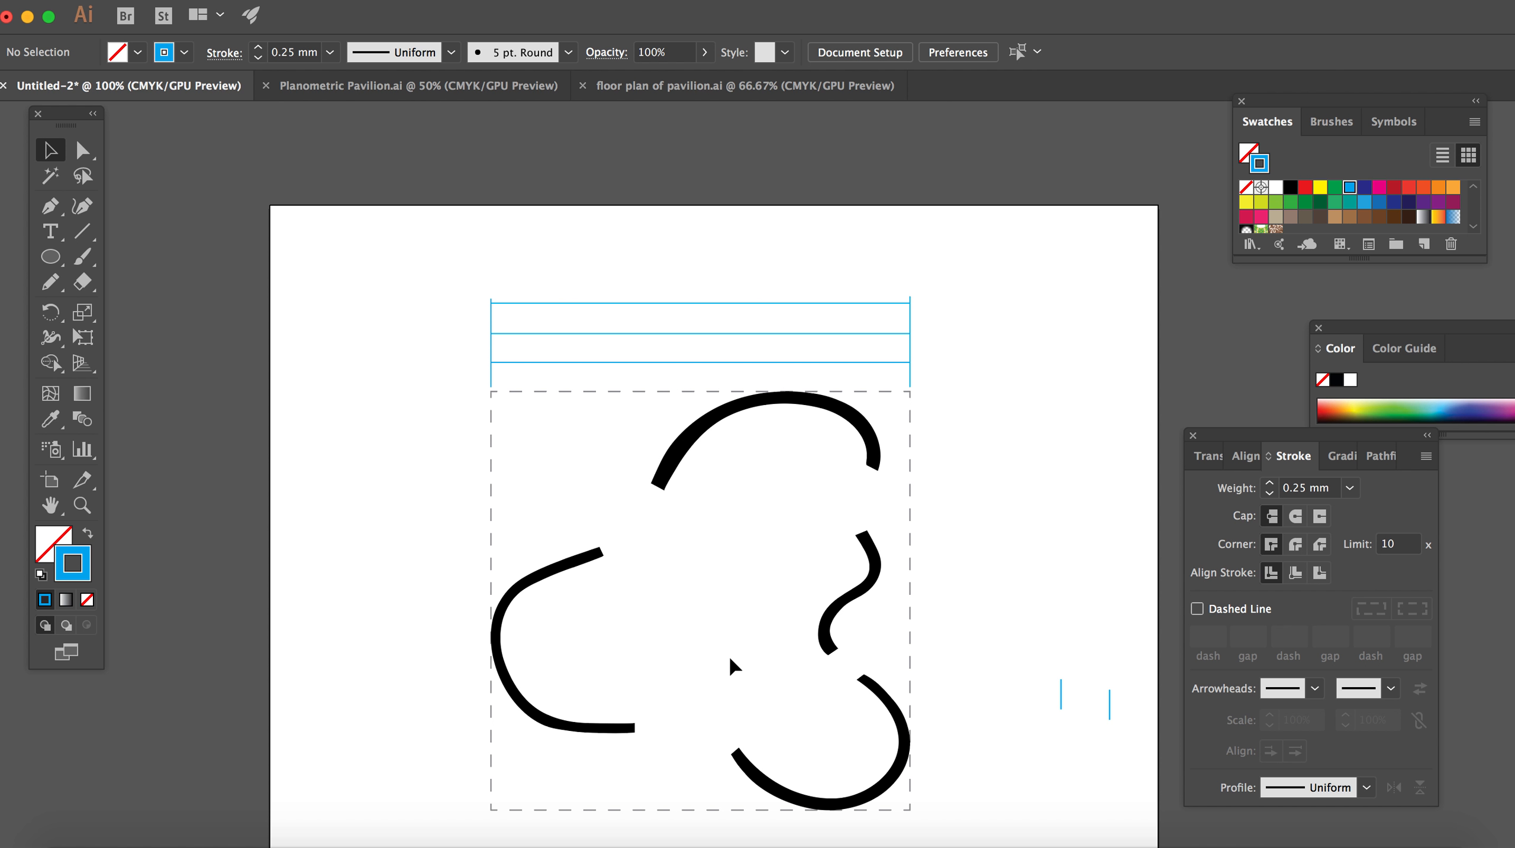
Step: Draw a vertical line about 99.5 mm long with the Pen tool in the empty area left of the dashed square
scroll(734, 665, "down", 2)
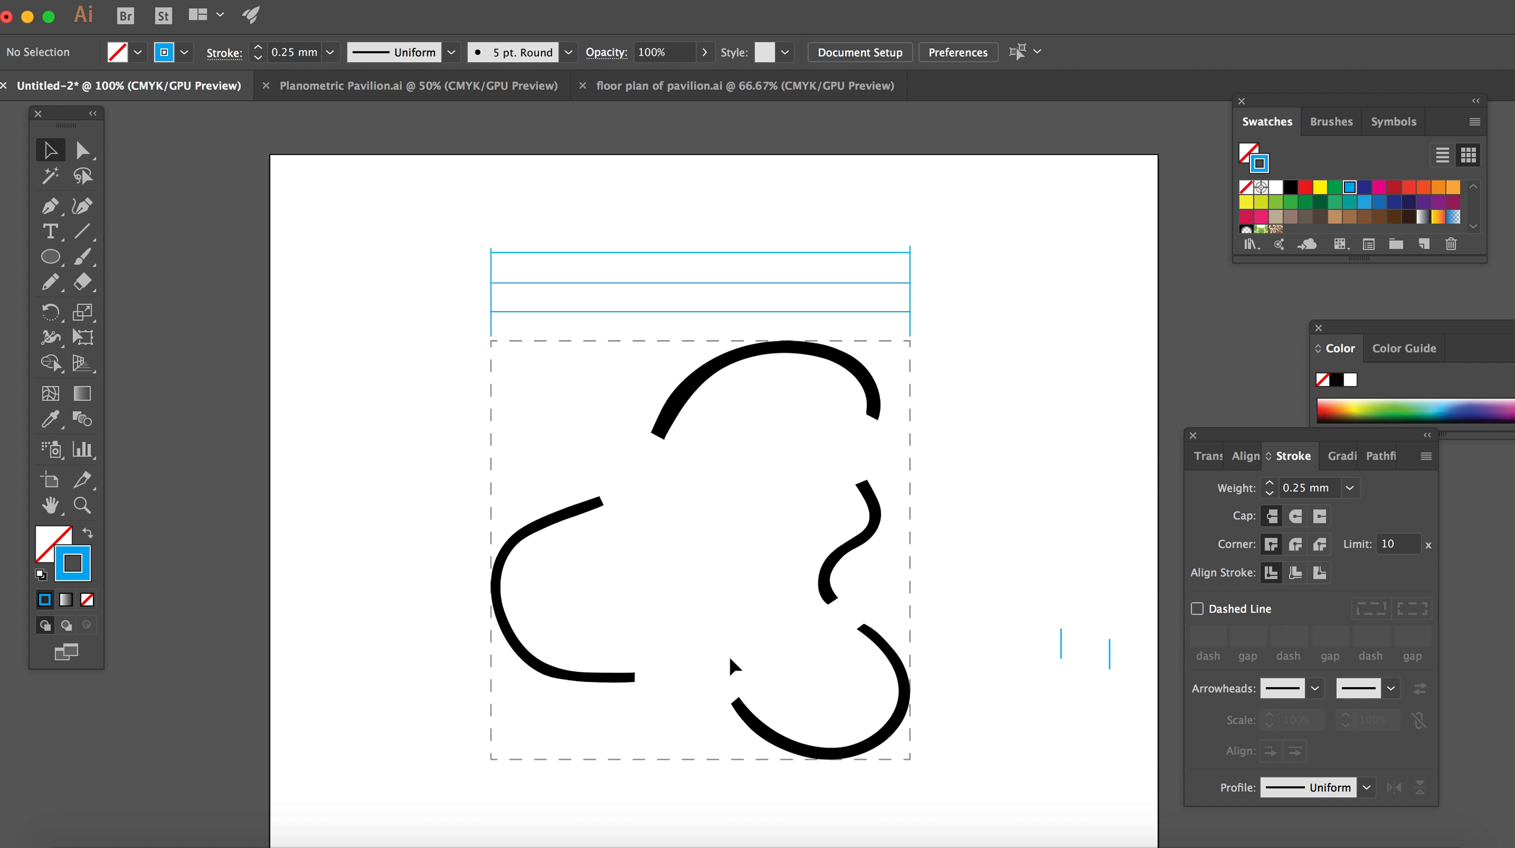
left_click(51, 207)
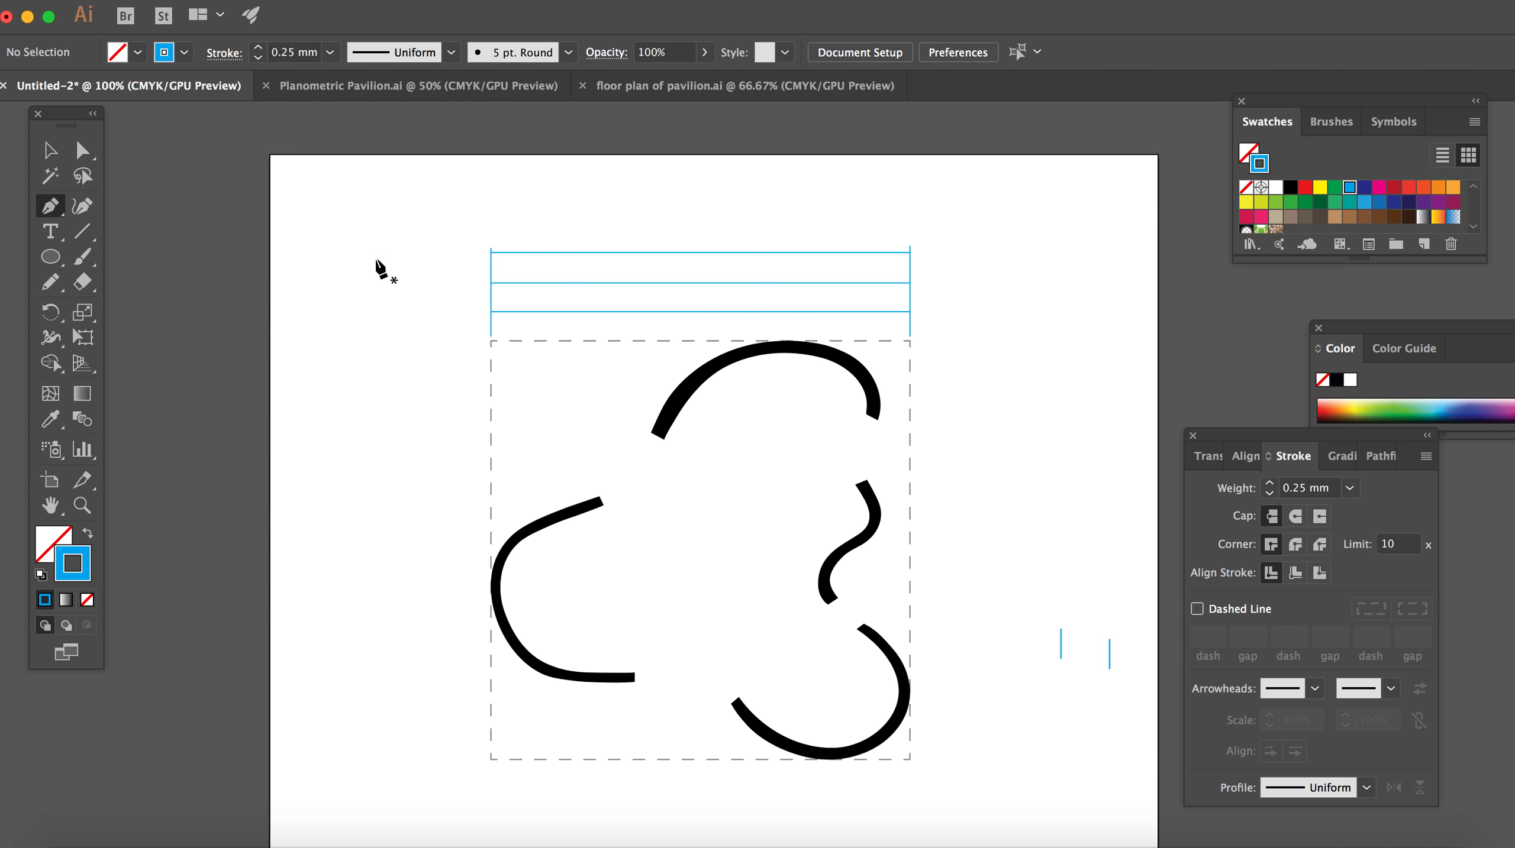
left_click(382, 563)
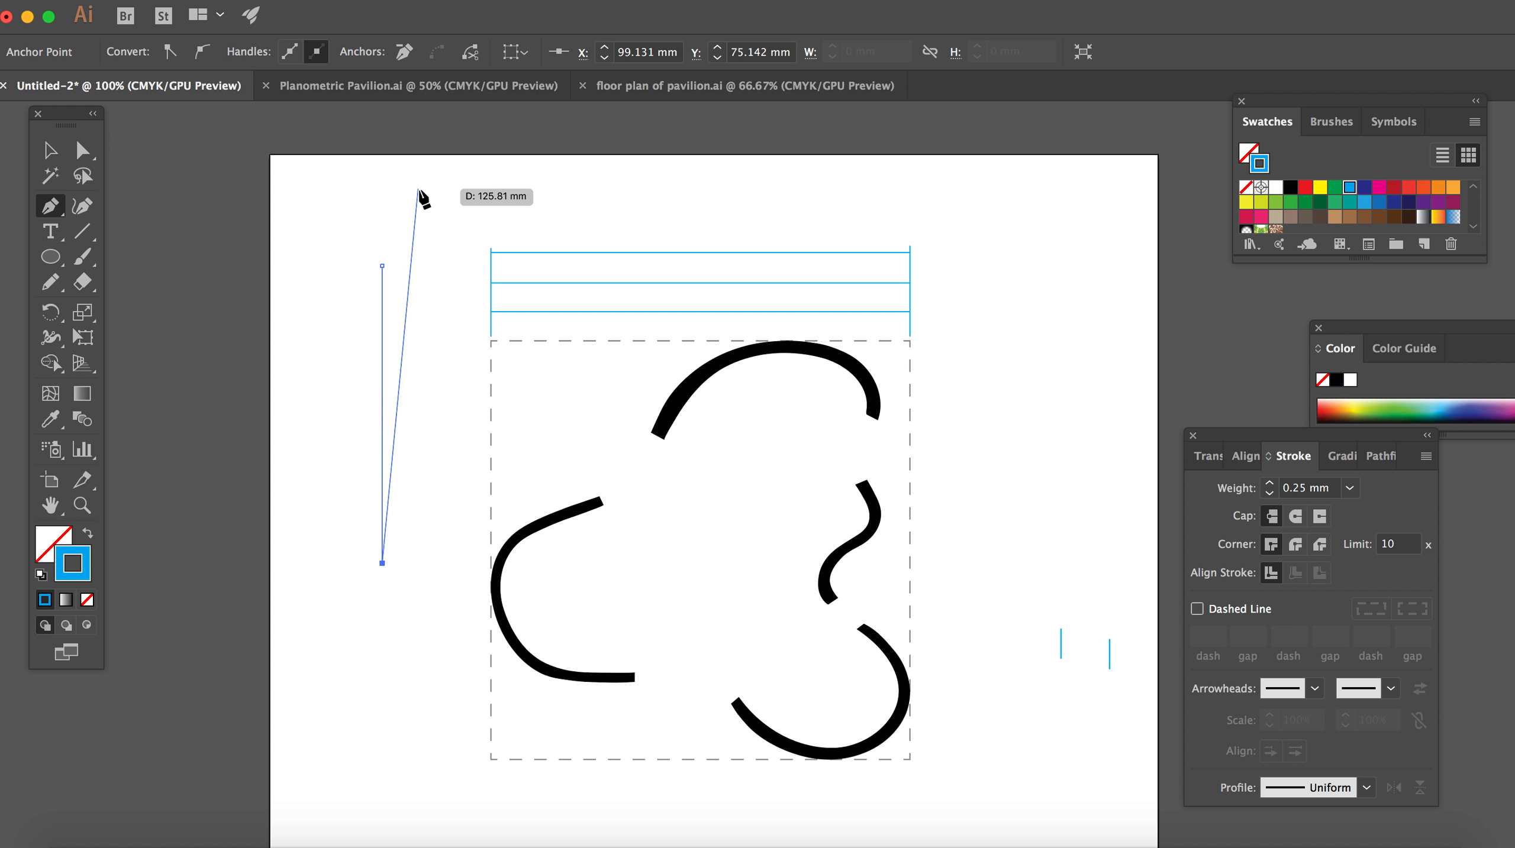
left_click(50, 152)
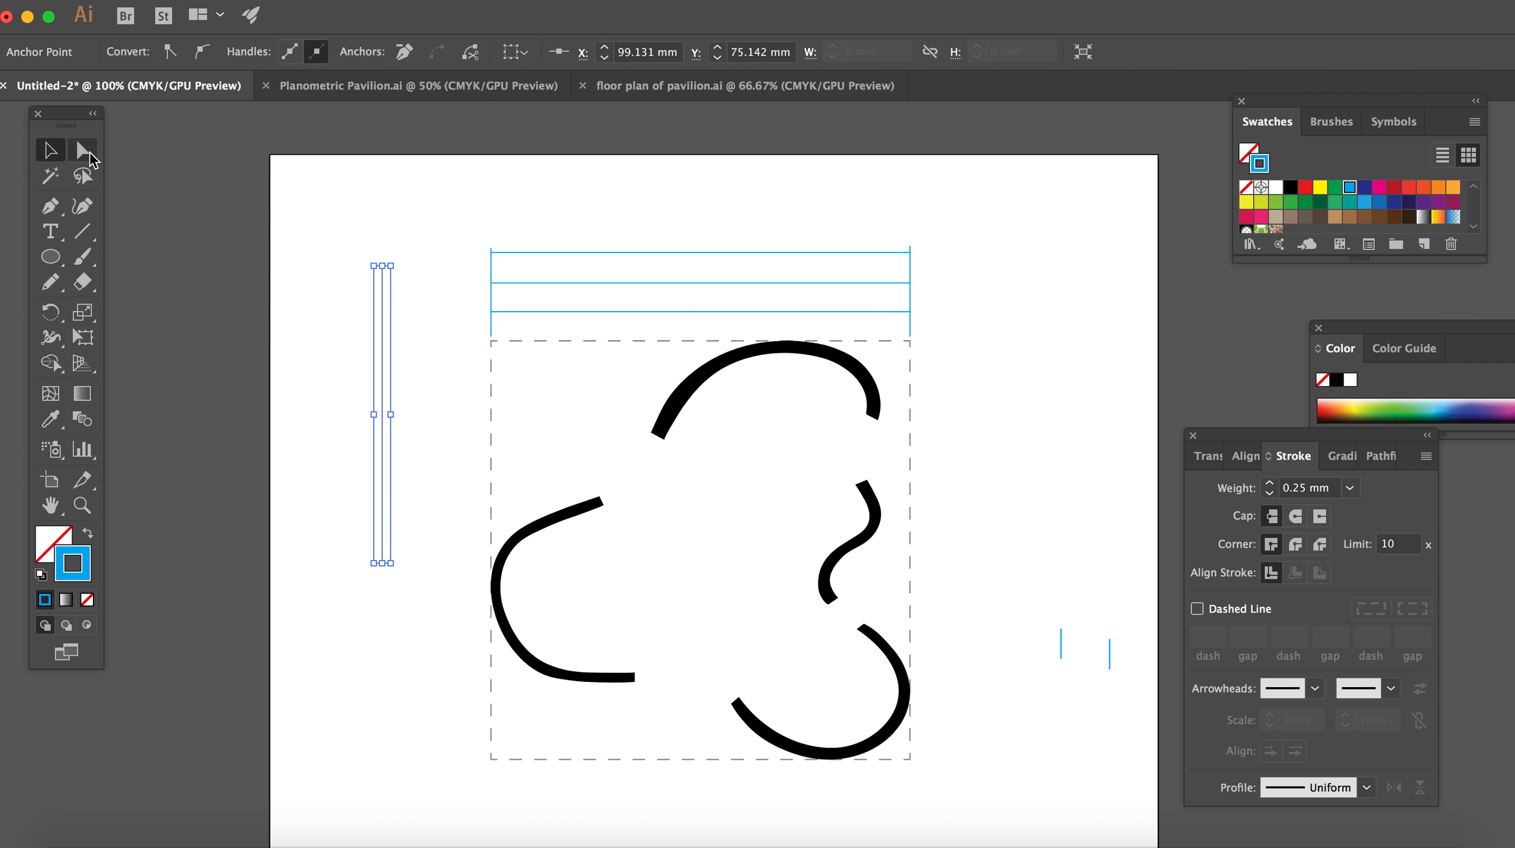
right_click(418, 206)
left_click(339, 209)
Step: Move the new vertical line so its lower end meets the upper tip of the left wall curve, then copy it
scroll(433, 318, "up", 3)
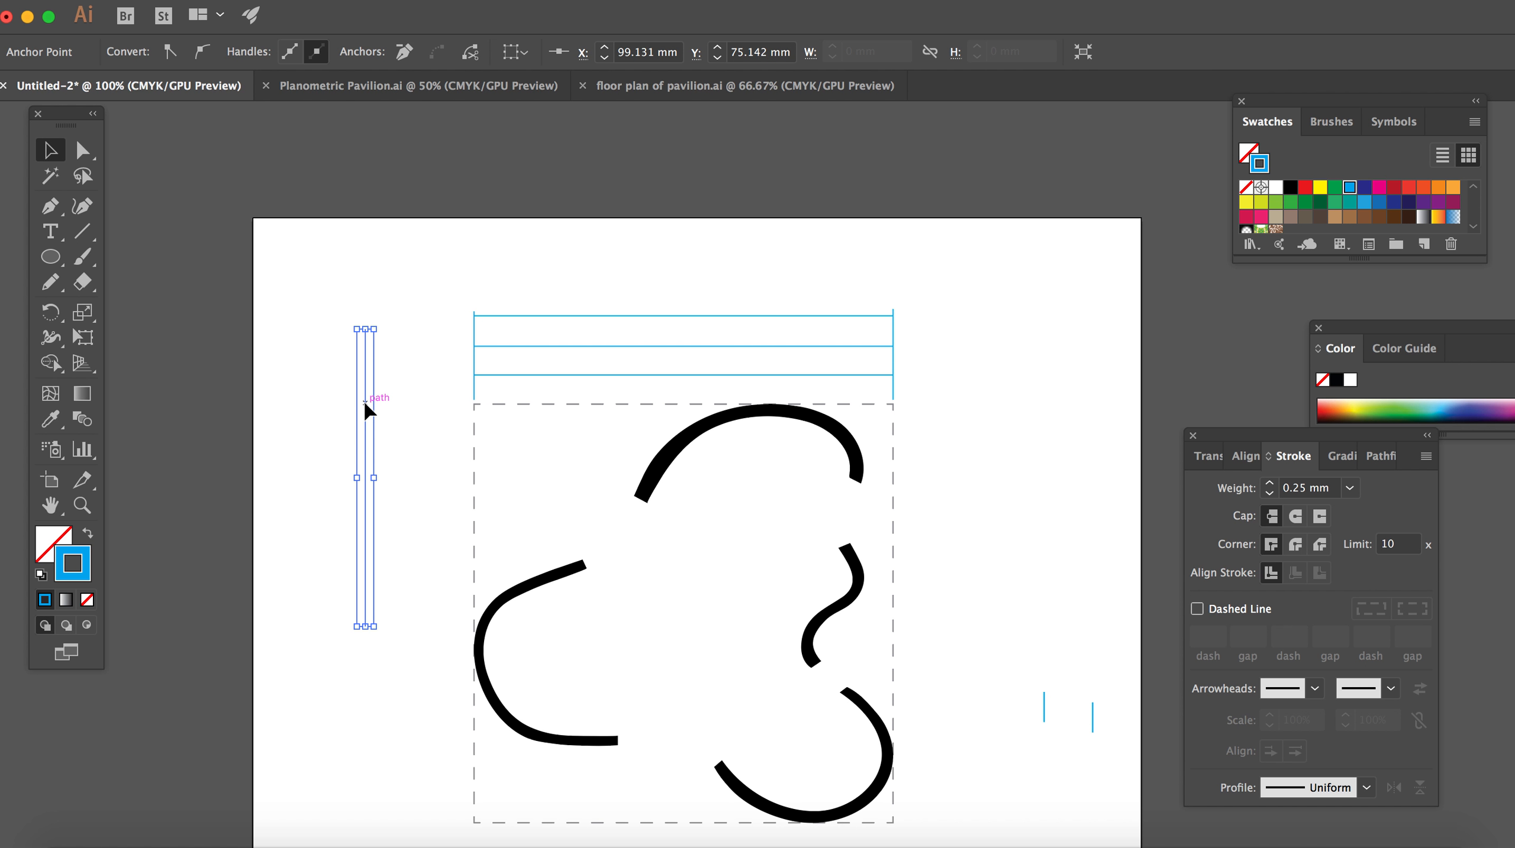
left_click_drag(366, 410, 587, 342)
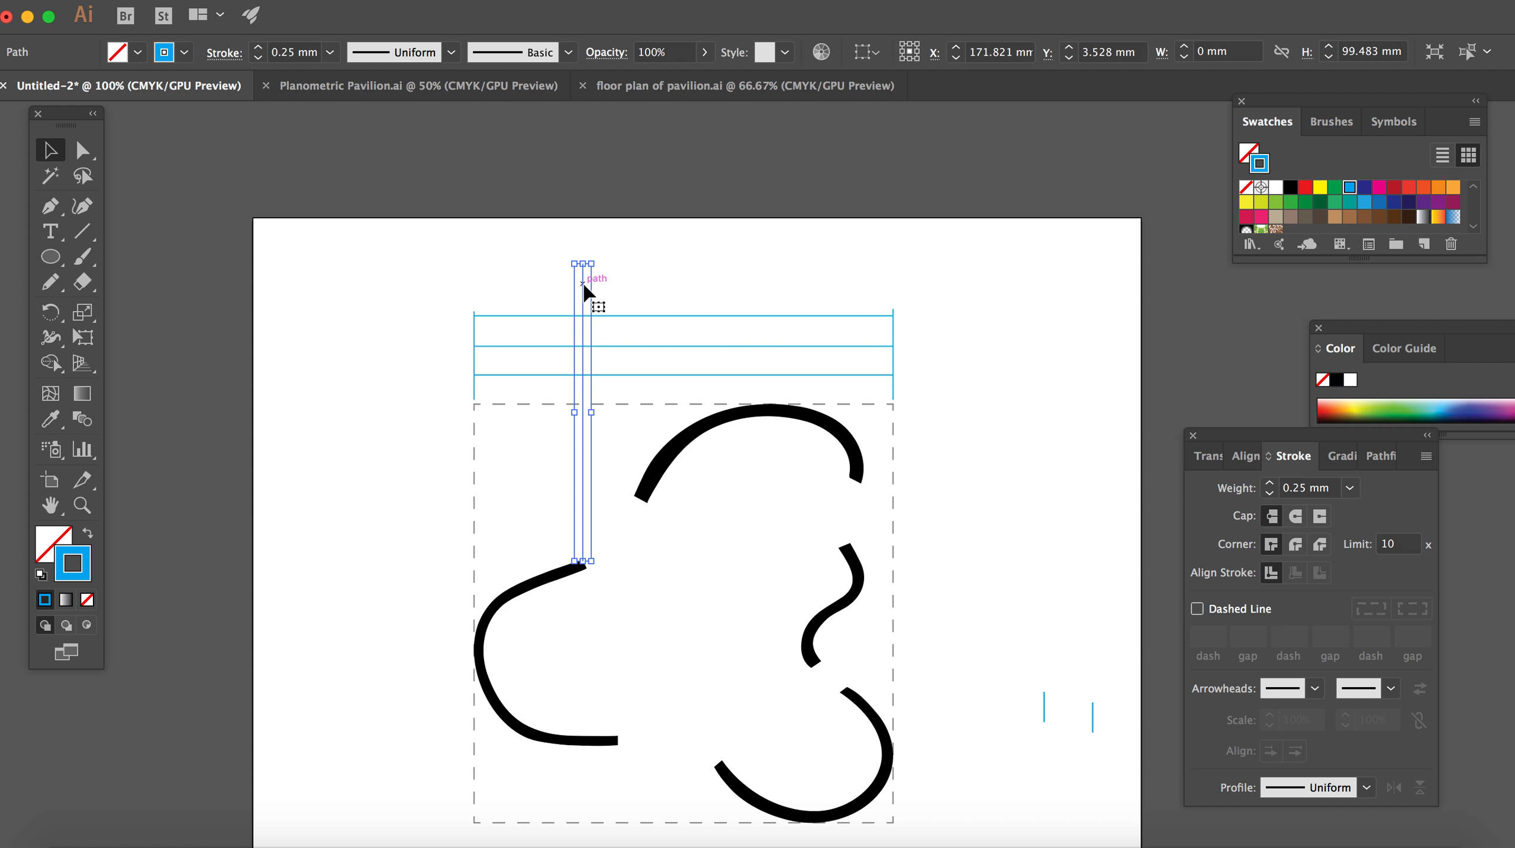
key("super+c")
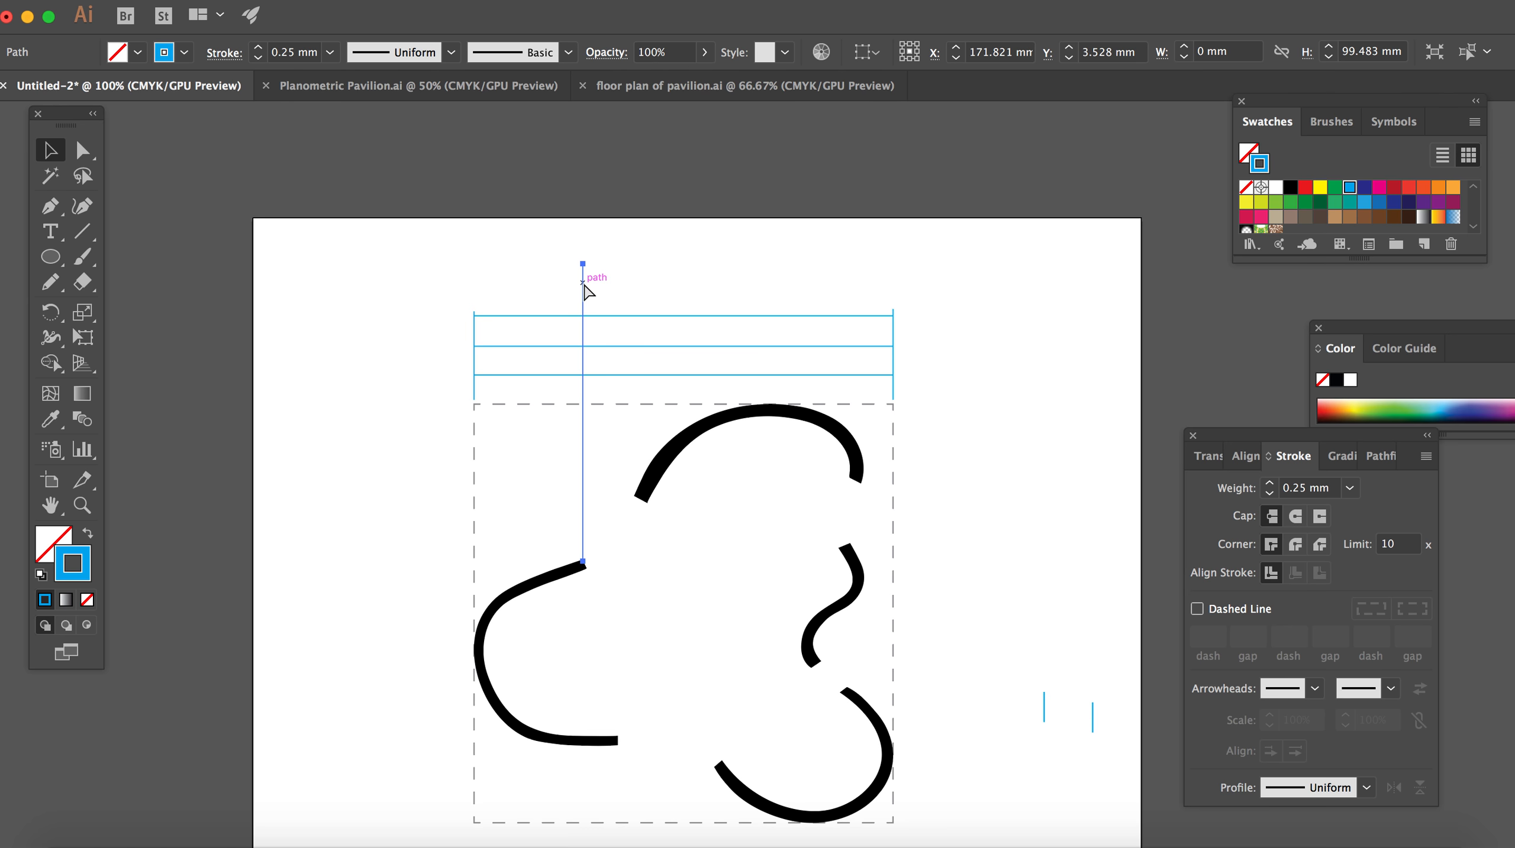
Step: Shorten the vertical line at both ends into a small tick crossing the lowest horizontal line, above the left wall's tip
key("super+equal")
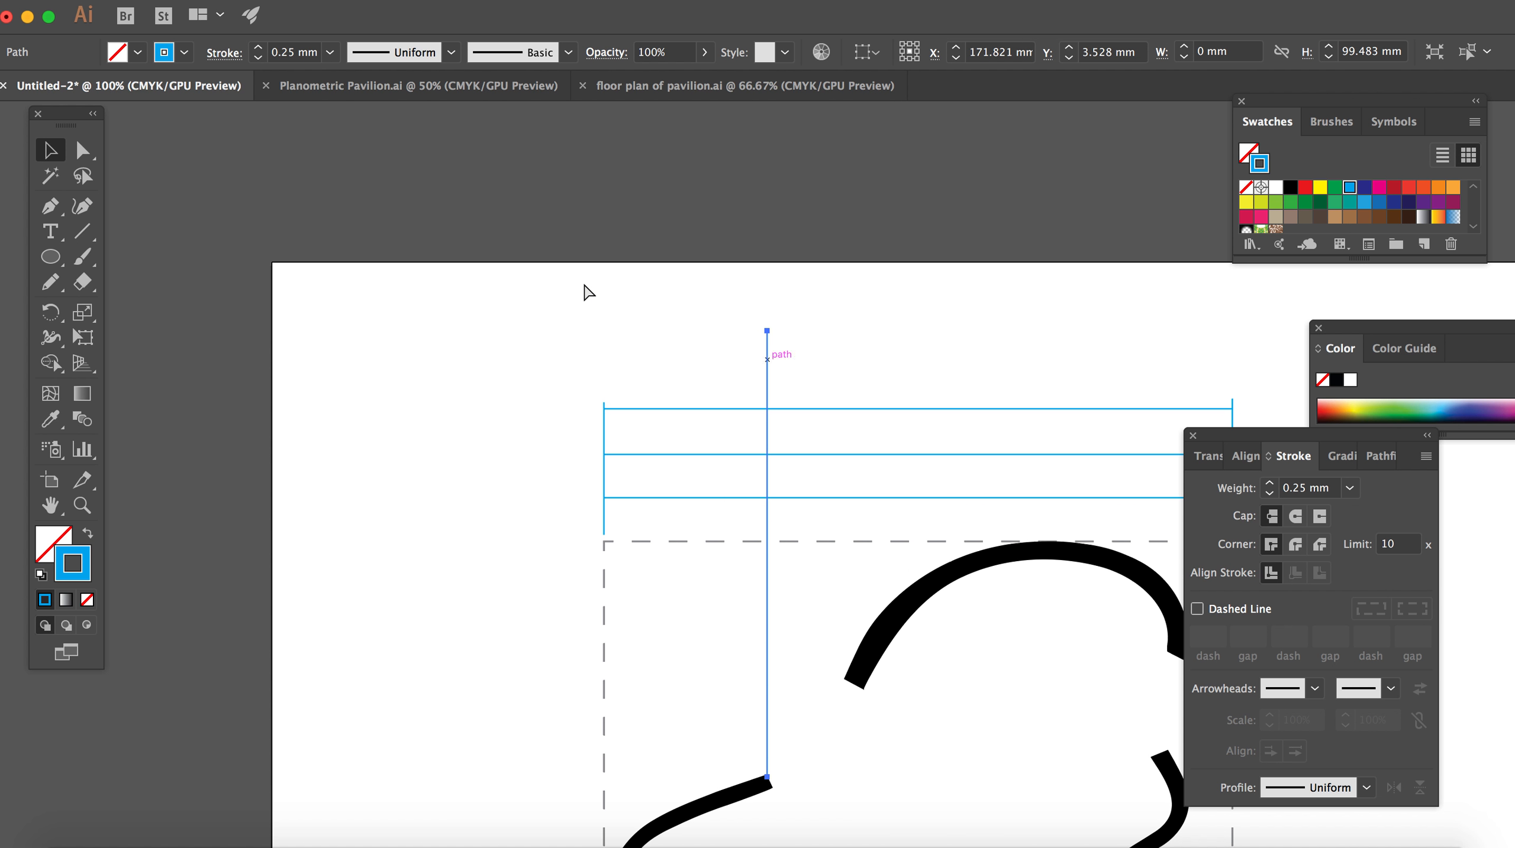
key("super+equal")
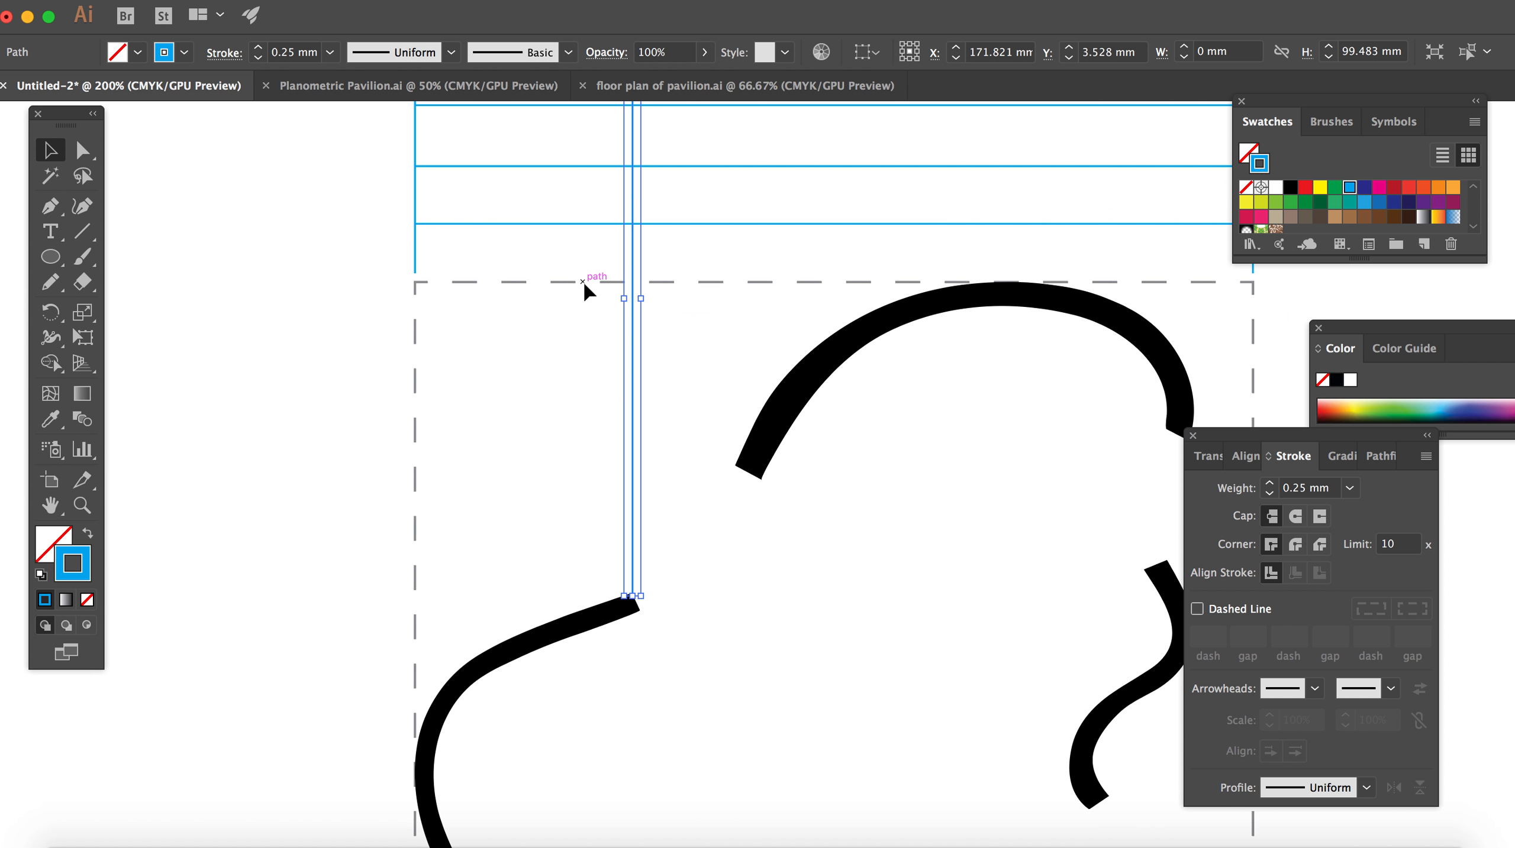
left_click_drag(618, 647, 620, 285)
scroll(620, 286, "up", 4)
left_click_drag(620, 167, 631, 384)
left_click(662, 422)
scroll(664, 423, "down", 1)
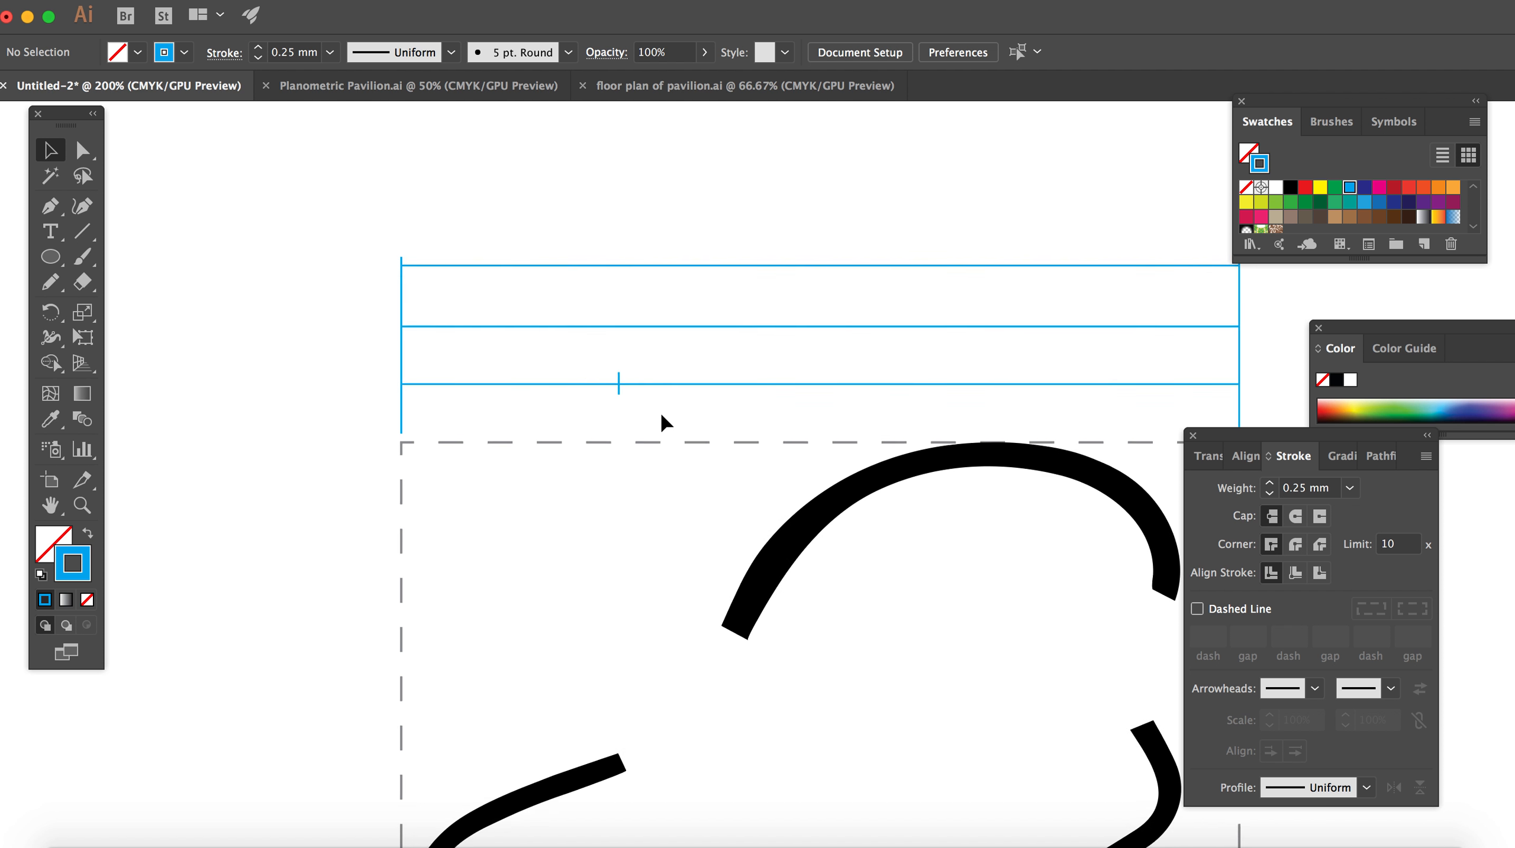
Step: Draw another vertical line with the Pen tool in the empty area left of the dashed square
scroll(664, 423, "down", 4)
scroll(663, 423, "right", 2)
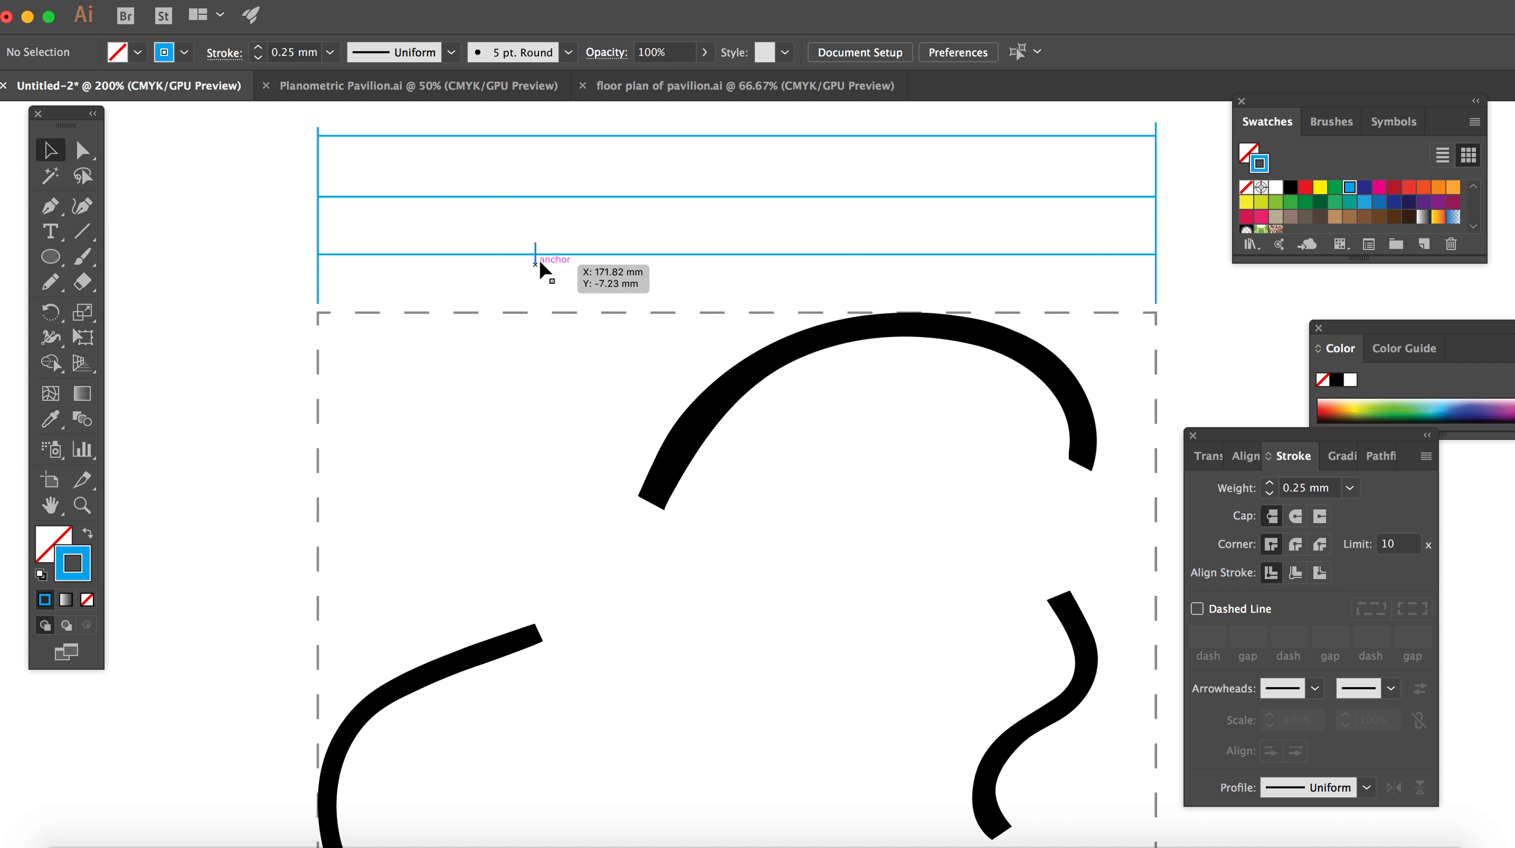
left_click_drag(57, 213, 122, 205)
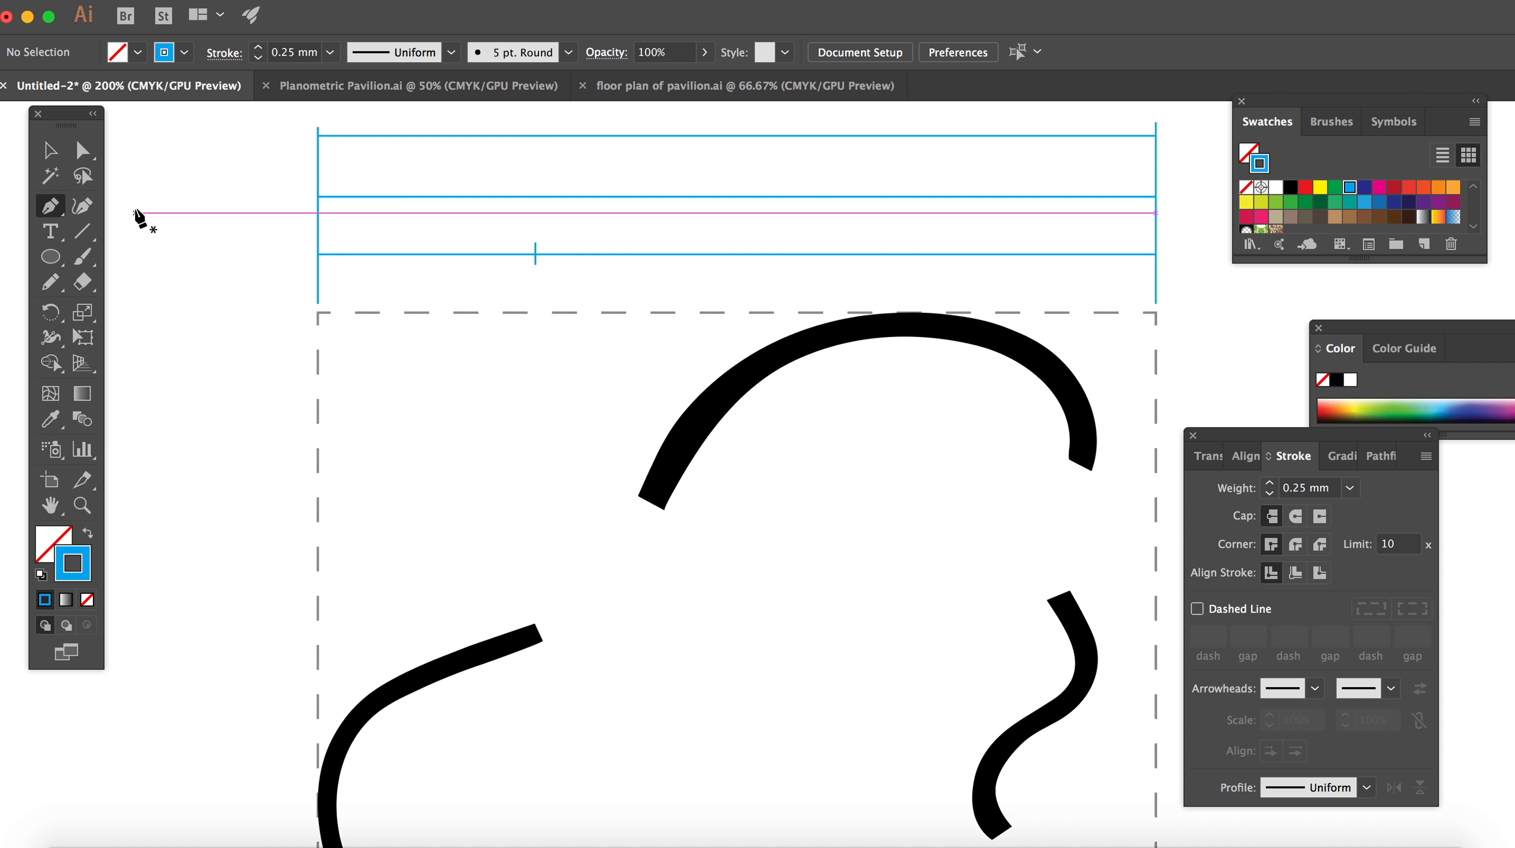
left_click(176, 215)
left_click(176, 681)
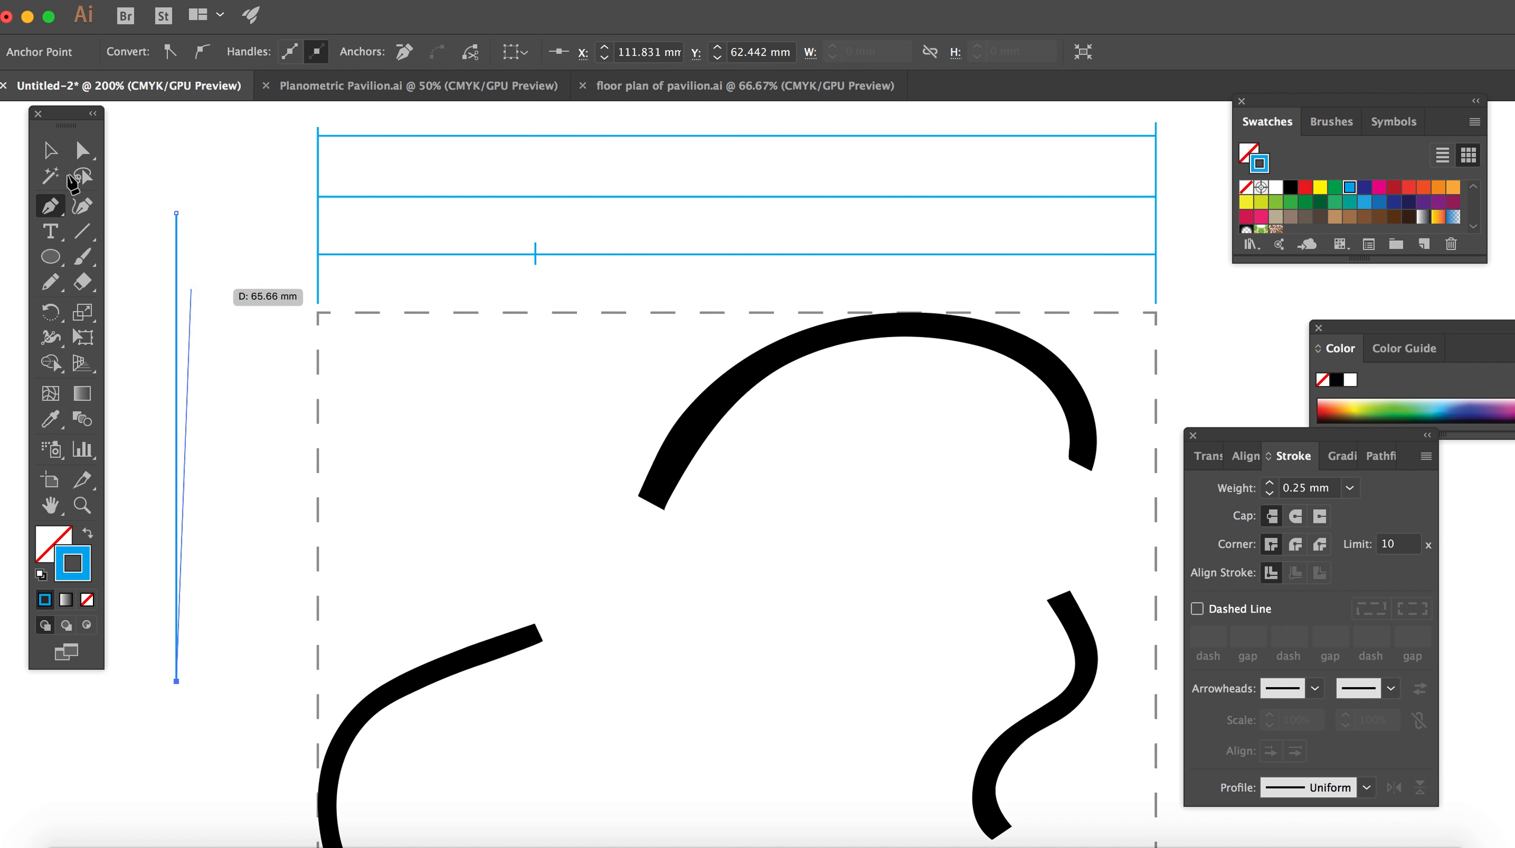
left_click(51, 153)
left_click(248, 301)
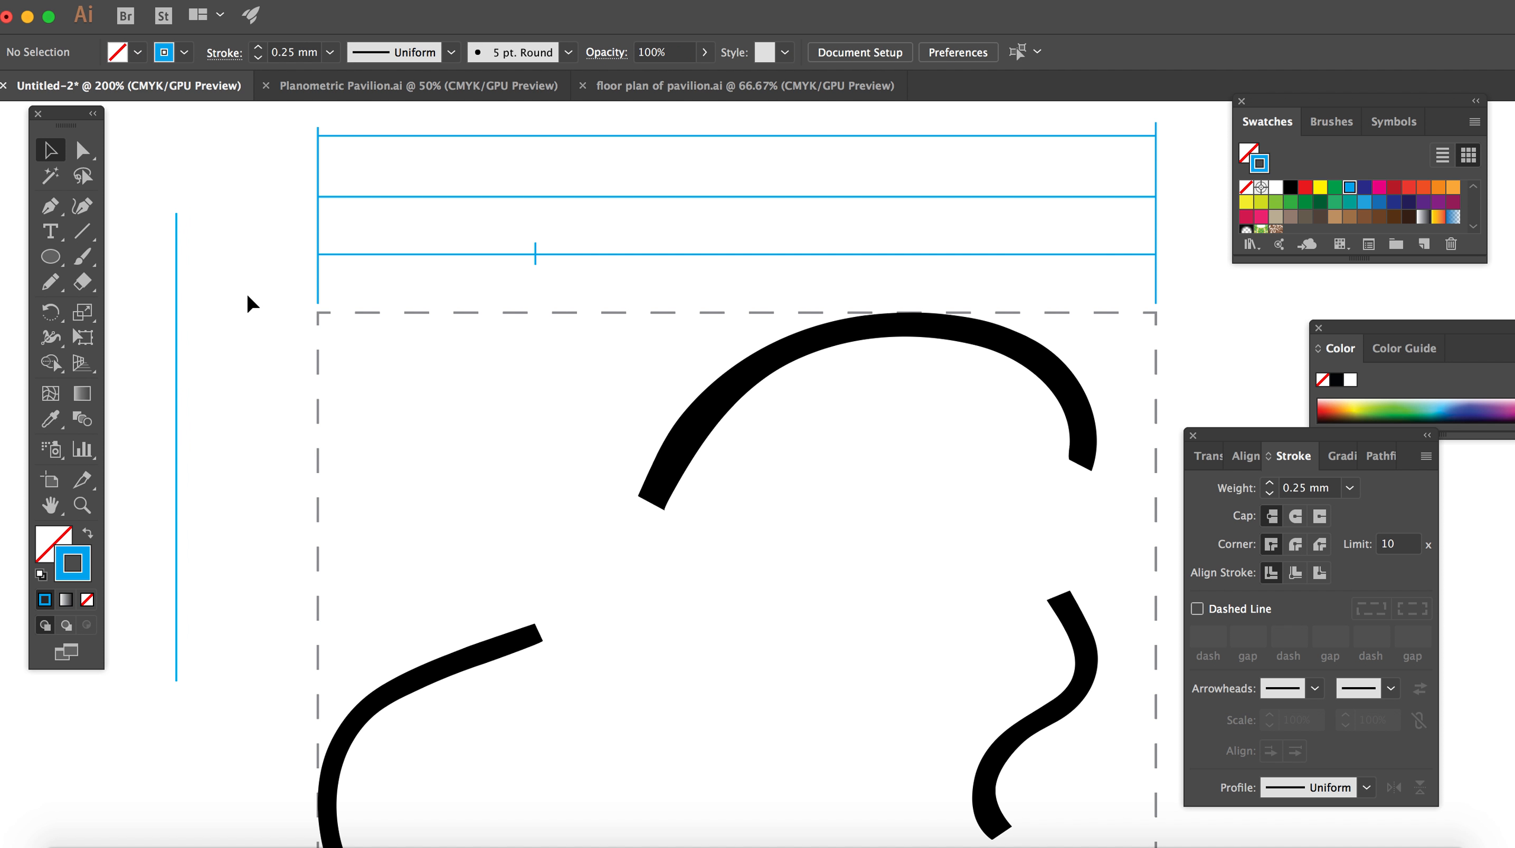
right_click(176, 326)
left_click(246, 254)
right_click(247, 259)
left_click(228, 173)
right_click(177, 326)
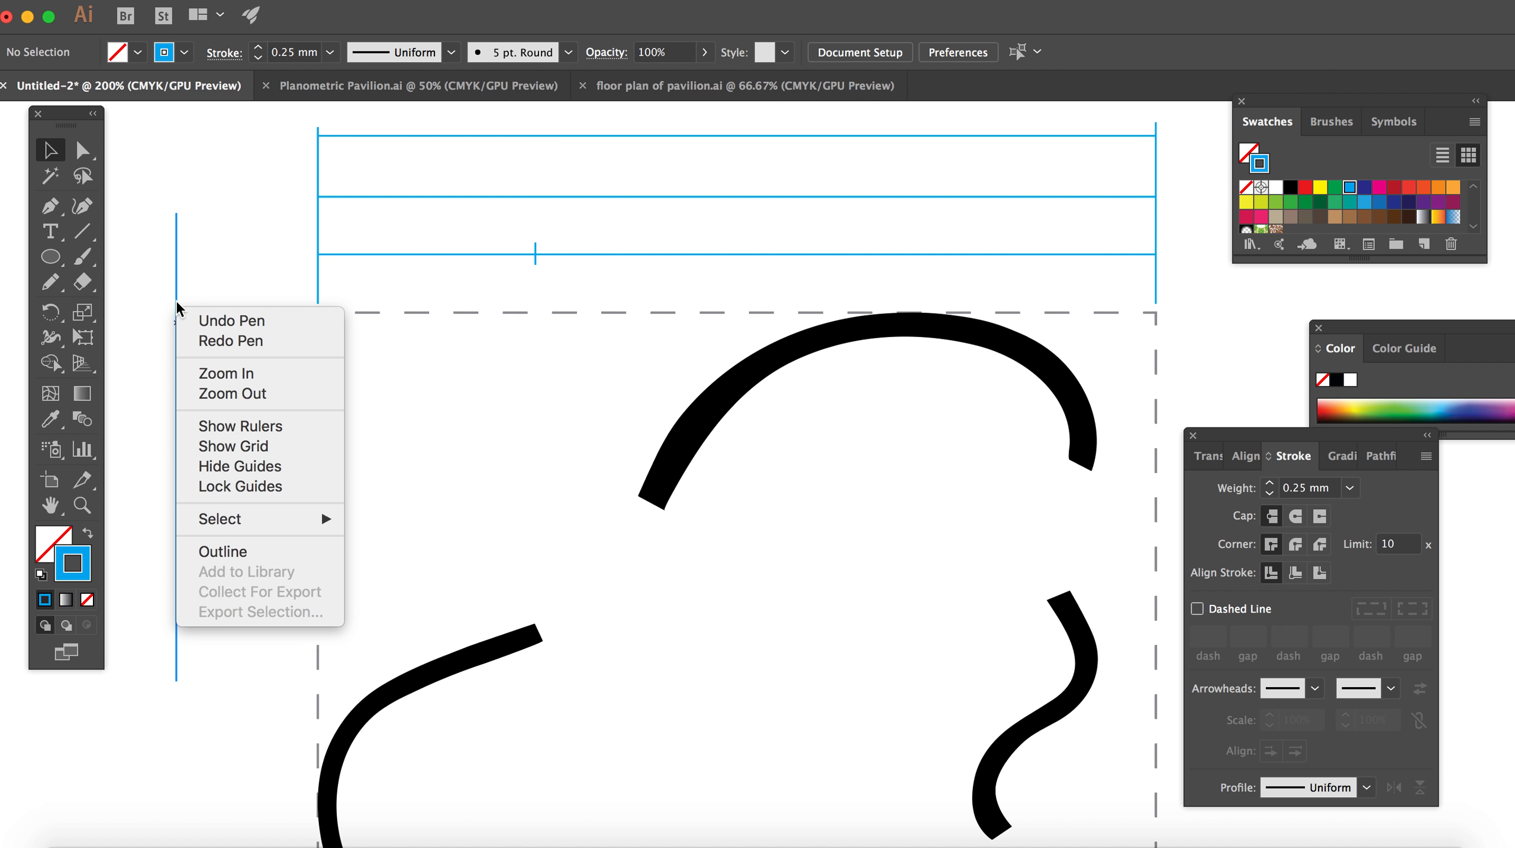
Step: Move the vertical line to the left end of the upper wall curve and shorten both ends into a tick crossing the lowest horizontal line
left_click(175, 300)
left_click_drag(176, 306, 638, 168)
left_click_drag(638, 546, 653, 274)
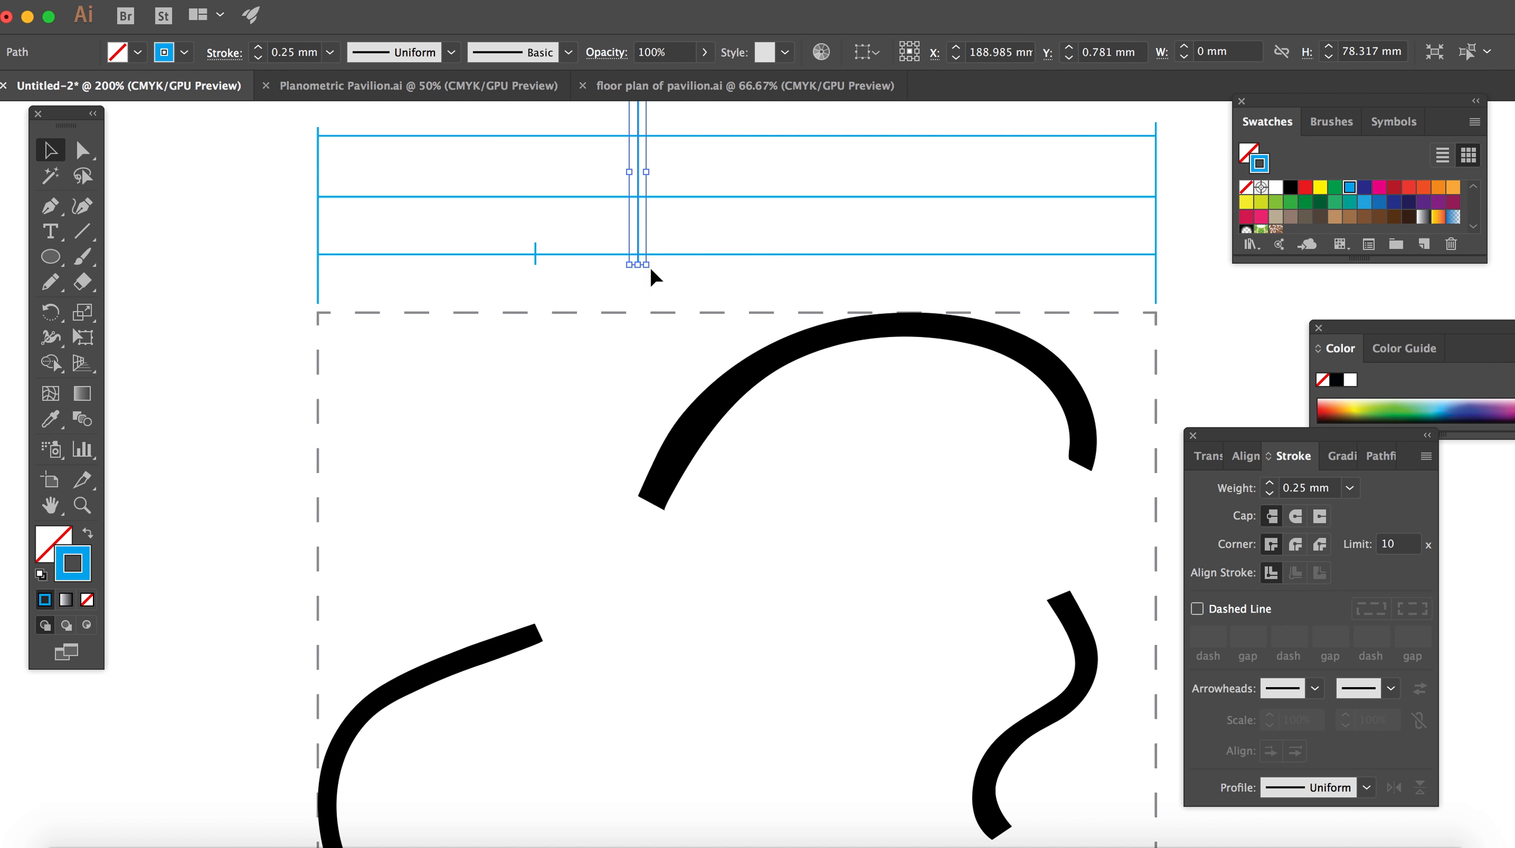
scroll(642, 149, "up", 5)
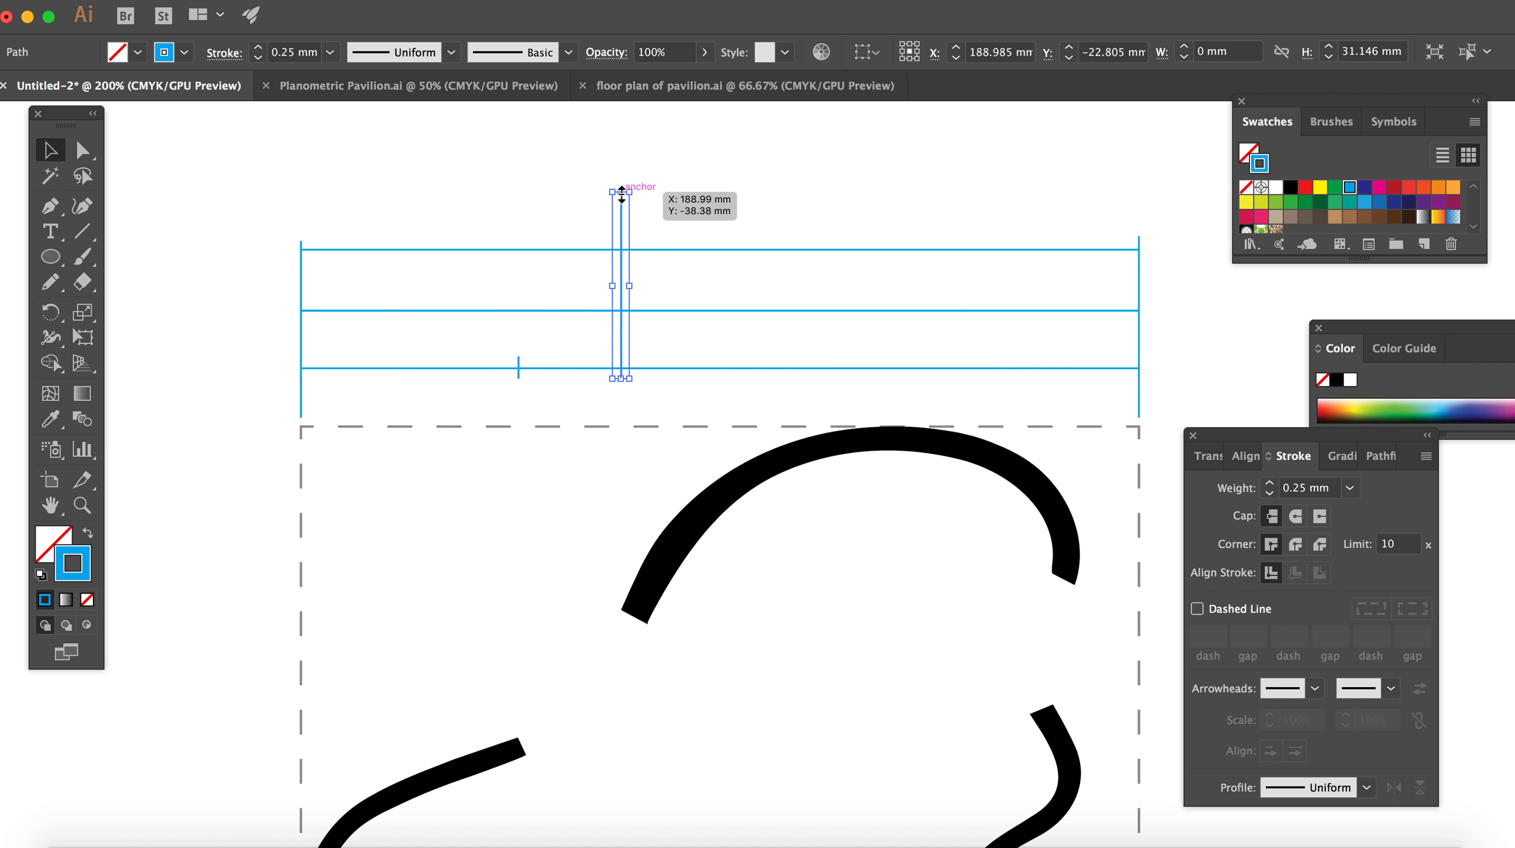
left_click_drag(620, 192, 630, 364)
left_click(703, 204)
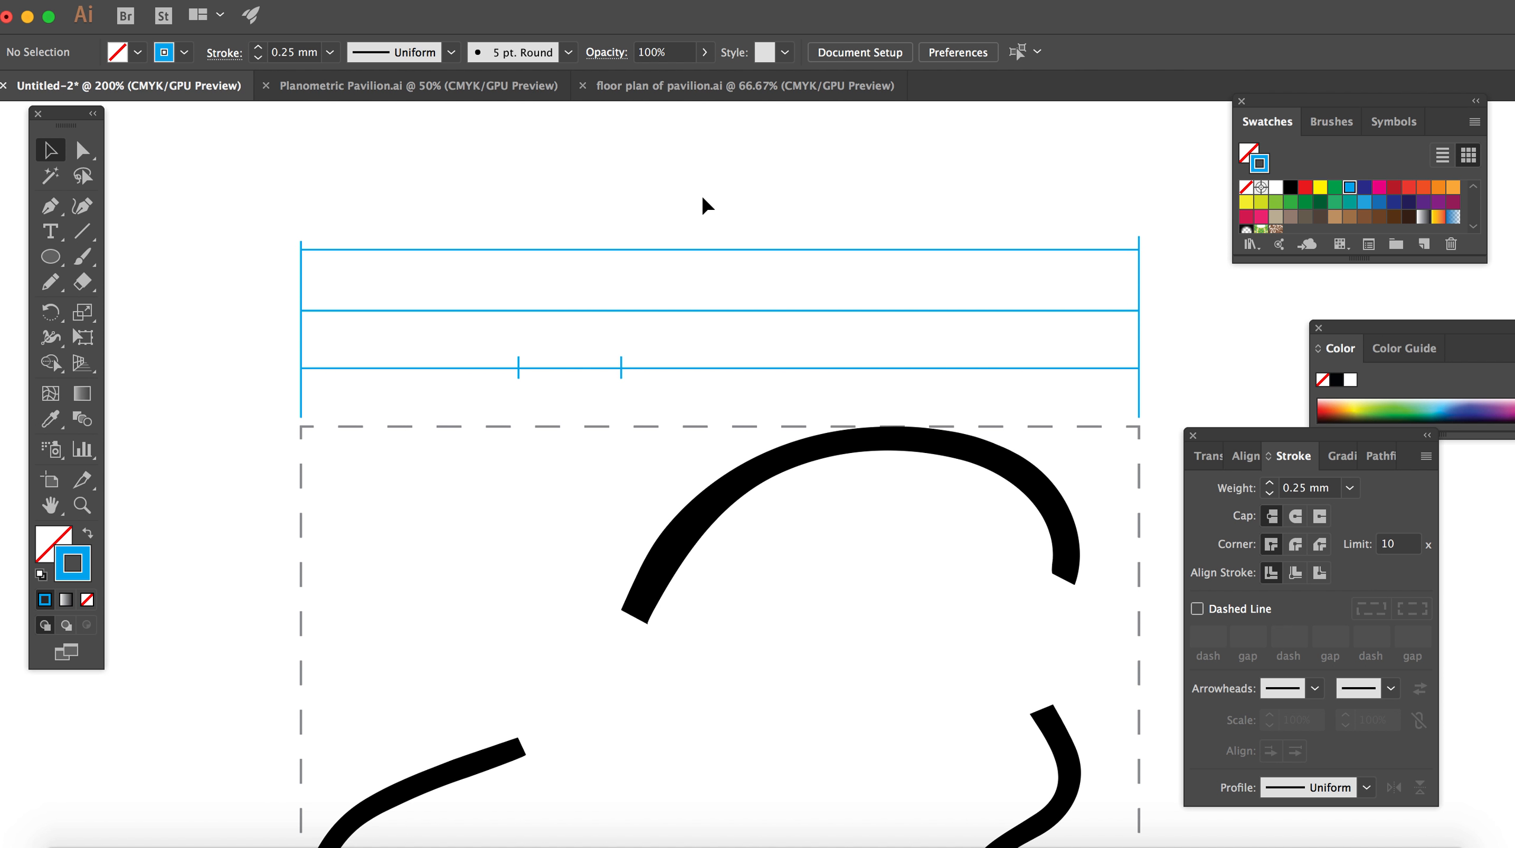
Step: Draw one more vertical line with the Pen tool in the empty area left of the dashed square and deselect it
scroll(703, 205, "right", 2)
scroll(703, 205, "down", 1)
left_click(51, 206)
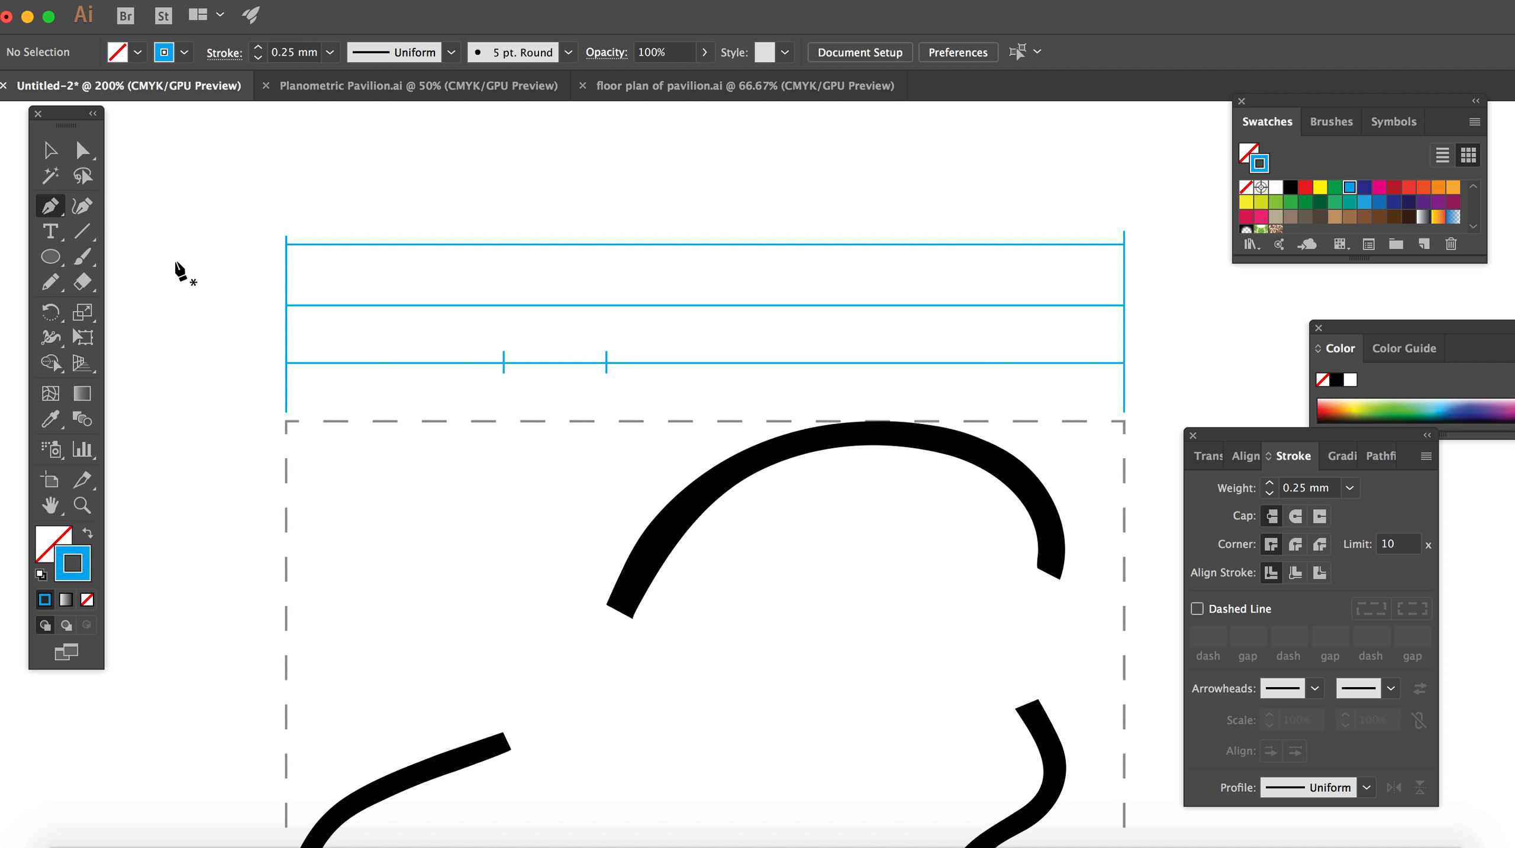
right_click(178, 271)
left_click_drag(52, 208, 157, 212)
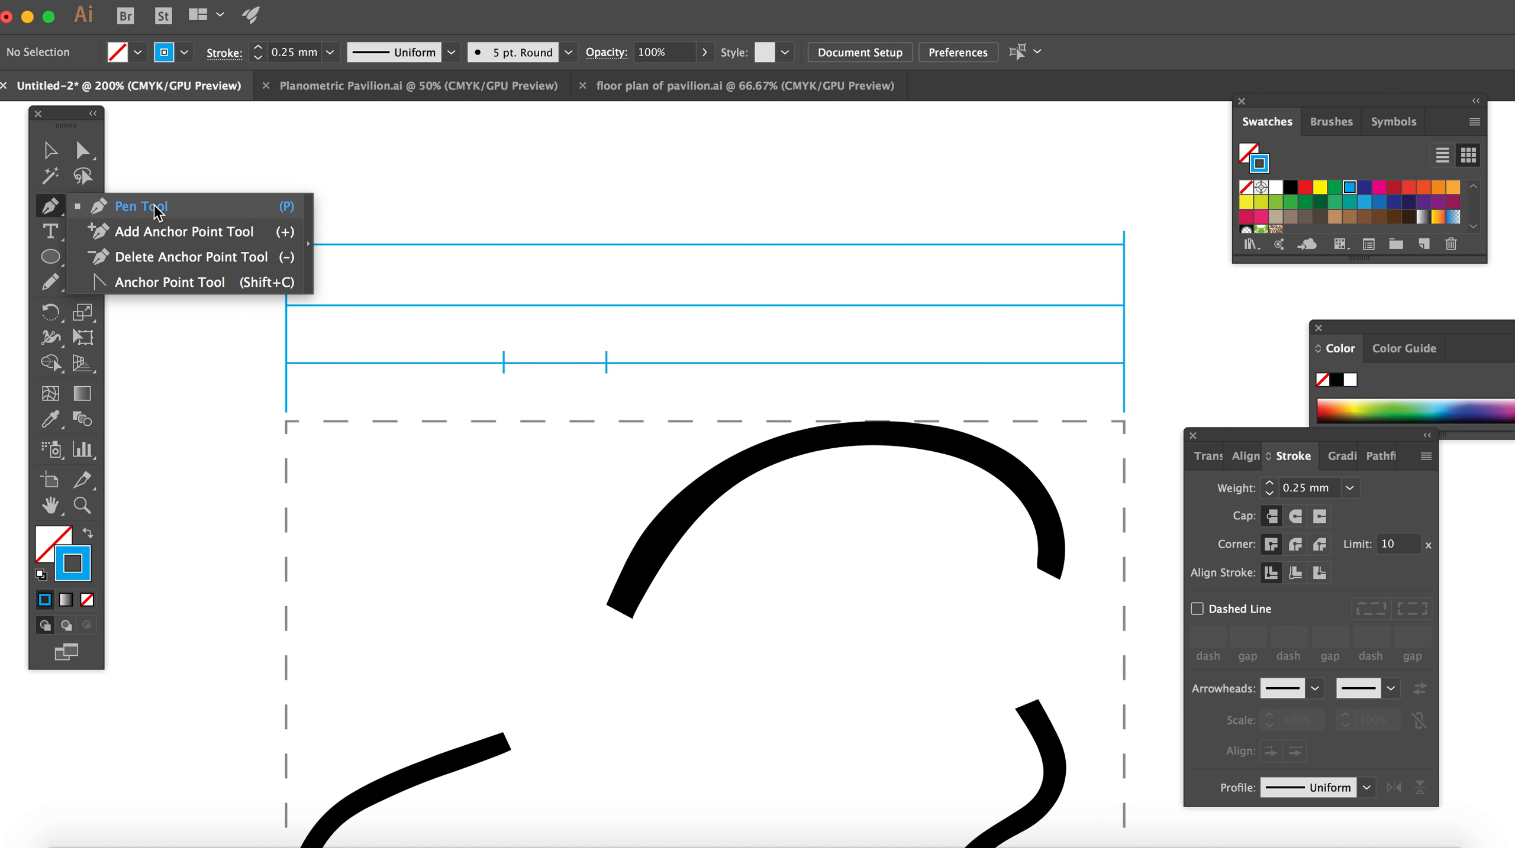
left_click(158, 225)
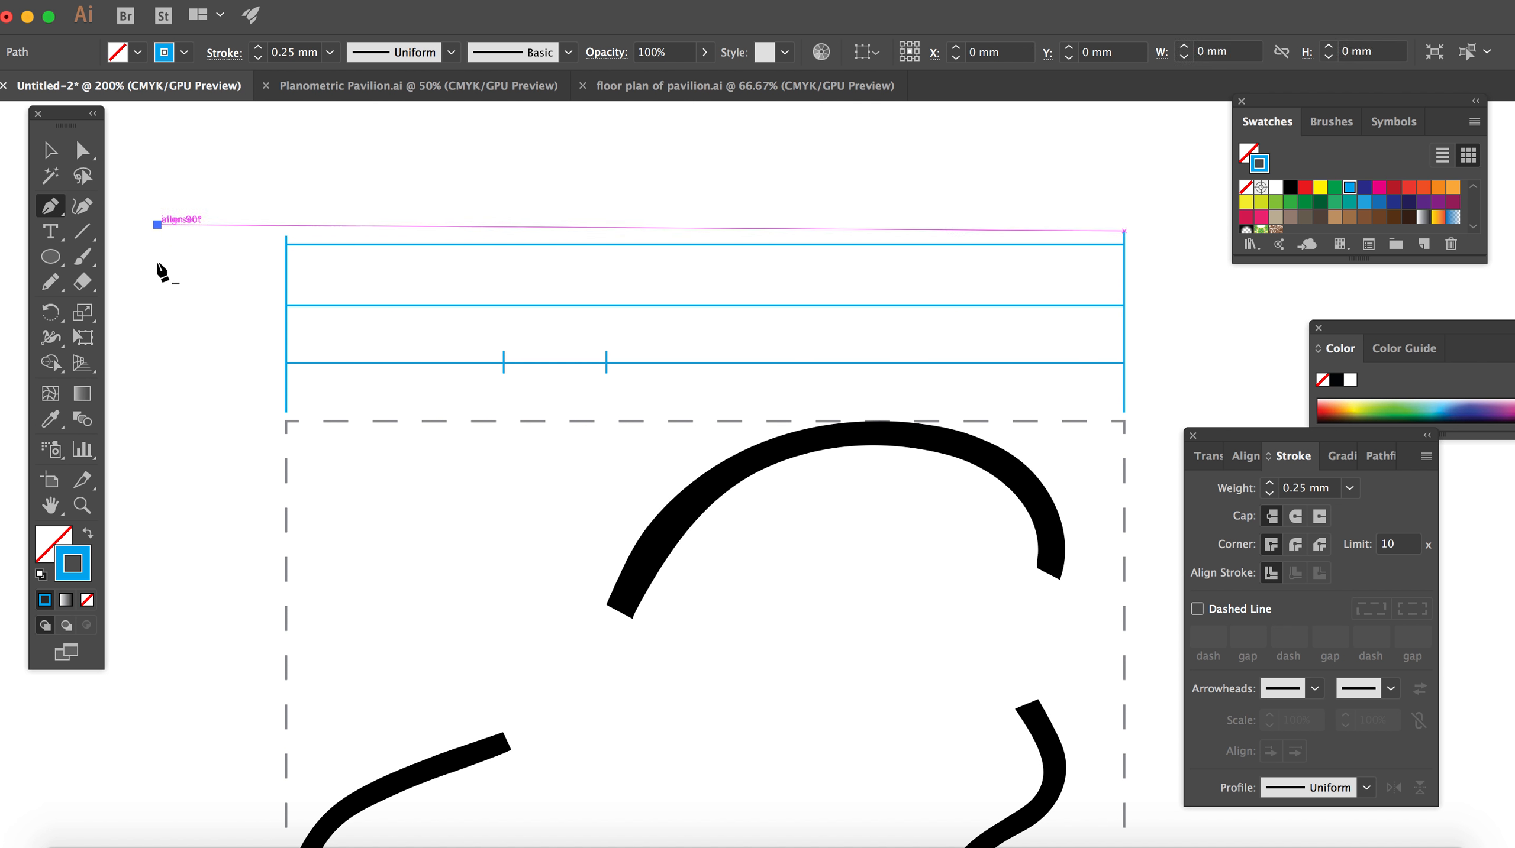
left_click(157, 545)
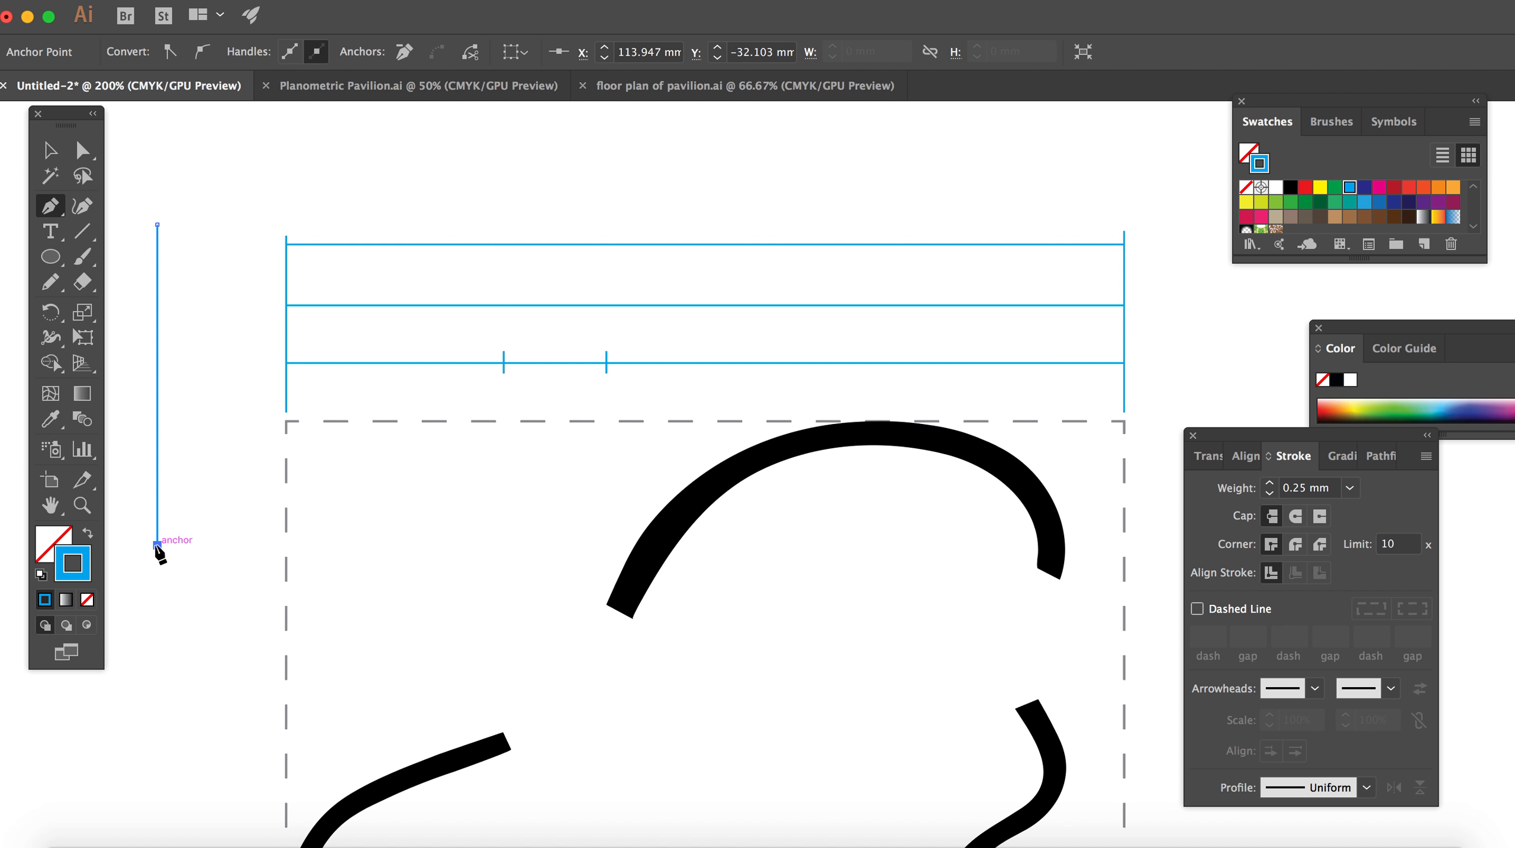
left_click(50, 153)
left_click(182, 284)
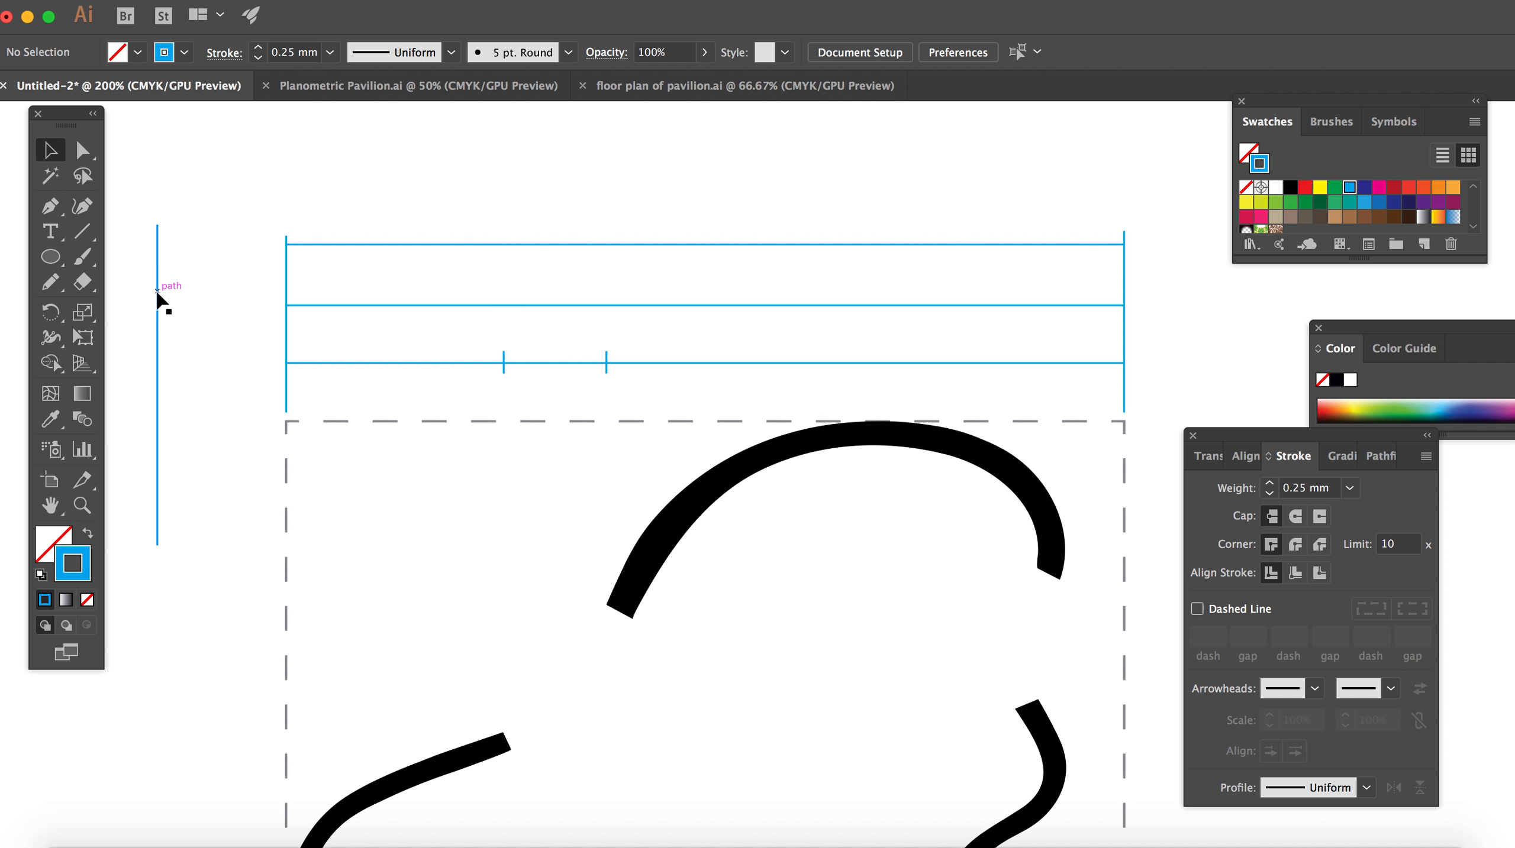
Step: Align the new vertical line with the upper wall's right edge and trim both ends into a tick on the lowest horizontal line
left_click_drag(157, 292, 1066, 327)
left_click_drag(1065, 260, 1076, 348)
left_click_drag(1065, 581, 1067, 375)
left_click(1200, 333)
Step: Duplicate the tick above the upper wall's left end, rotate the copy 45°, and turn it into a diagonal slash rising to the right
left_click(607, 362)
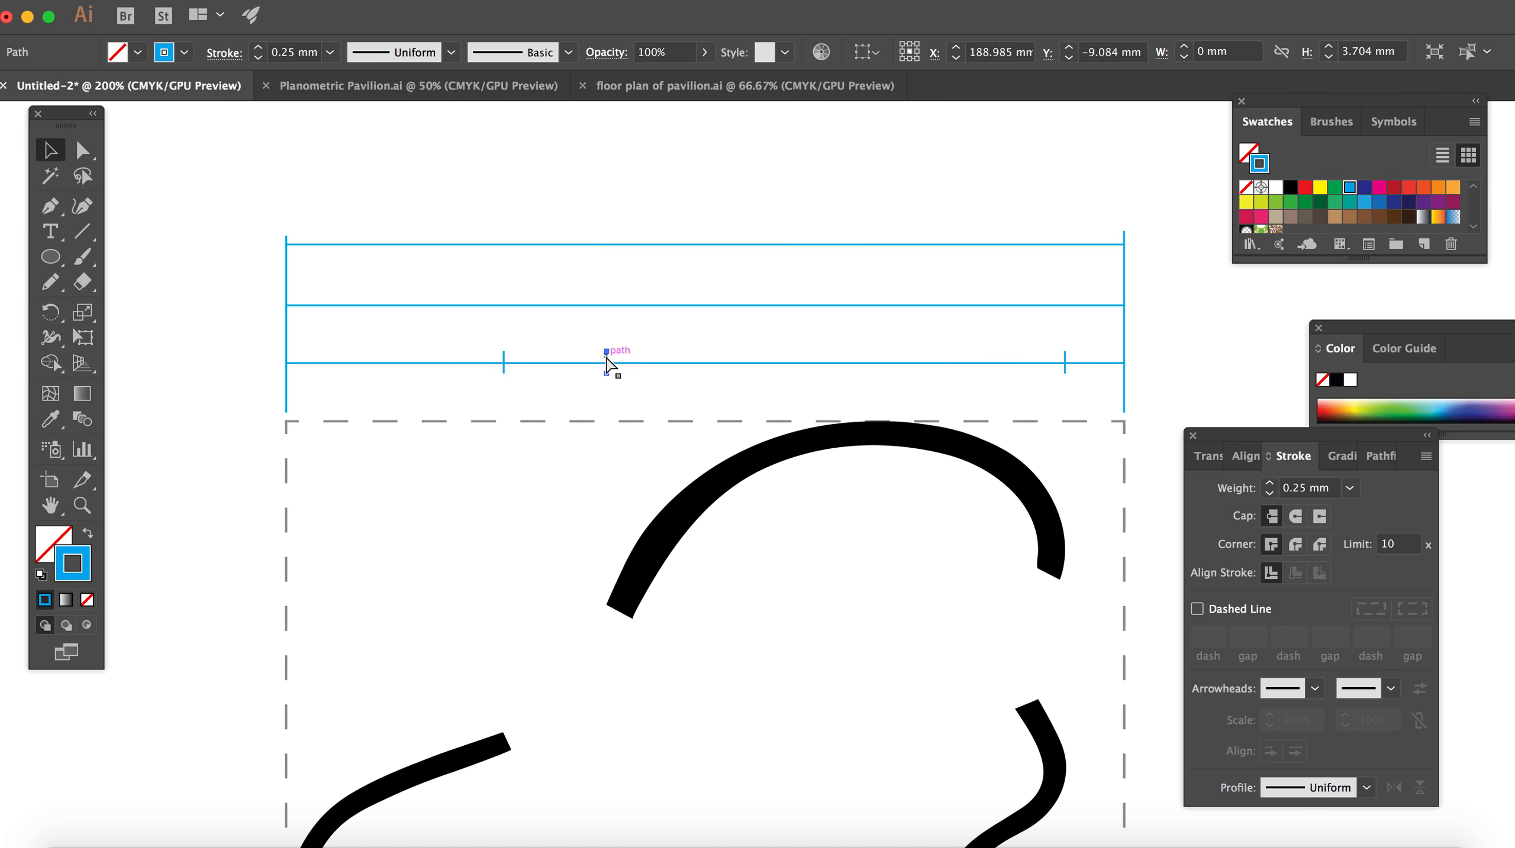
key("super+c")
key("super+v")
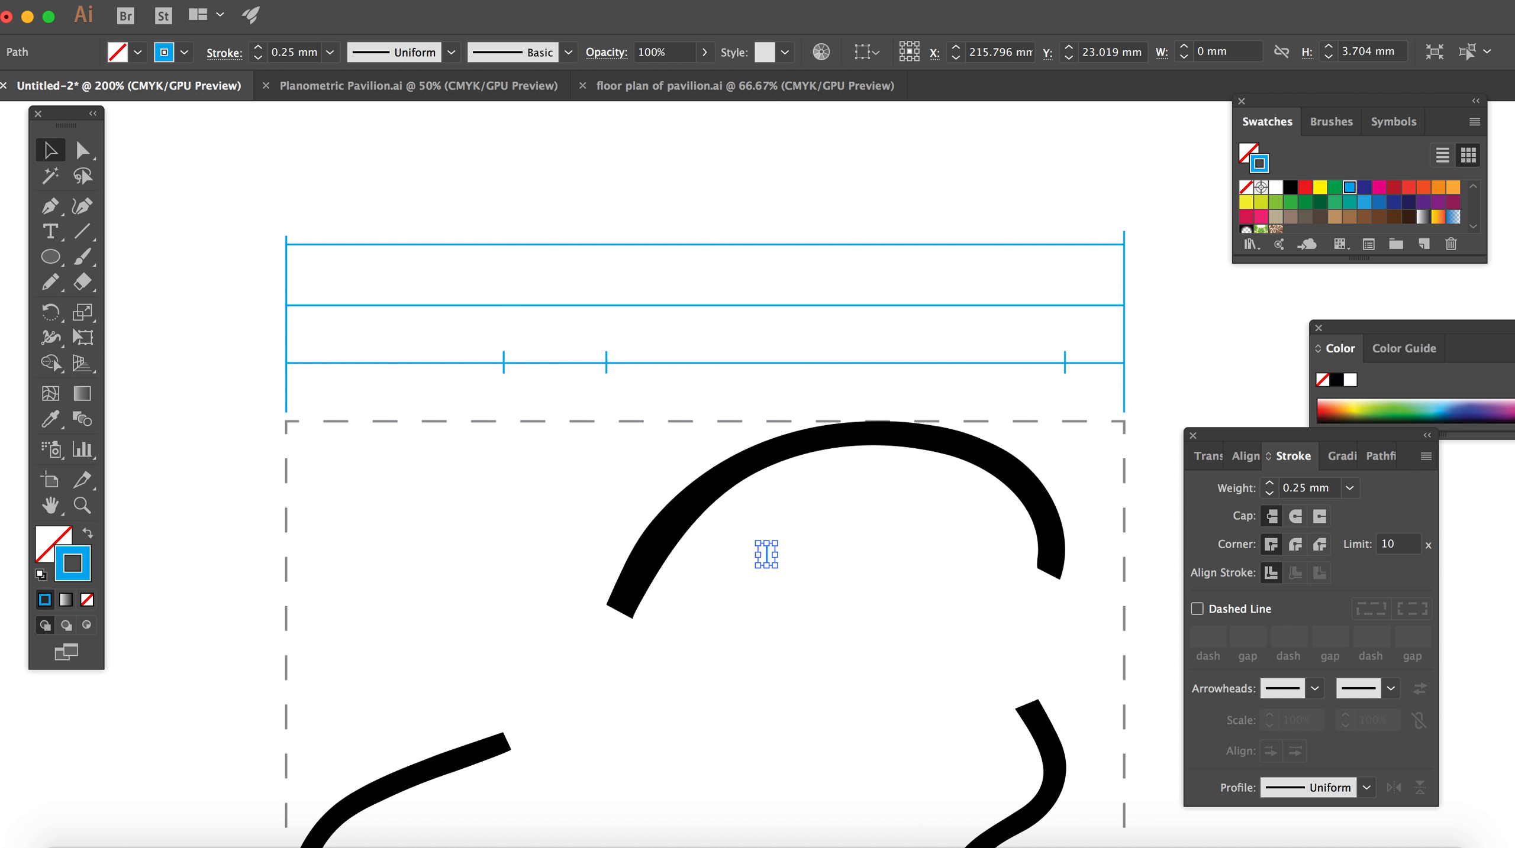
left_click(280, 0)
mouse_move(416, 10)
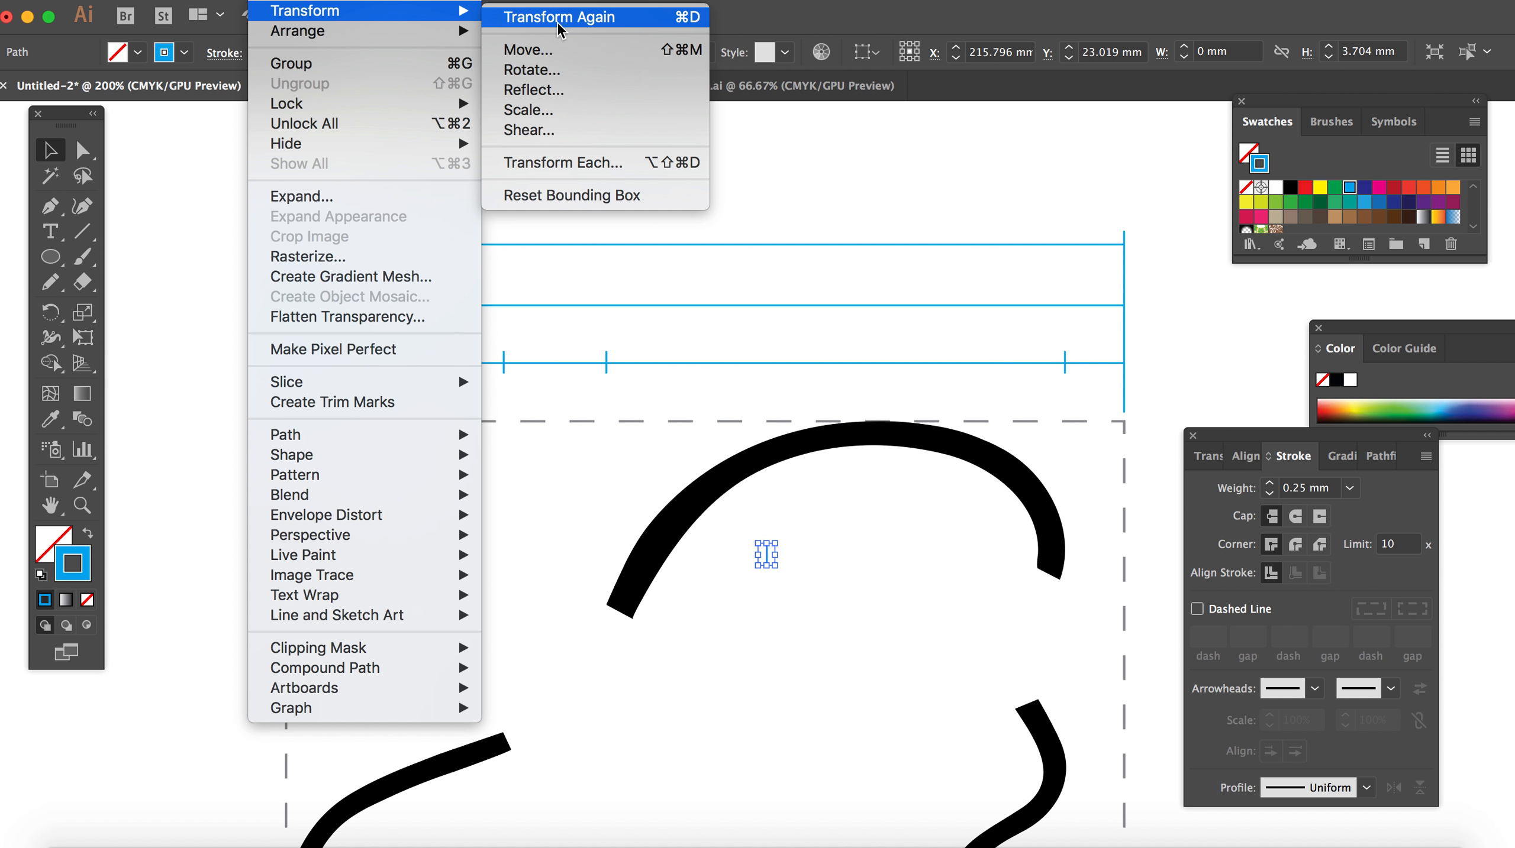
left_click(557, 72)
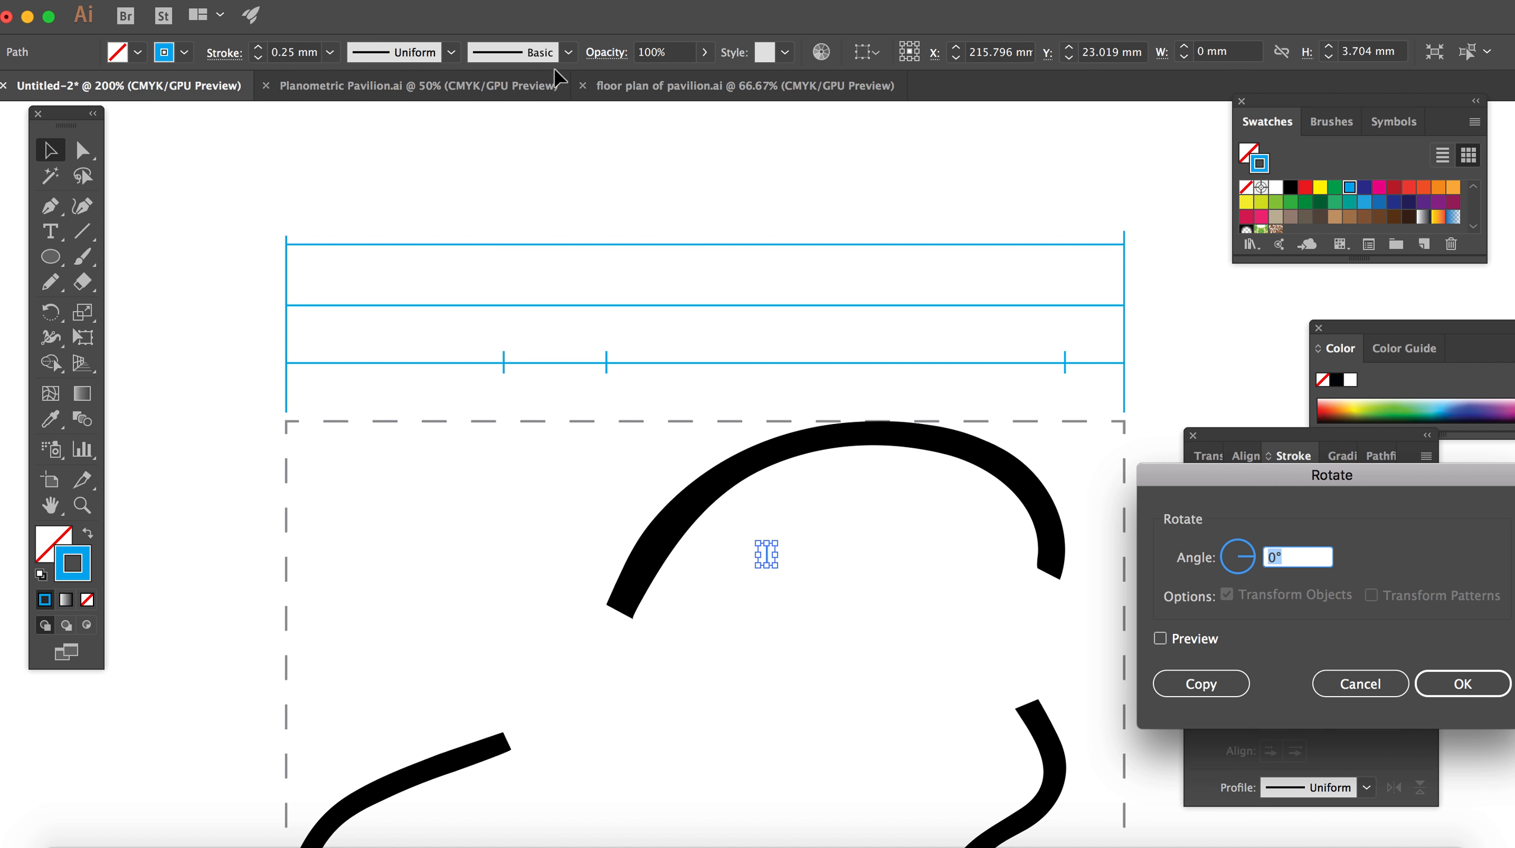
type("45")
key("Return")
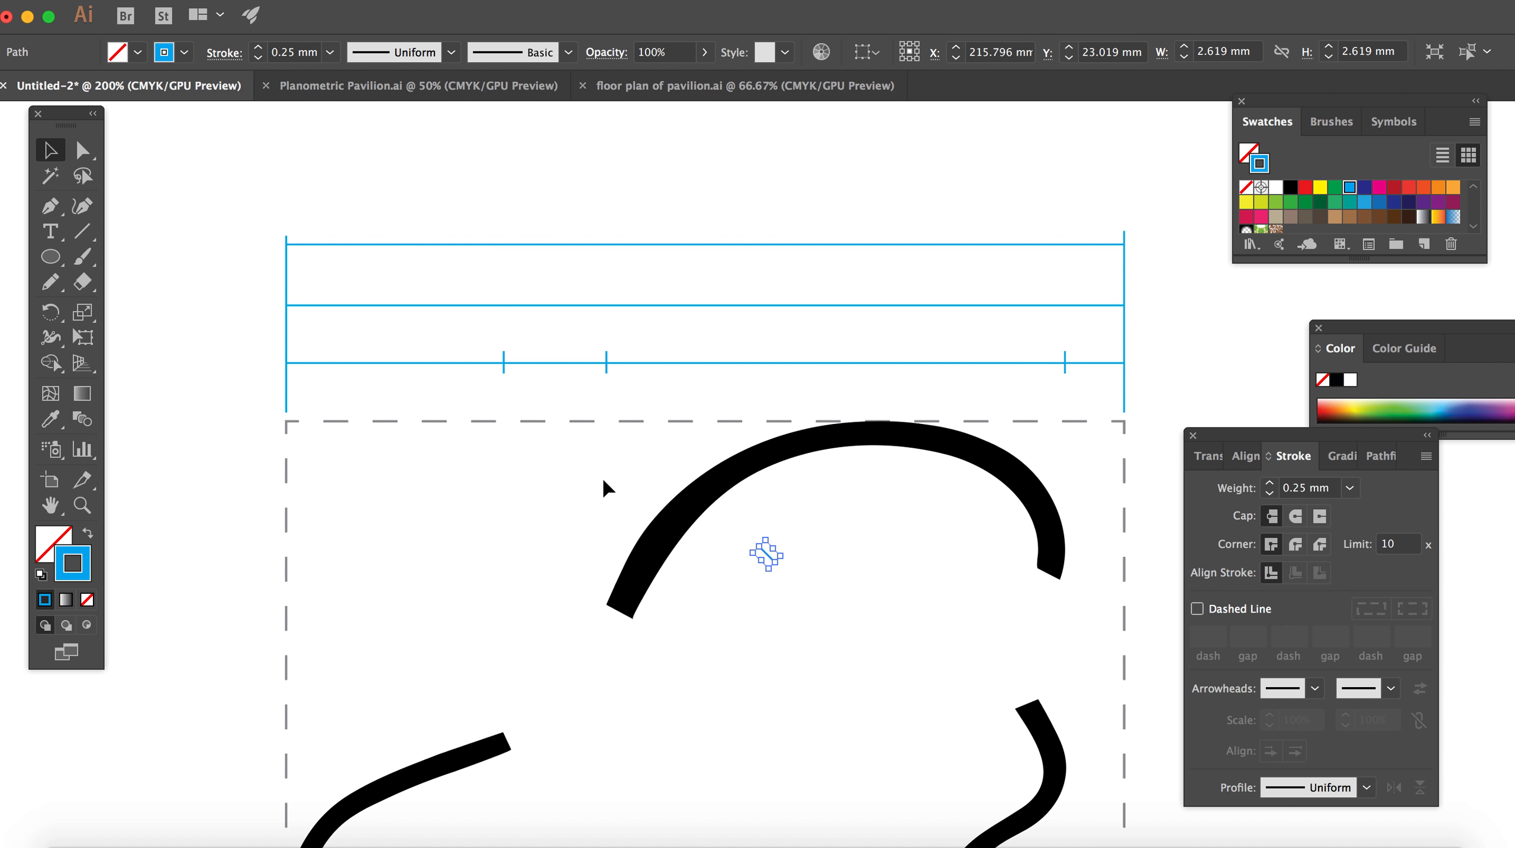
left_click_drag(769, 564, 772, 573)
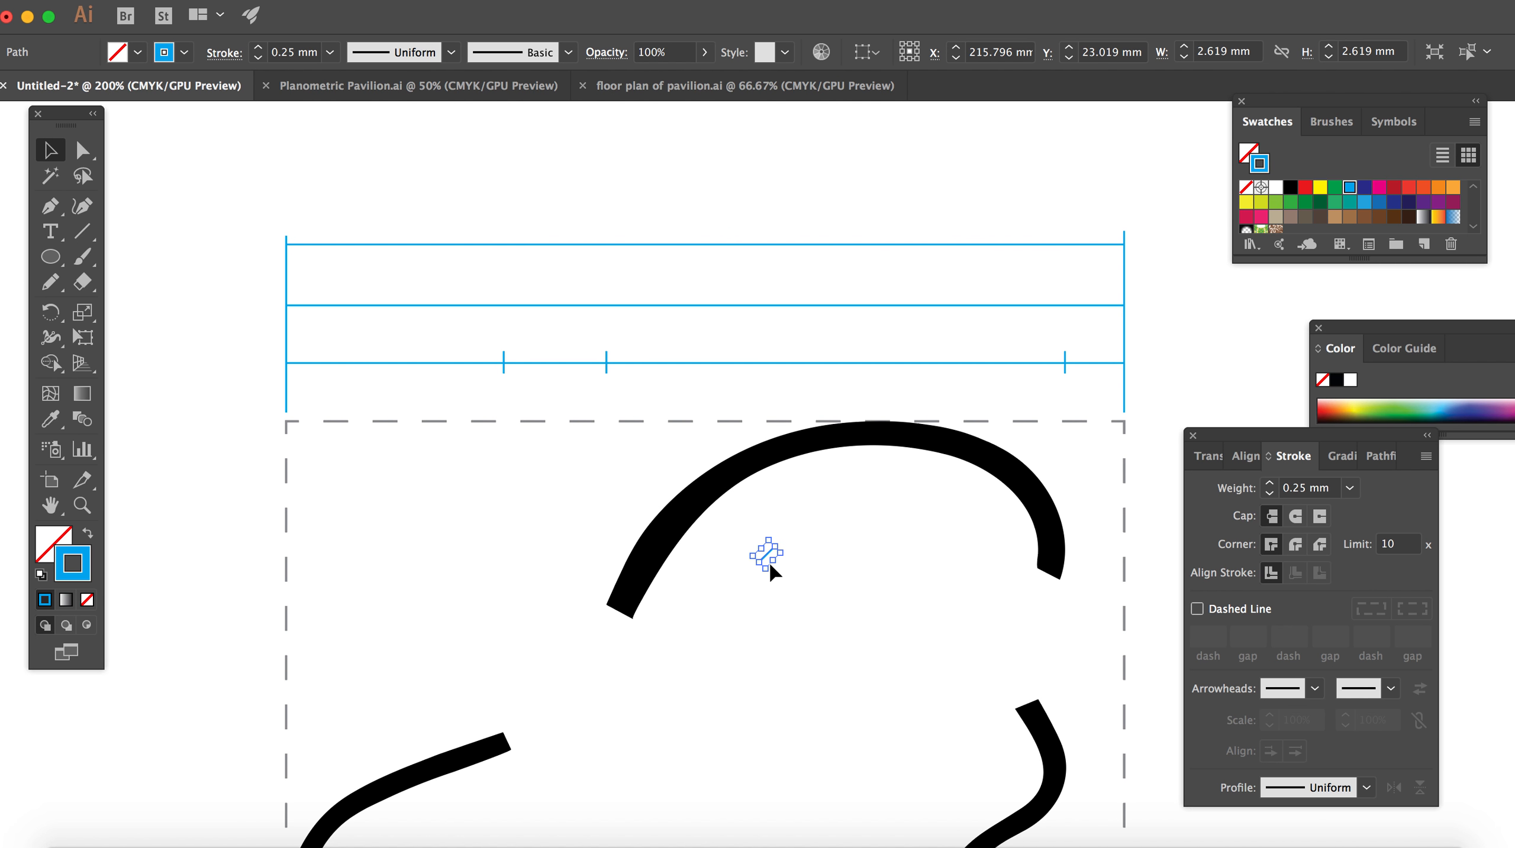
left_click(853, 585)
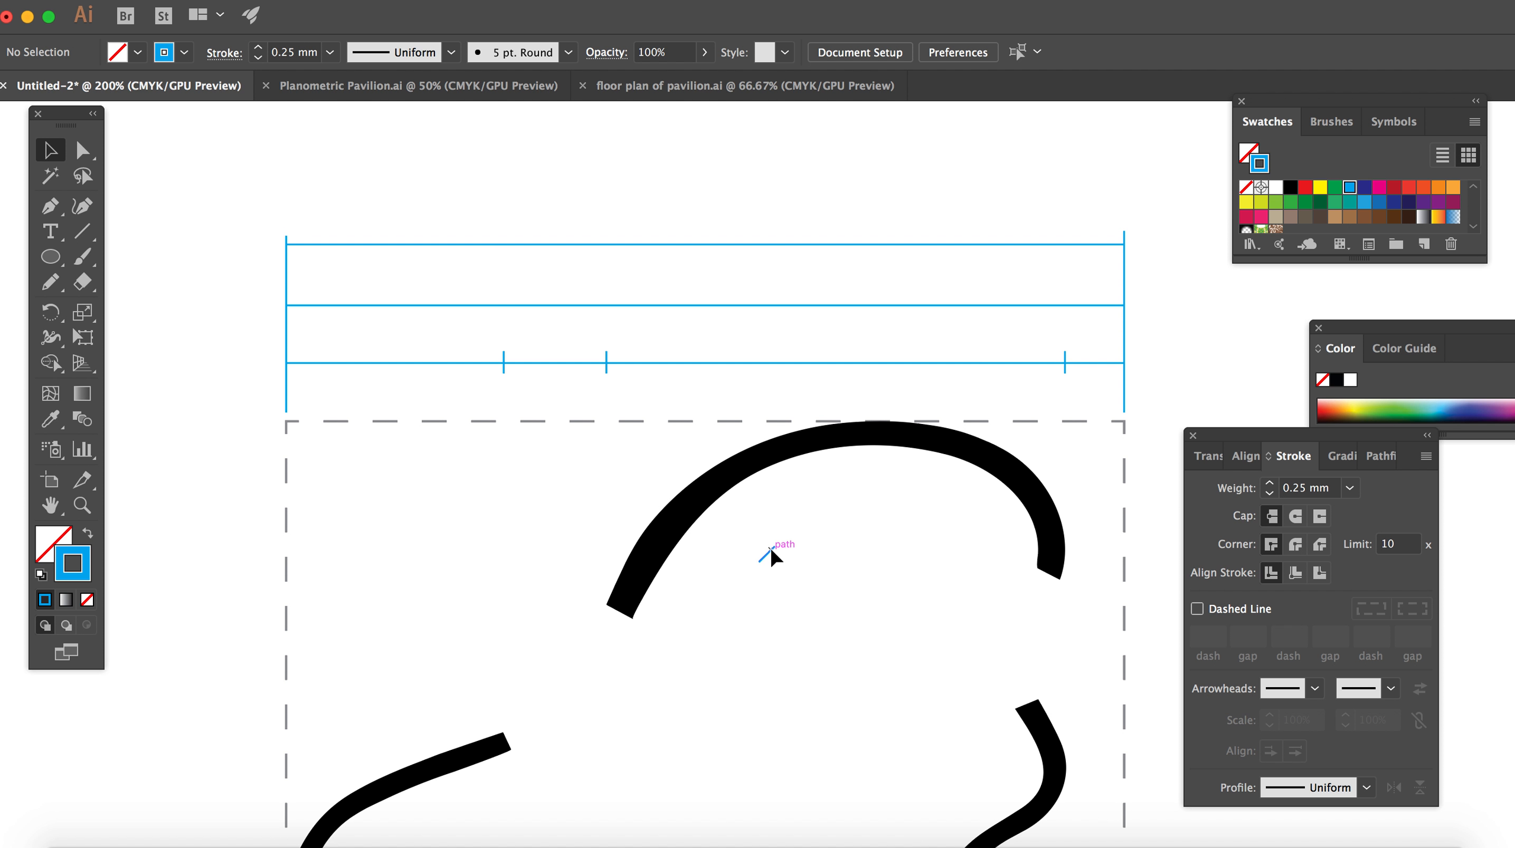
Step: Centre the diagonal slash where the lowest horizontal line meets the left vertical line, then copy and paste it
left_click_drag(771, 554, 297, 359)
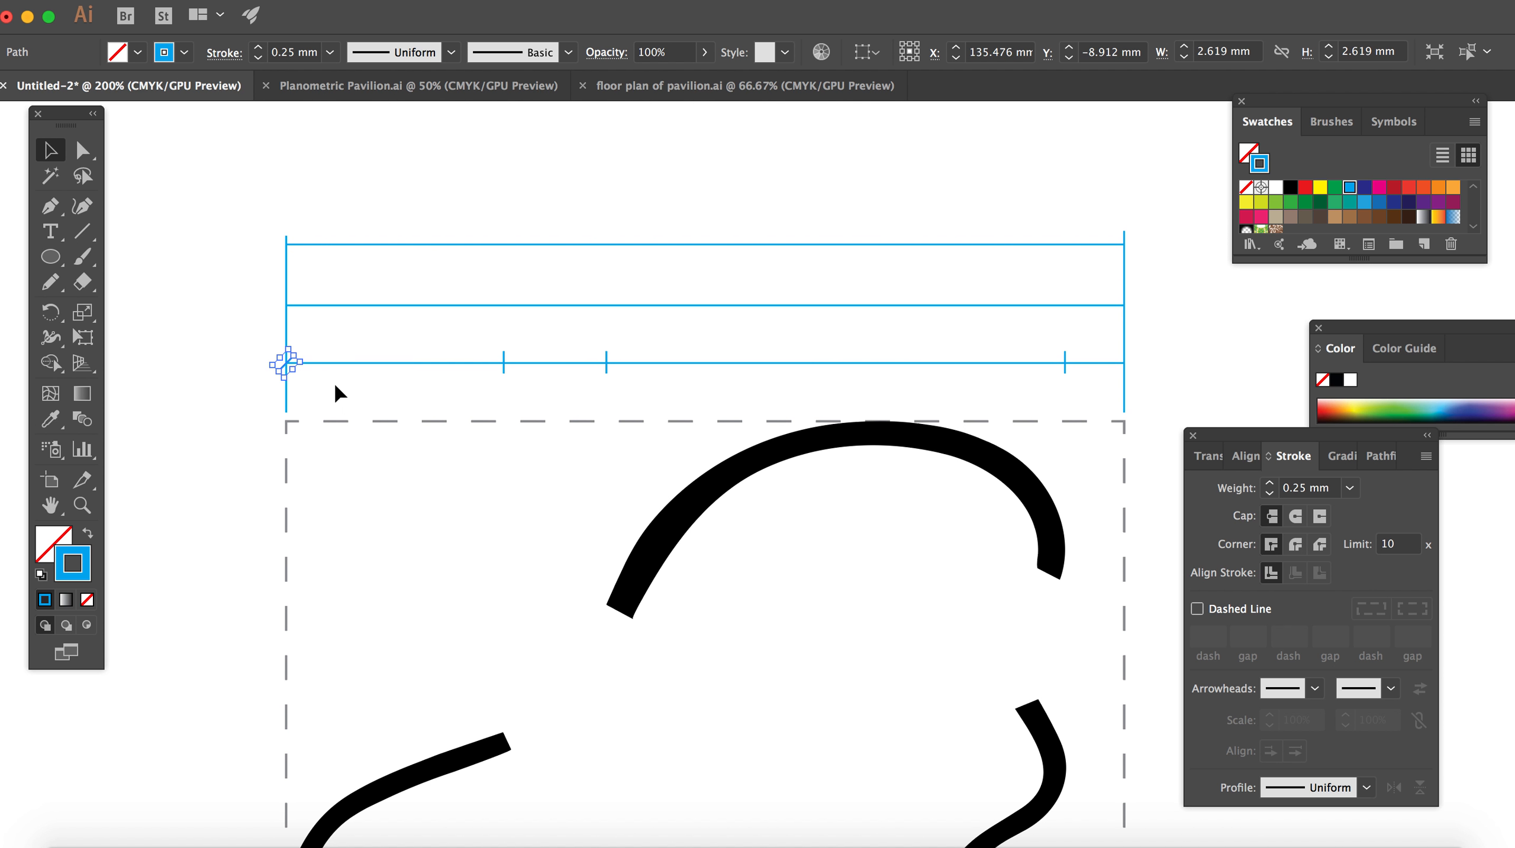
left_click(338, 392)
left_click(280, 370)
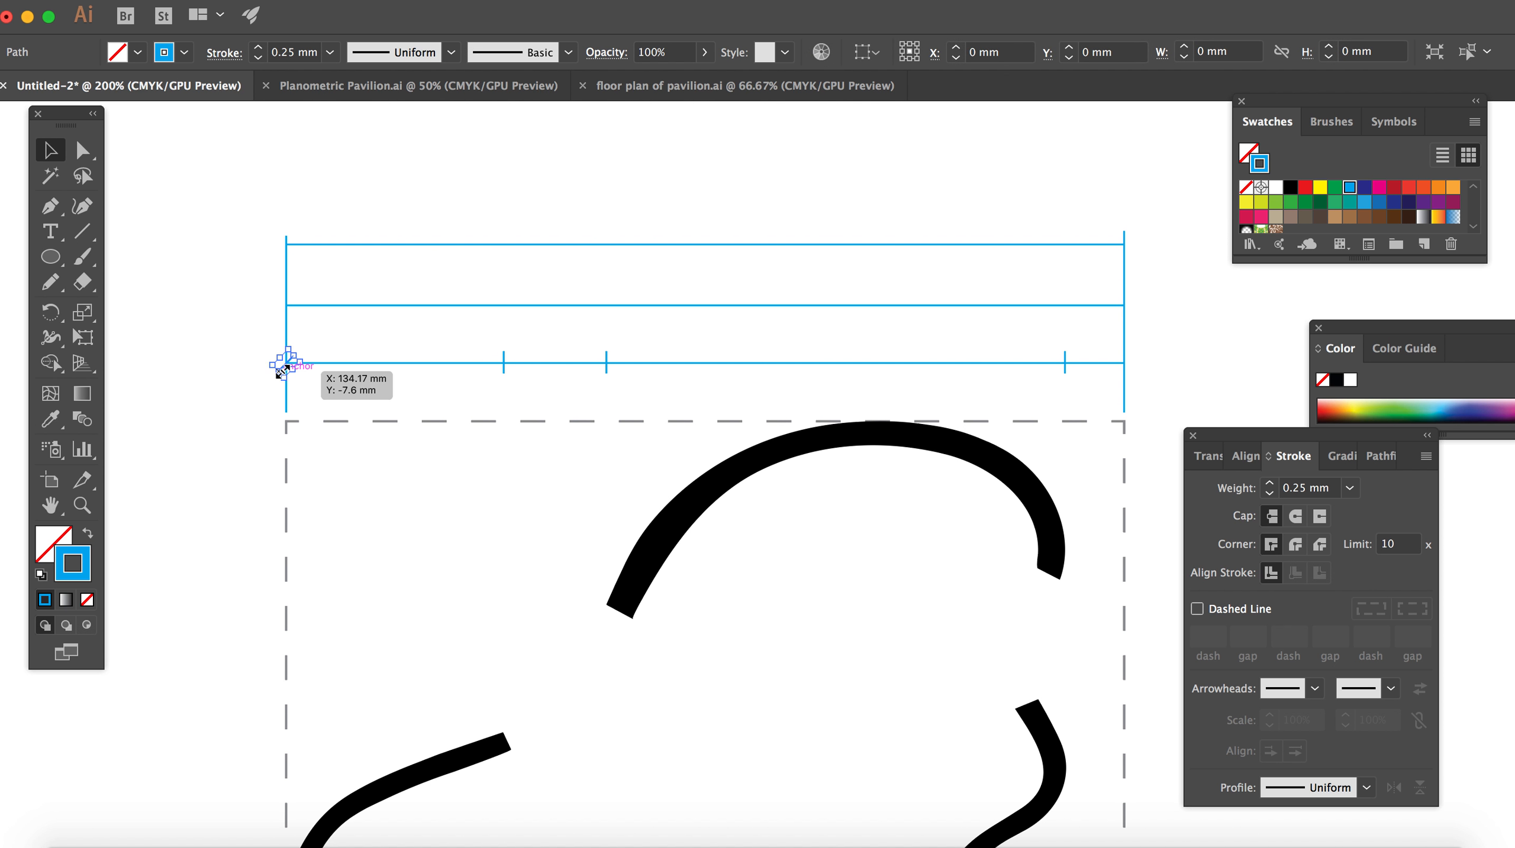
key("super+c")
key("super+v")
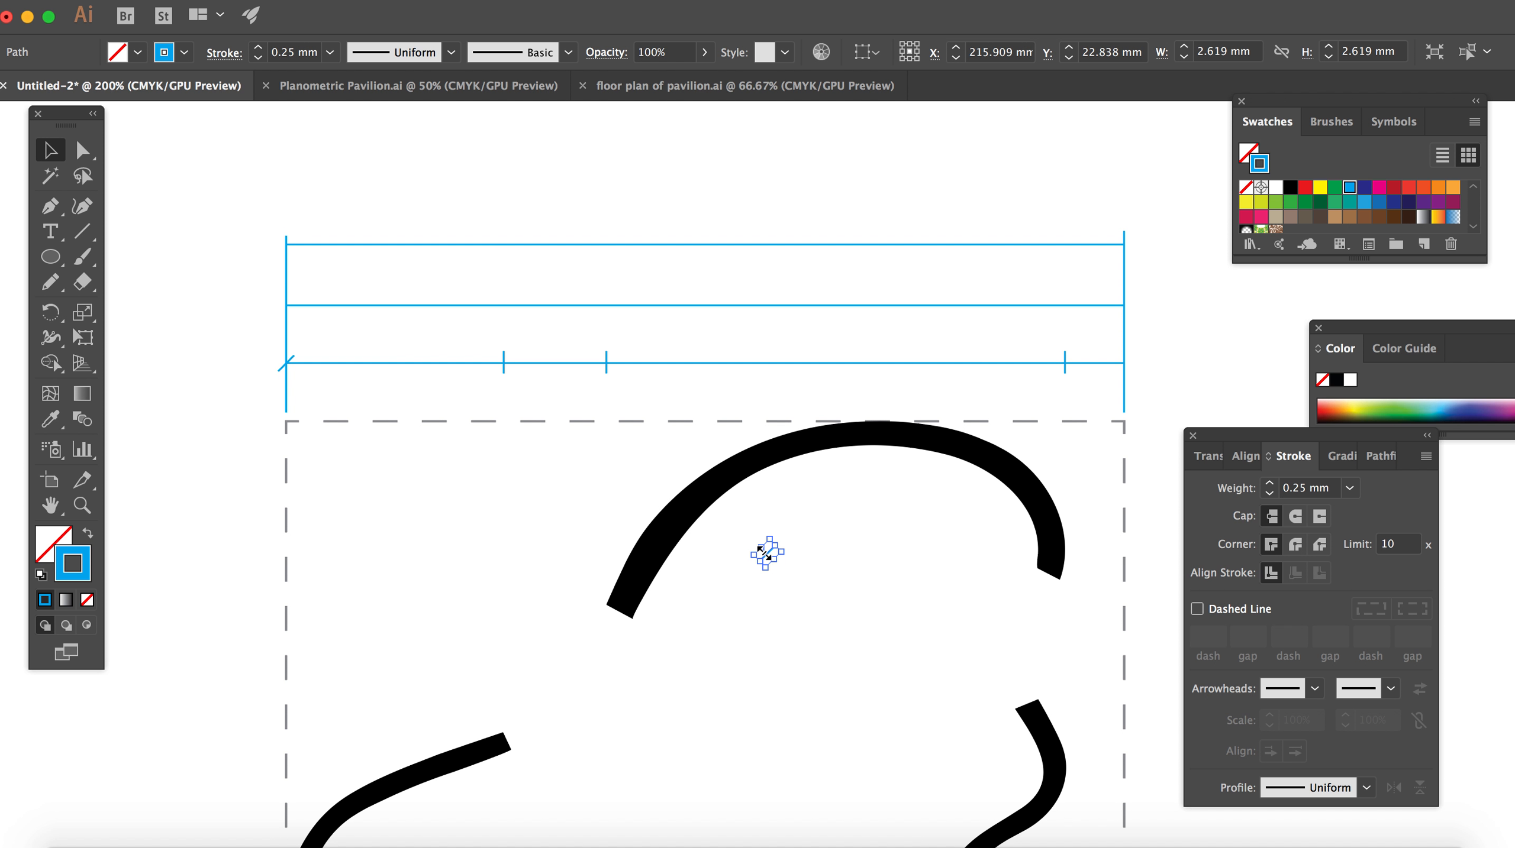
Step: Place copies of the diagonal slash on the two ticks above the left wall's tip and the upper wall's left end
key("super+equal")
left_click_drag(765, 557, 527, 261)
scroll(883, 351, "right", 1)
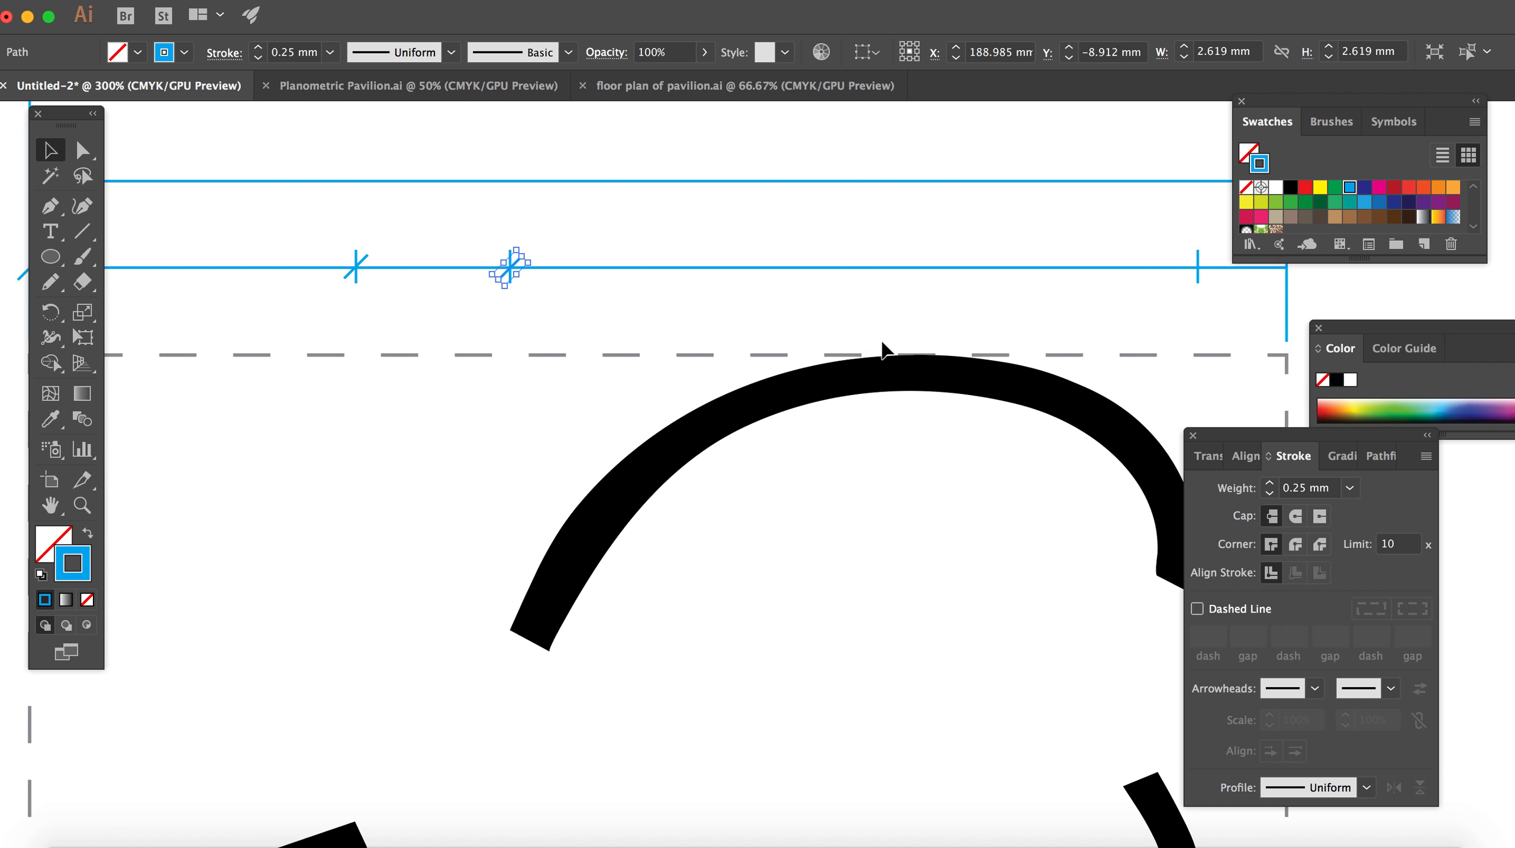
scroll(882, 350, "right", 5)
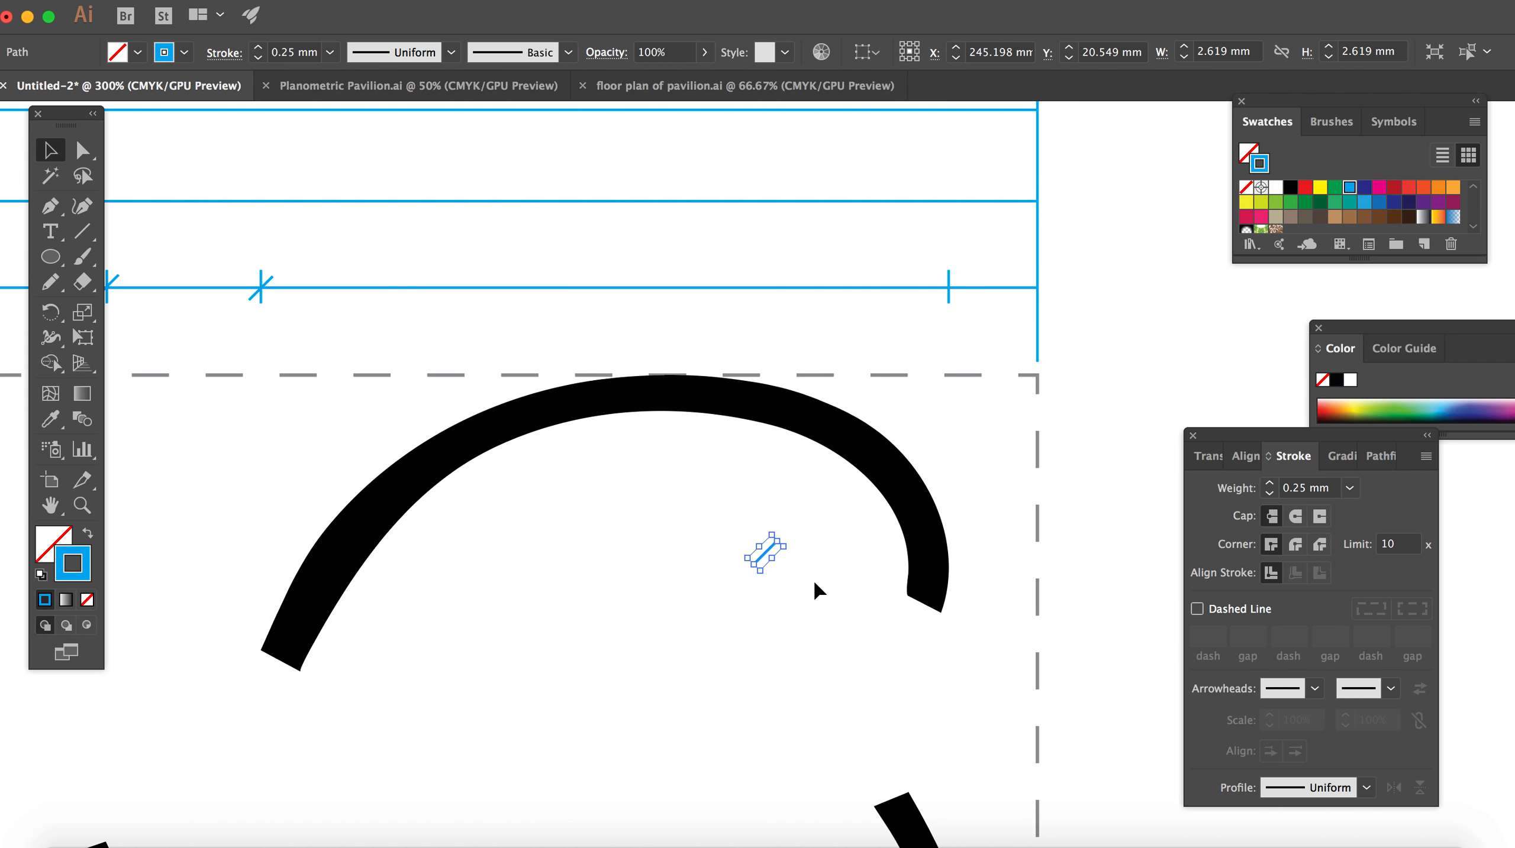
Step: Place slash copies on the tick above the upper wall's right edge and where the lowest horizontal line meets the right vertical line
left_click_drag(775, 550, 949, 288)
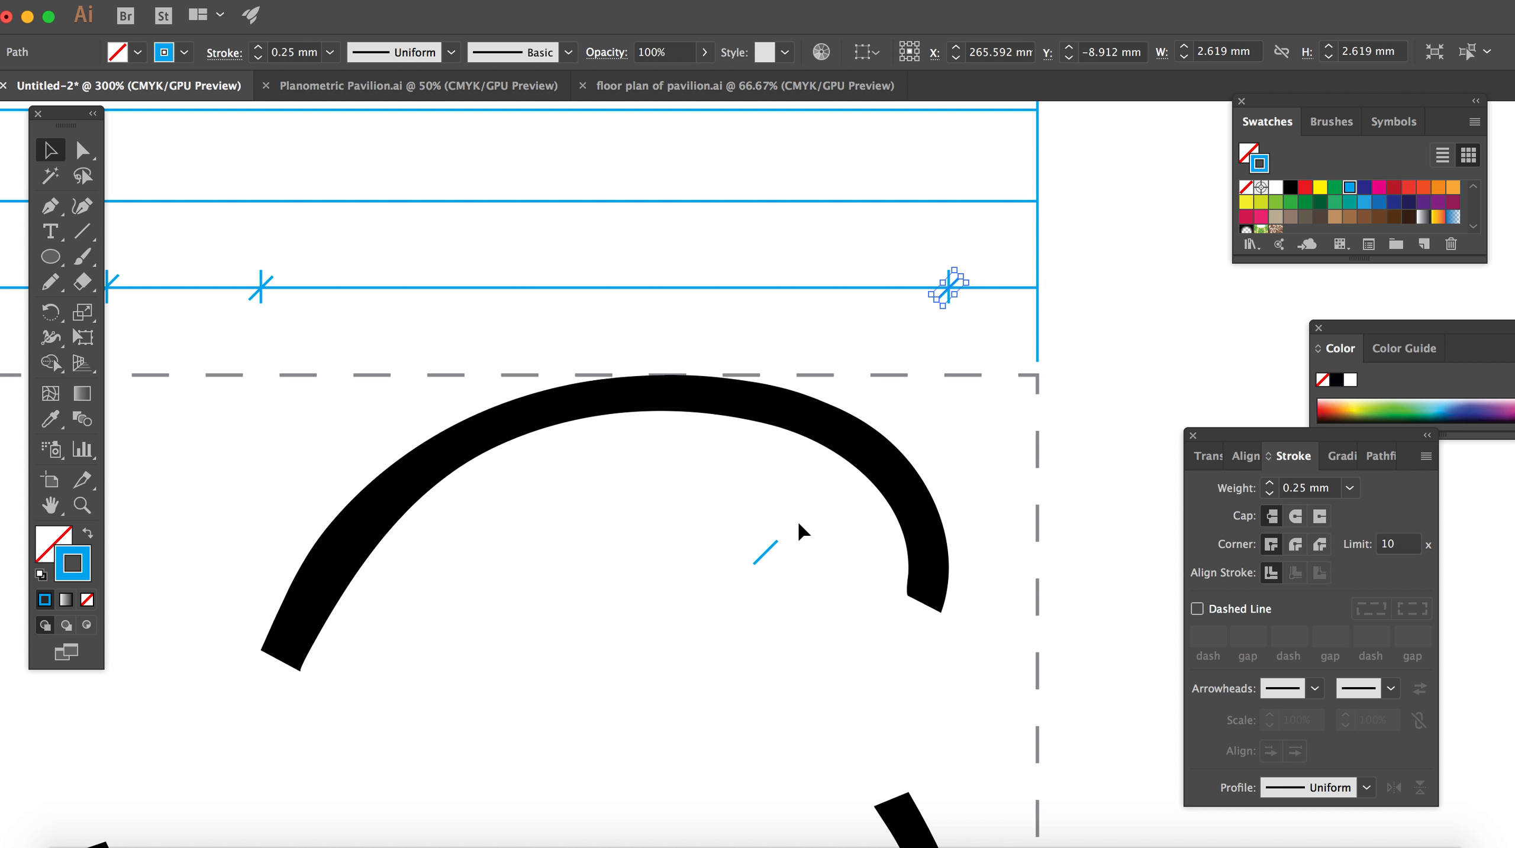
left_click_drag(766, 553, 1036, 287)
key("super+minus")
key("super+minus")
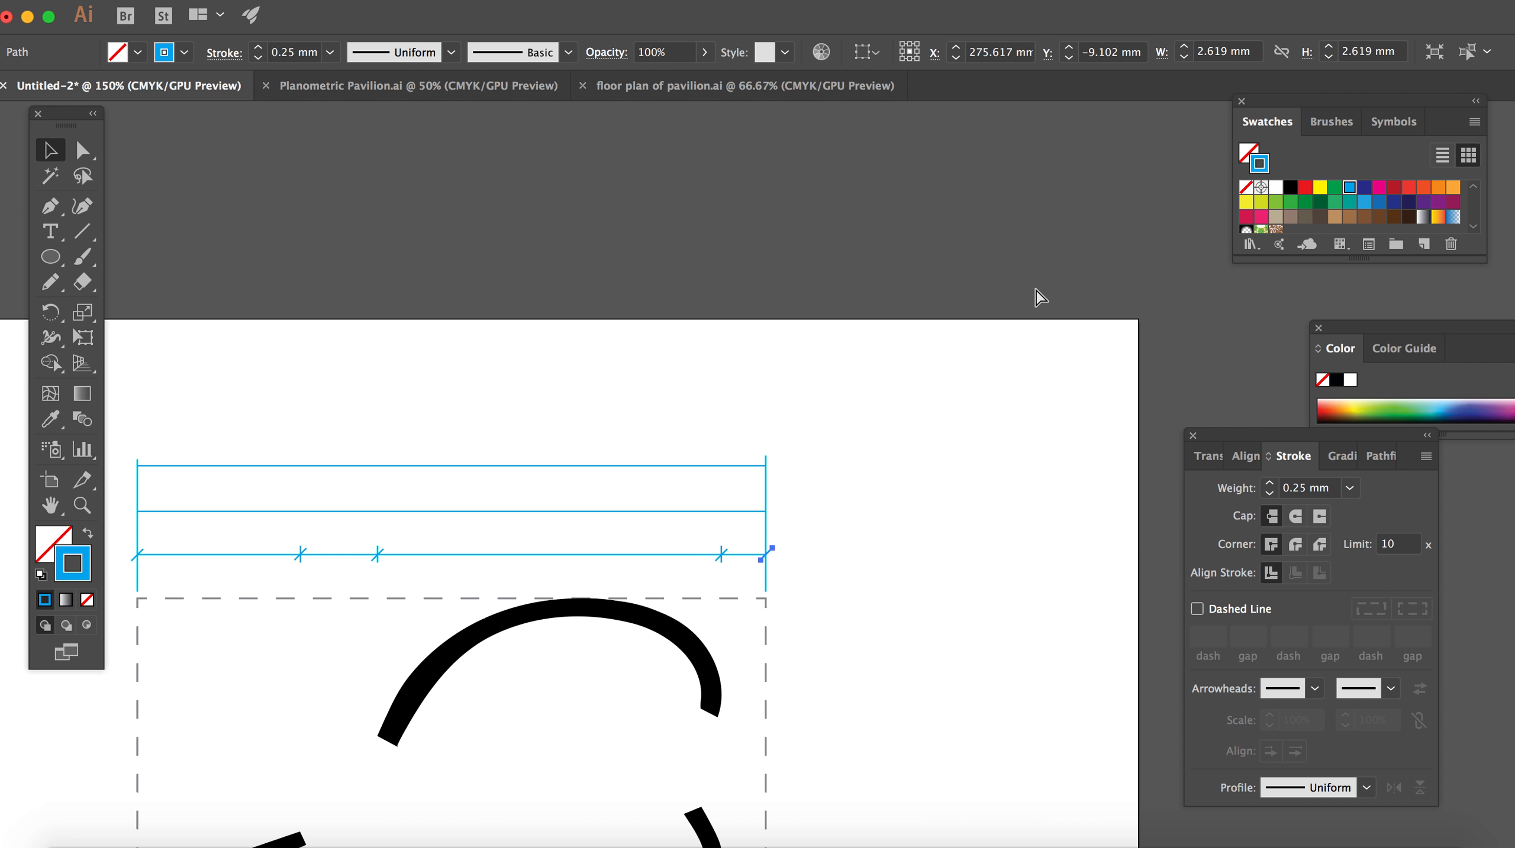
scroll(737, 338, "down", 3)
scroll(737, 338, "left", 4)
left_click(706, 272)
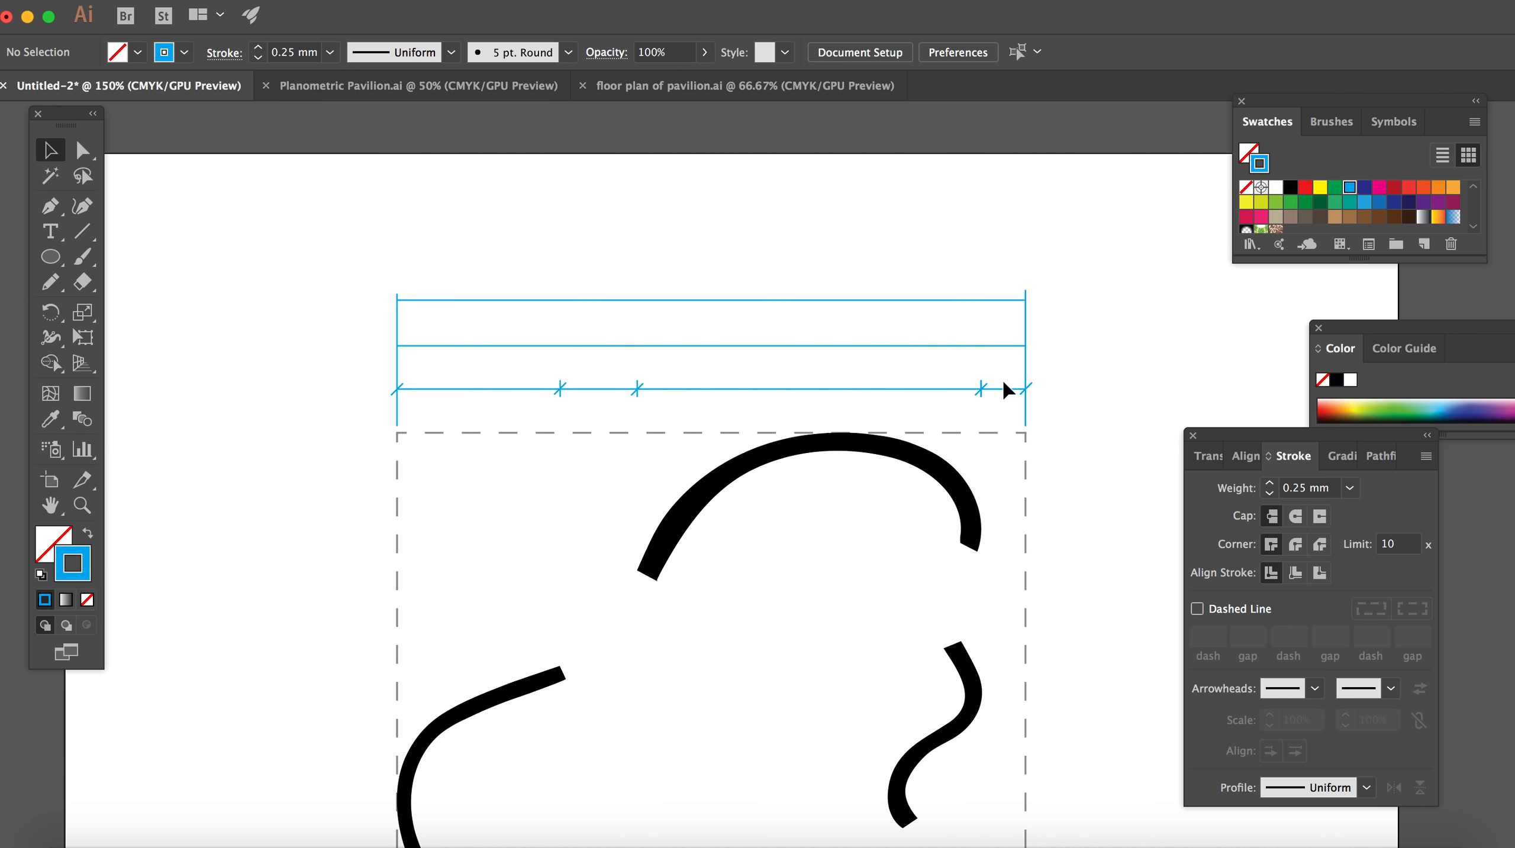
Step: Delete the two stray short vertical blue lines right of the dashed square
scroll(1004, 389, "down", 4)
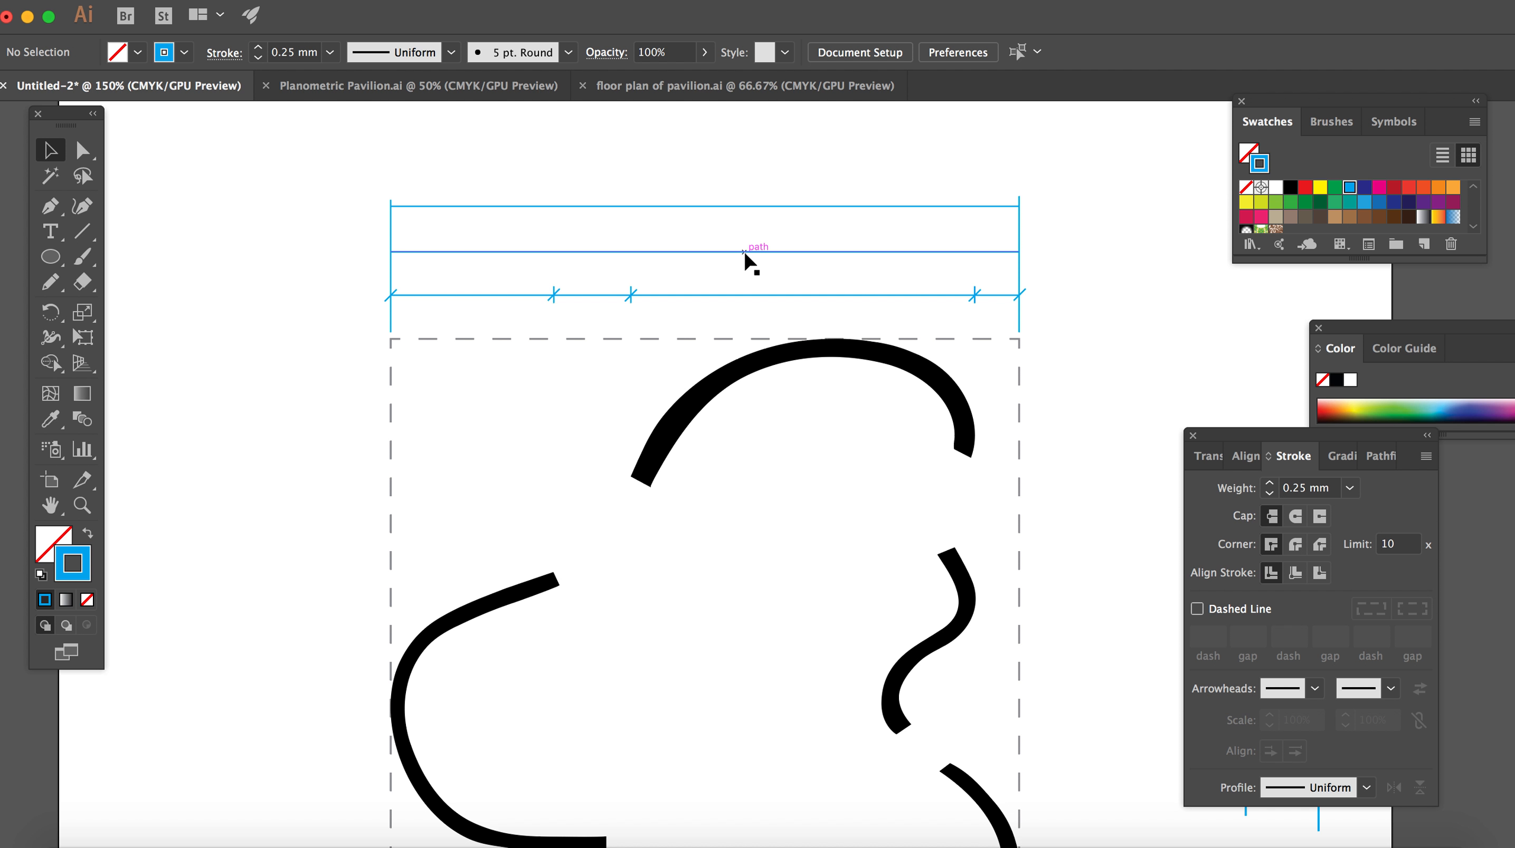
scroll(747, 262, "down", 3)
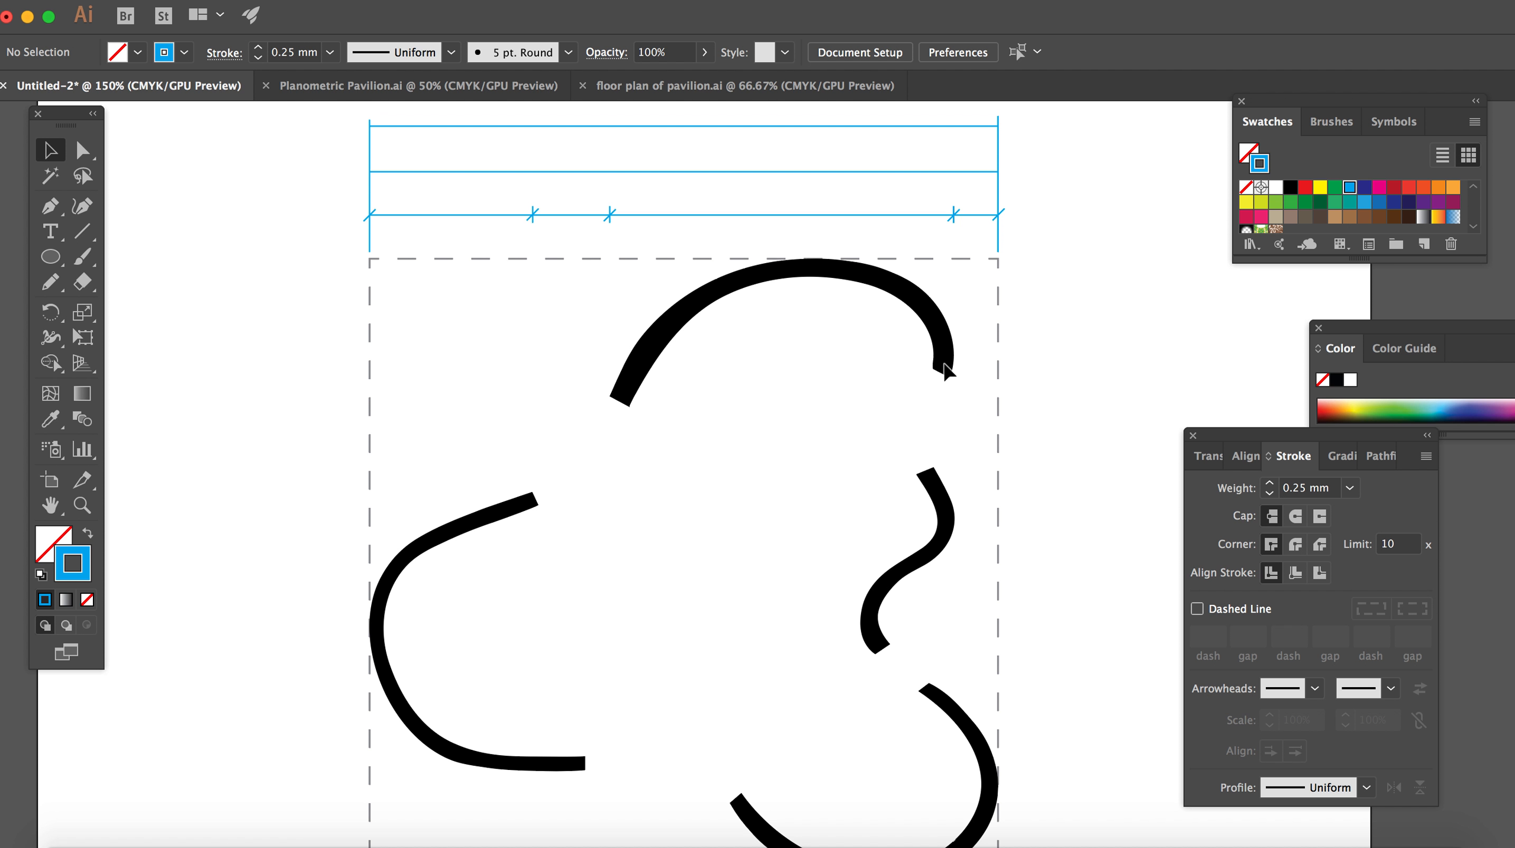
scroll(944, 364, "down", 1)
key("super+minus")
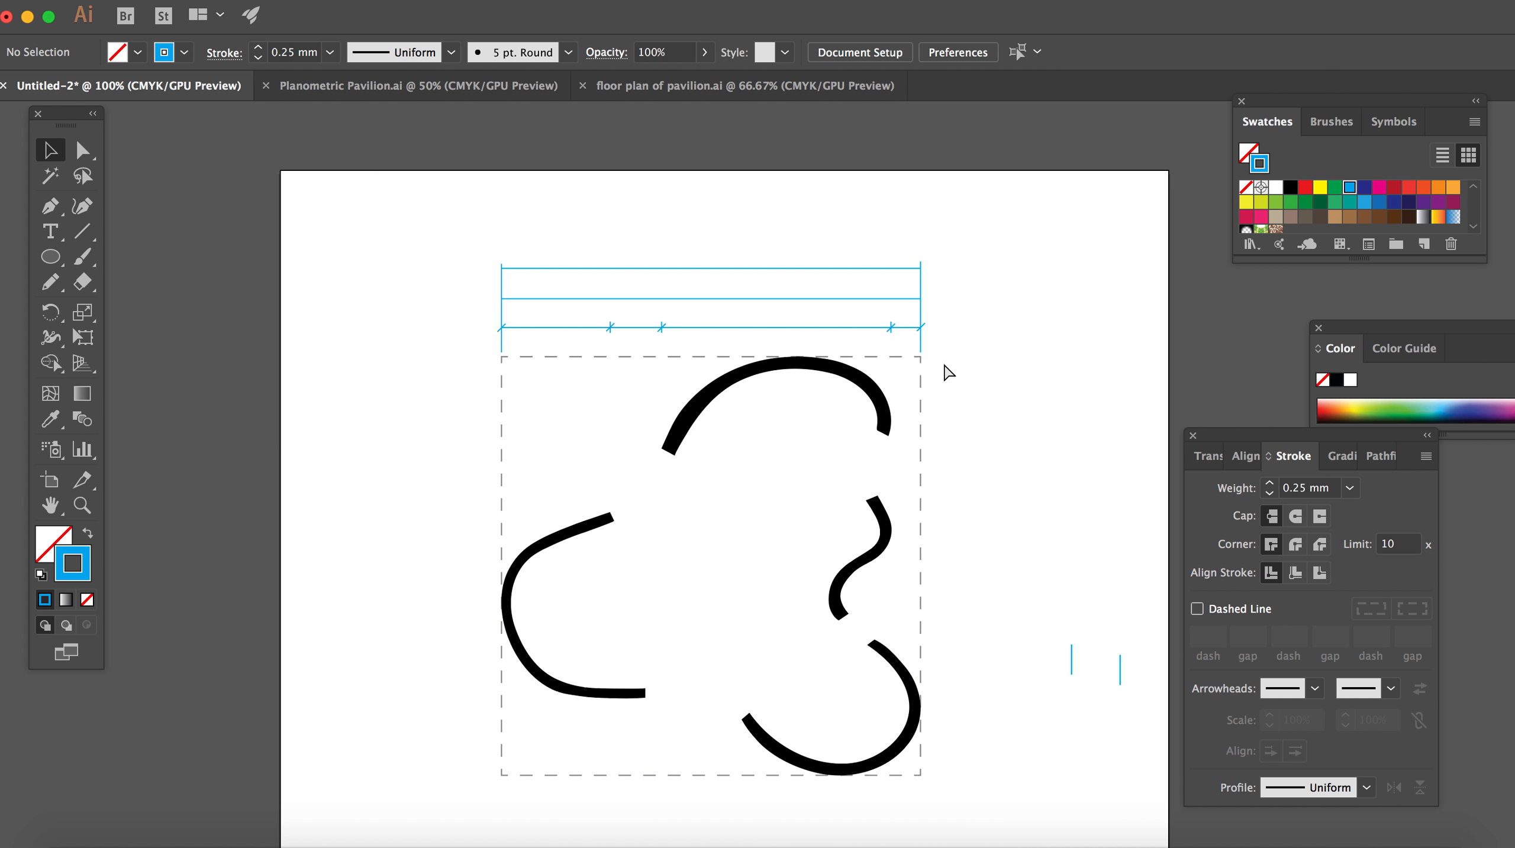
scroll(906, 399, "down", 2)
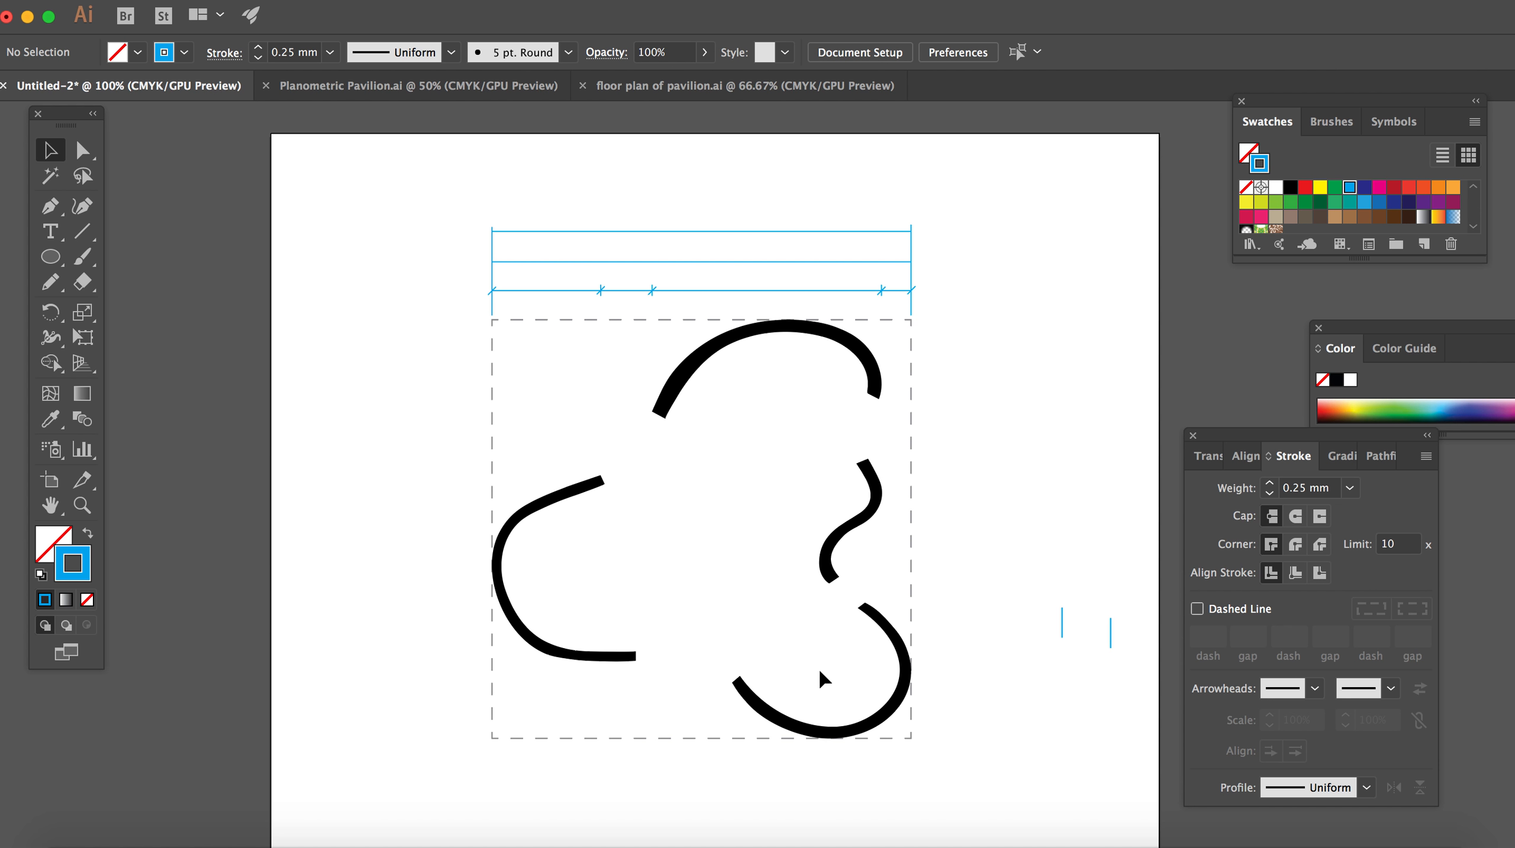
scroll(743, 707, "down", 4)
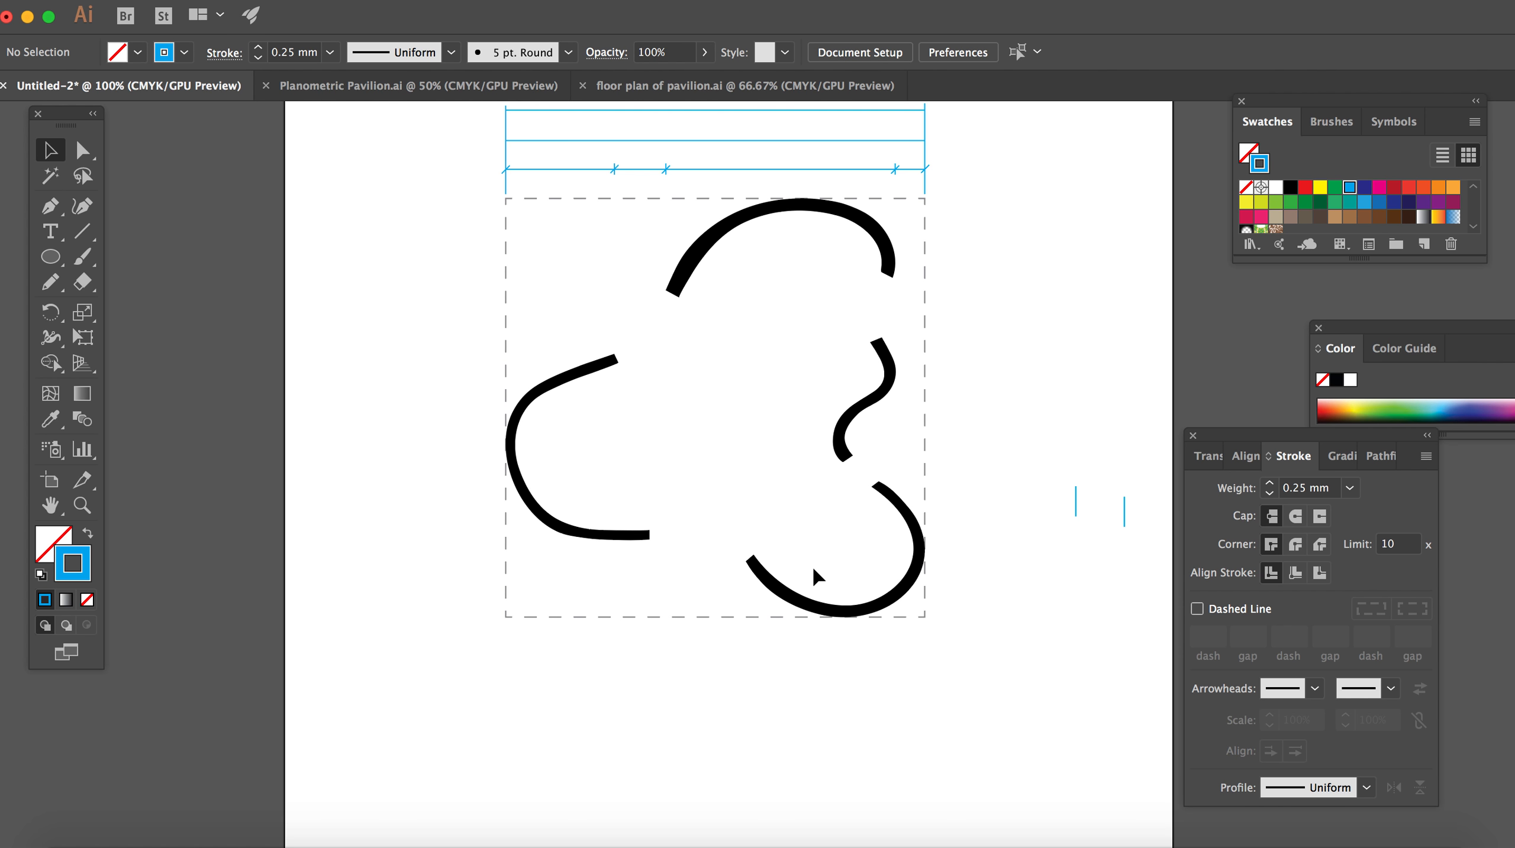
scroll(816, 575, "up", 4)
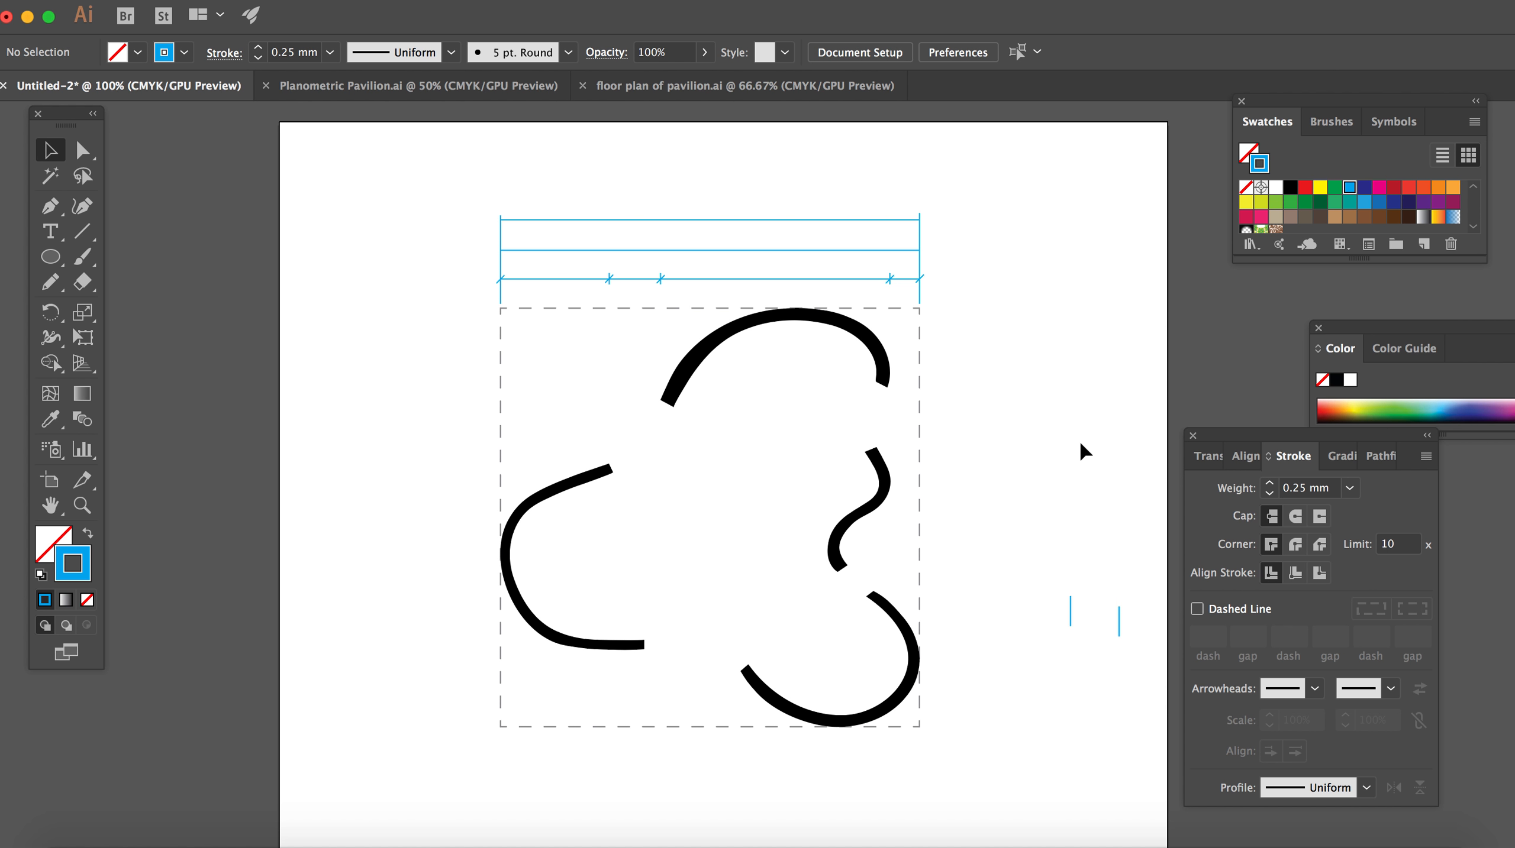
left_click_drag(1044, 557, 1137, 673)
key("Delete")
Step: Select all the blue interval lines, ticks and slashes above the dashed square and paste a copy of them
left_click_drag(819, 243, 981, 304)
key("a")
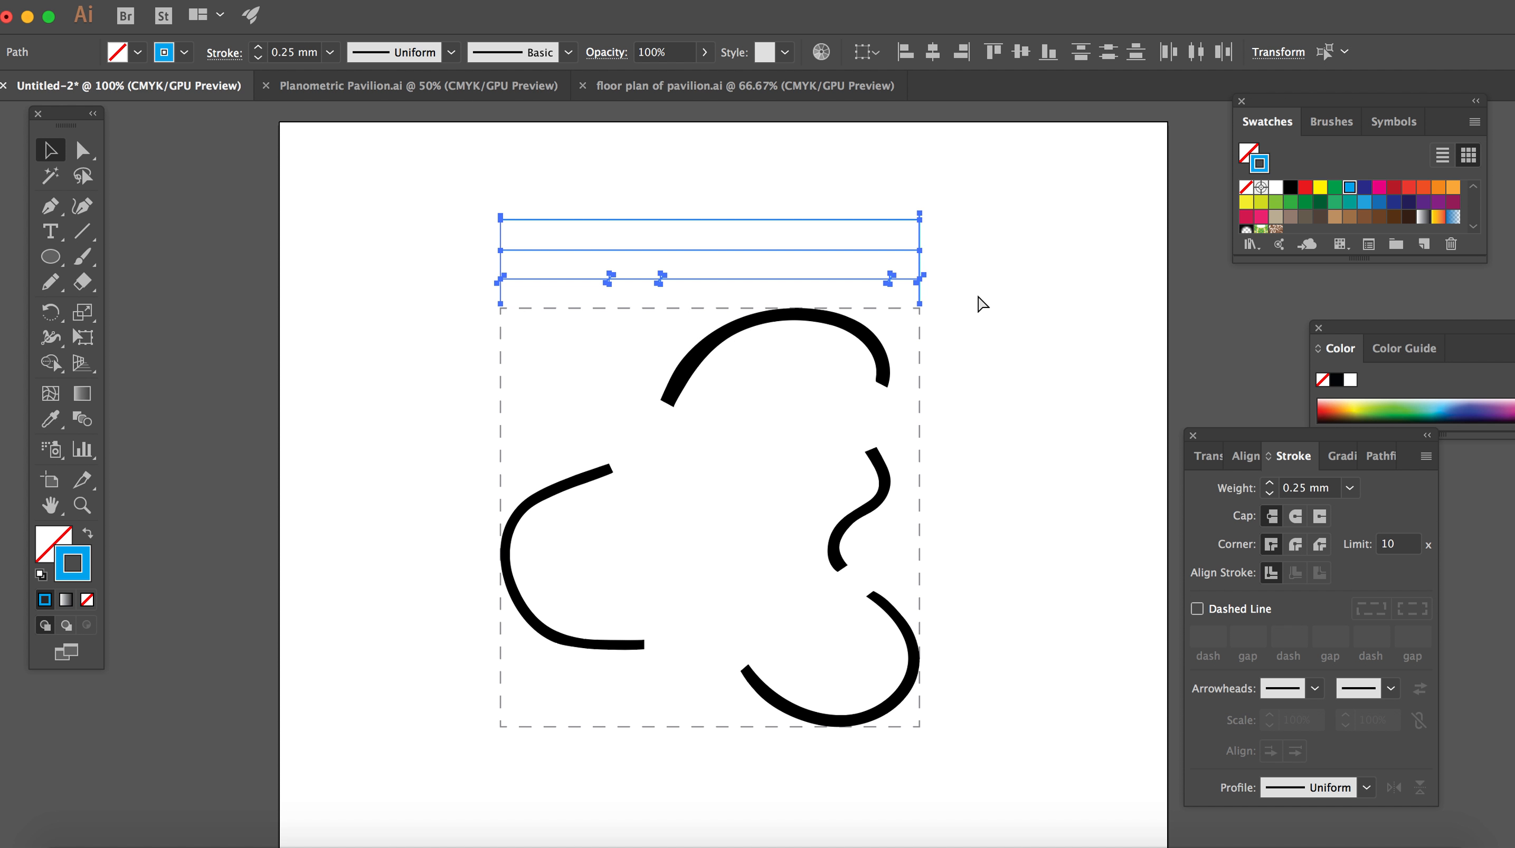
key("super+v")
key("v")
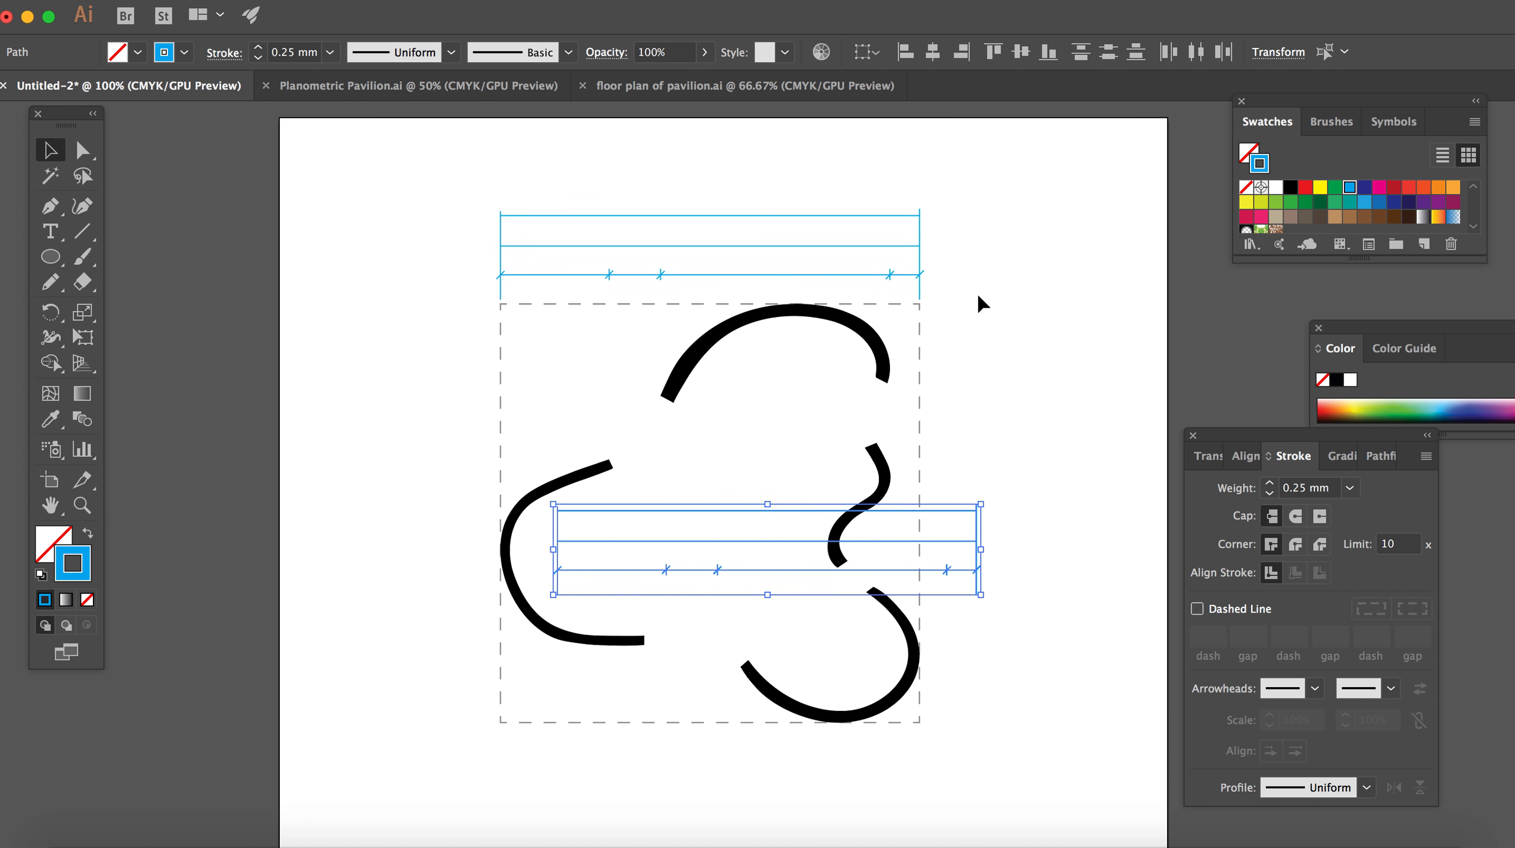
scroll(981, 304, "down", 3)
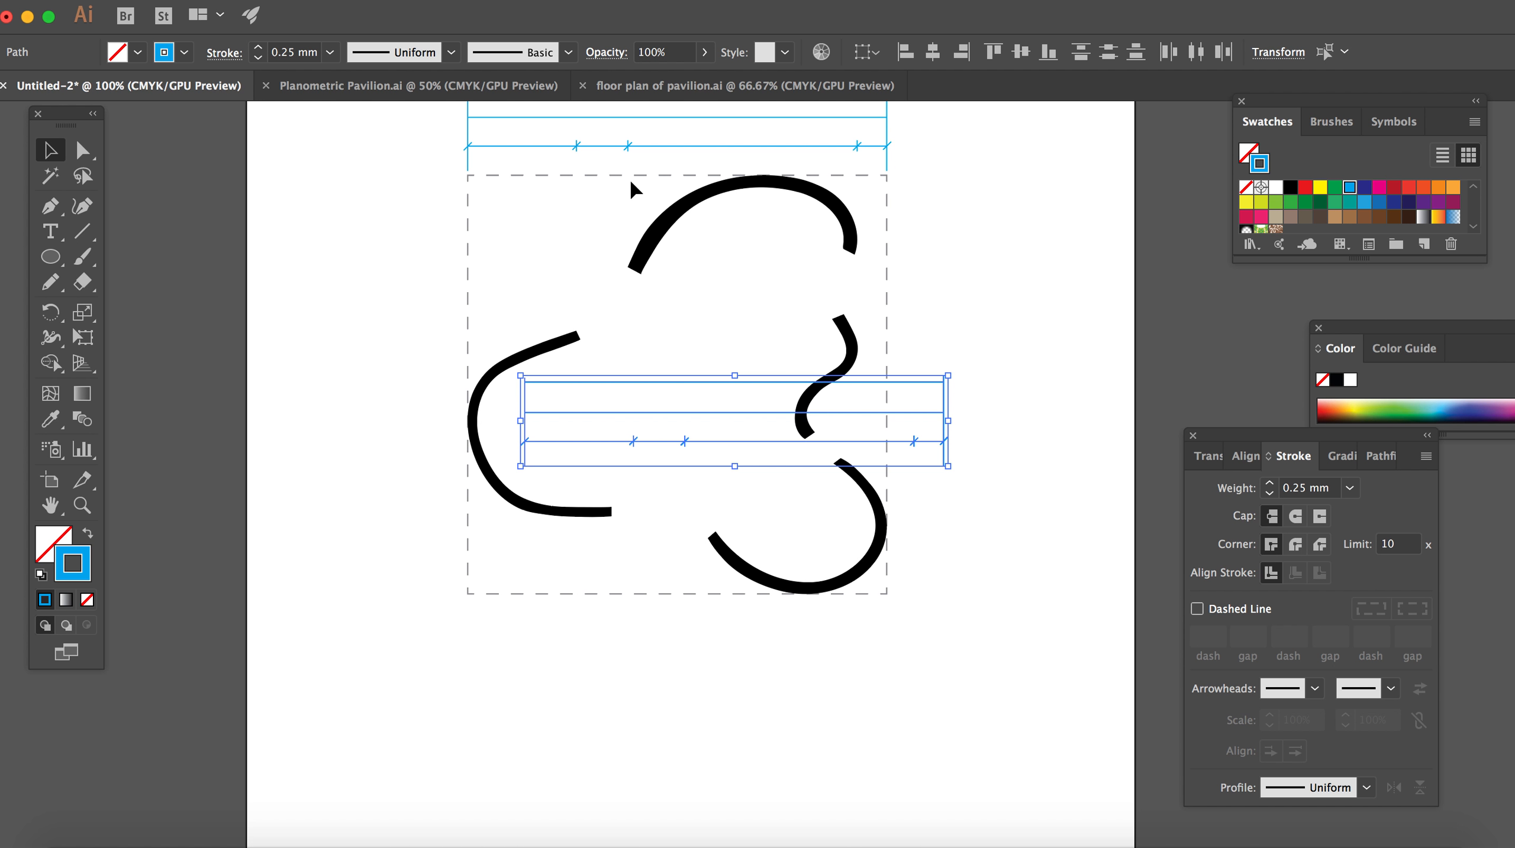
Step: Reflect the pasted line set about the horizontal axis and place it directly below the dashed square, aligned with its sides
left_click(287, 1)
mouse_move(309, 13)
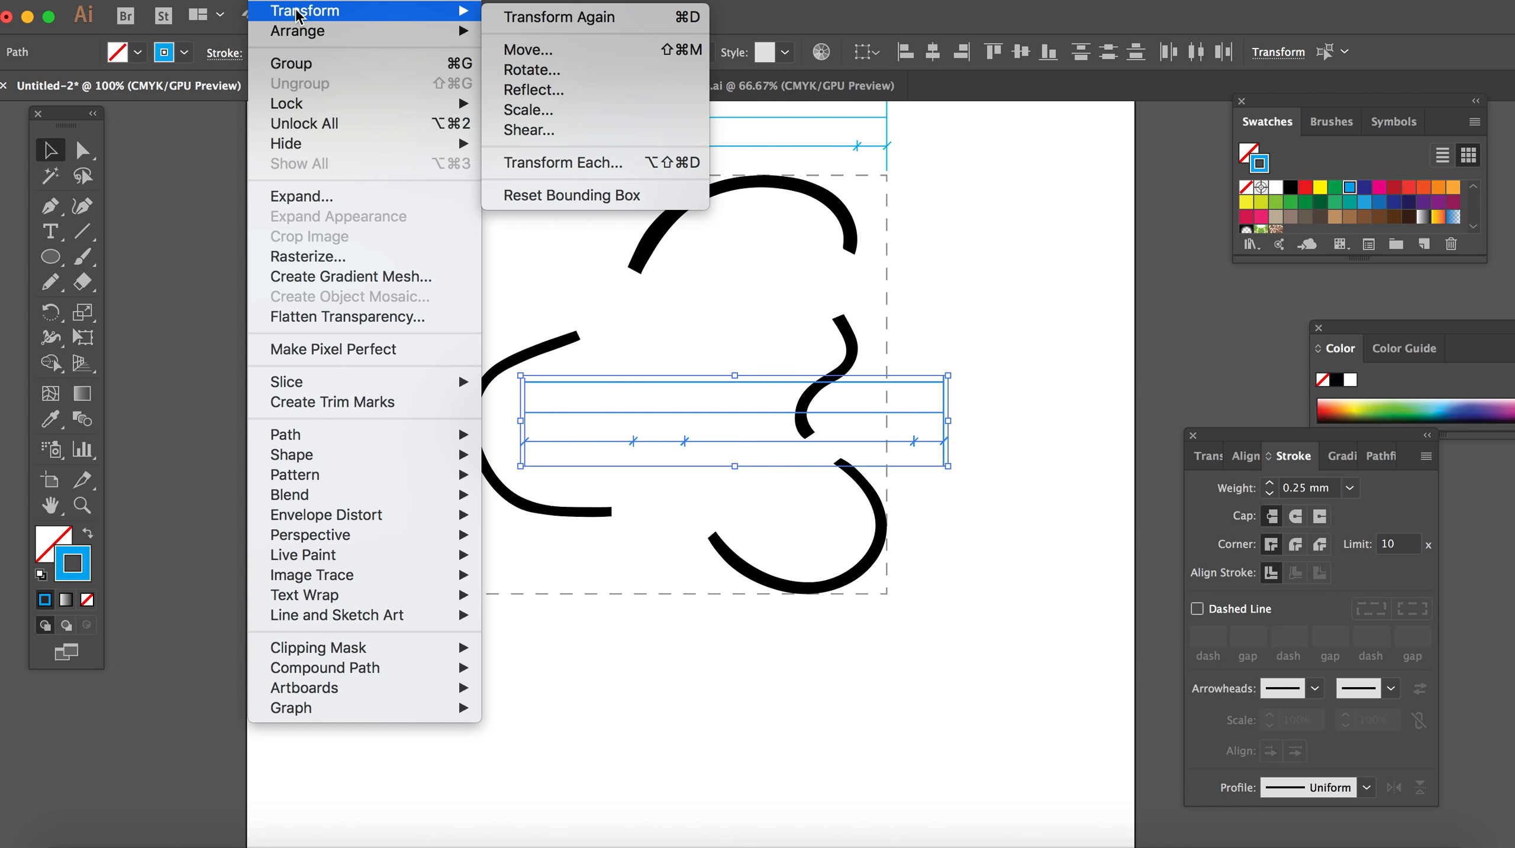
left_click(585, 92)
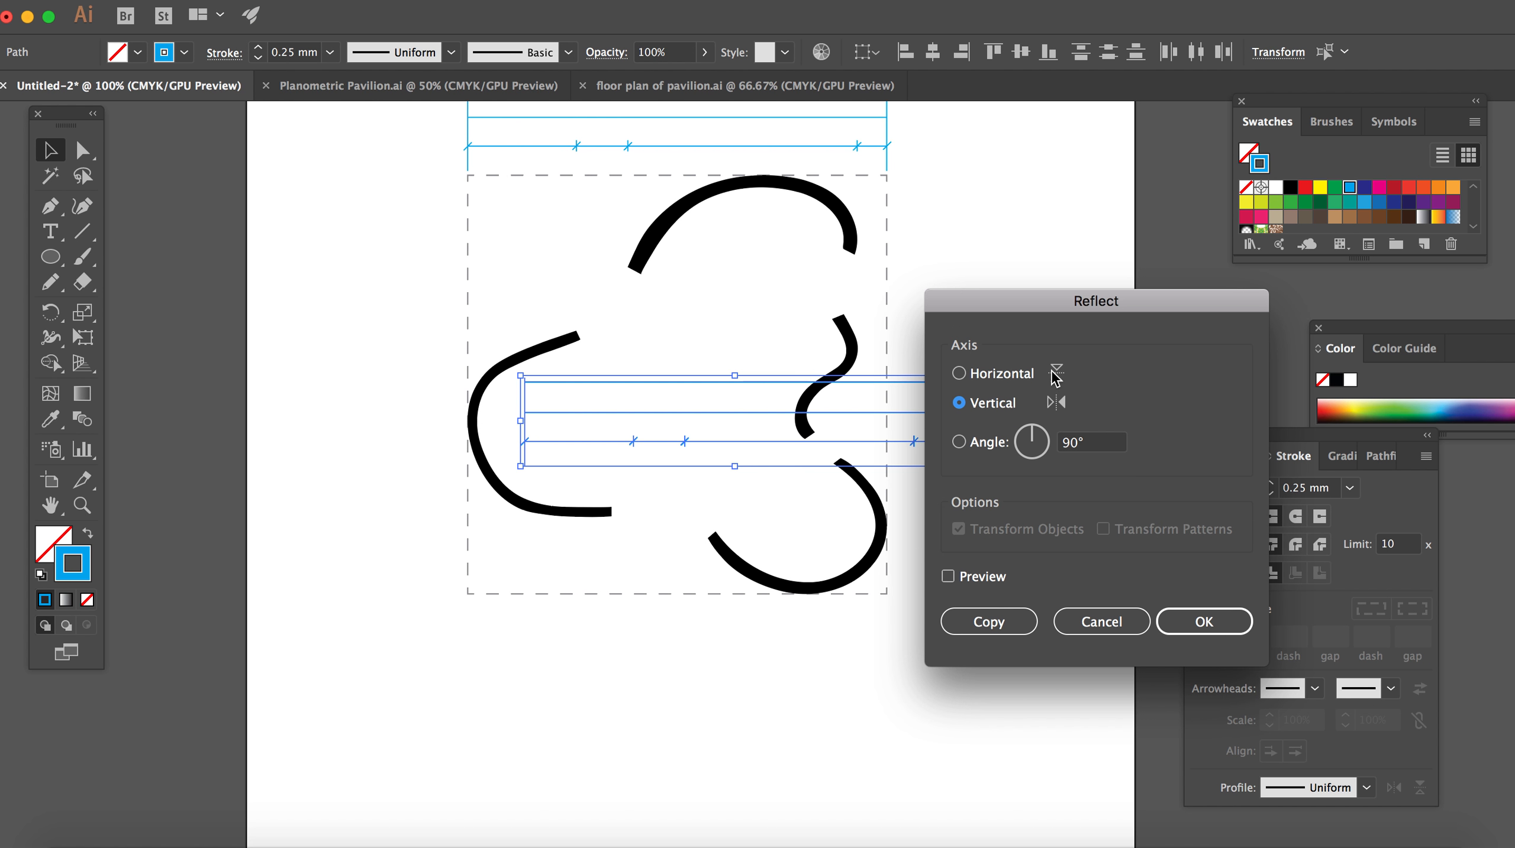
left_click(959, 374)
left_click(1195, 620)
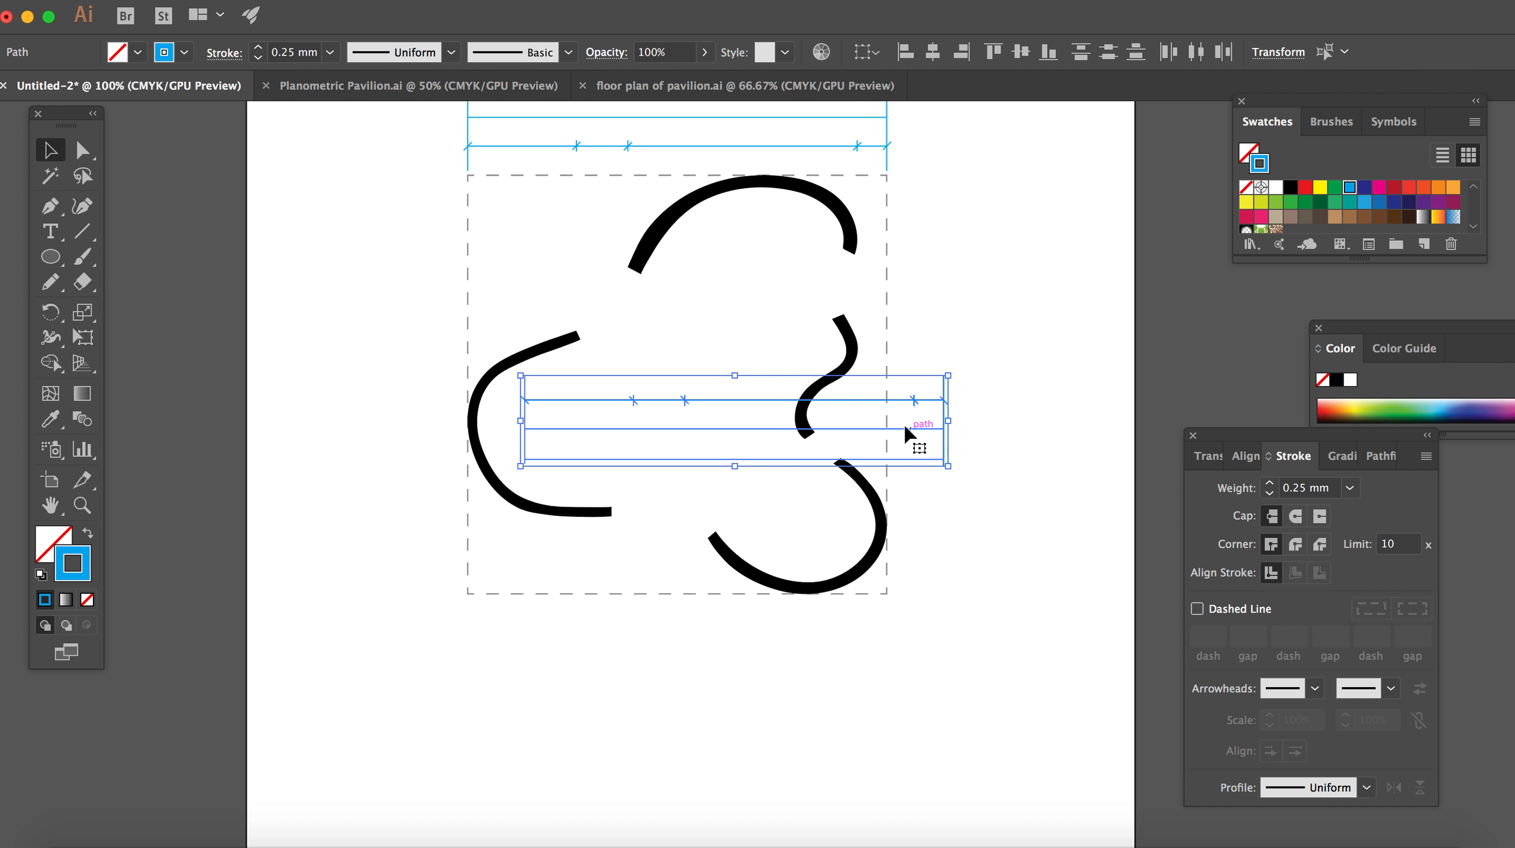
left_click_drag(909, 436, 844, 655)
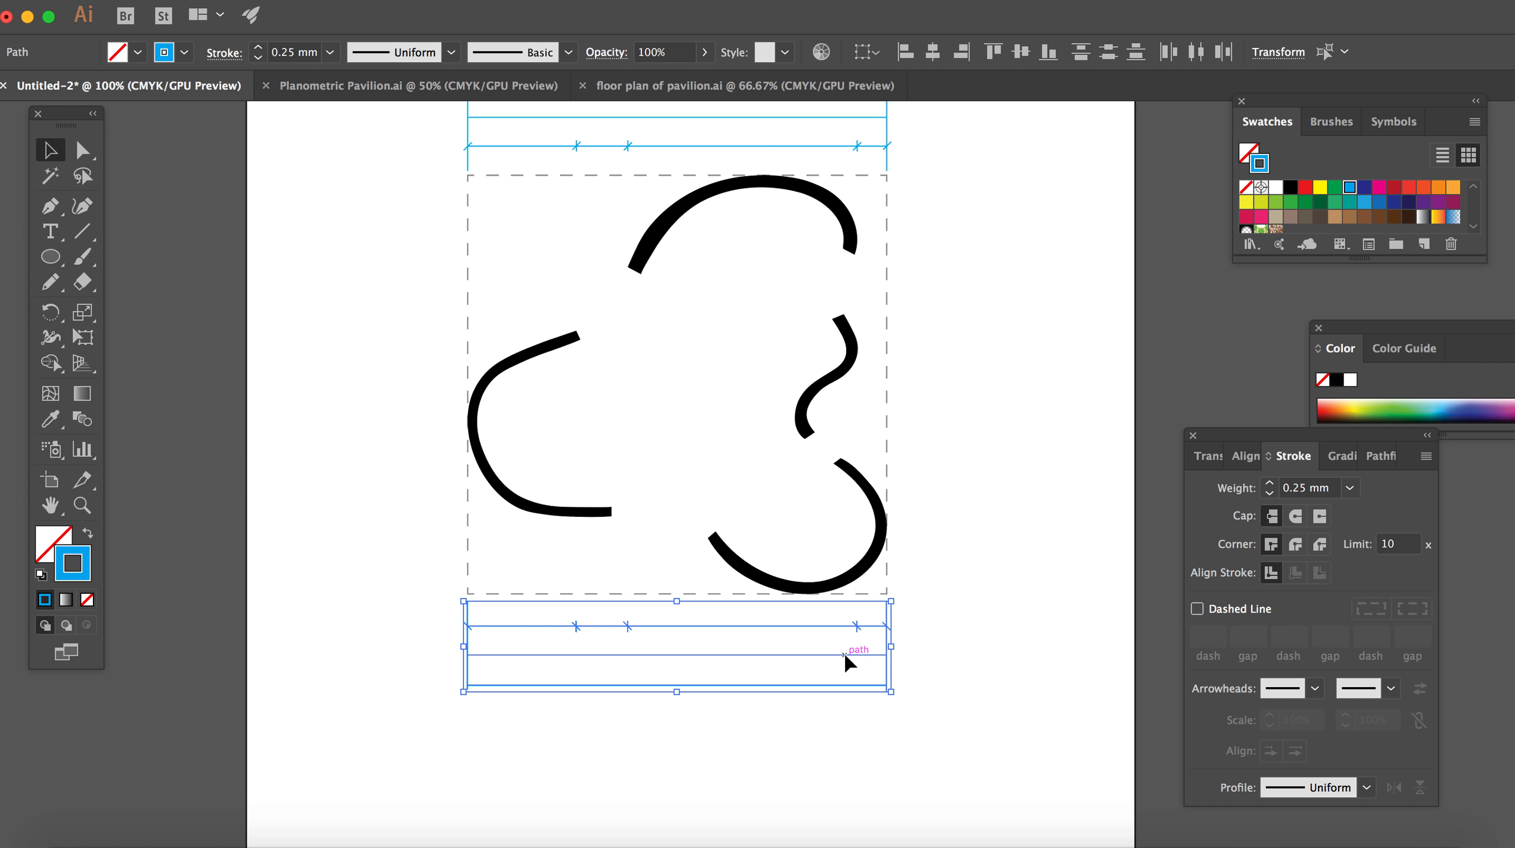
Step: Paste another copy of the blue dimension line set, rotated by 90°, directly left of the dashed square, aligned with its height
left_click(990, 663)
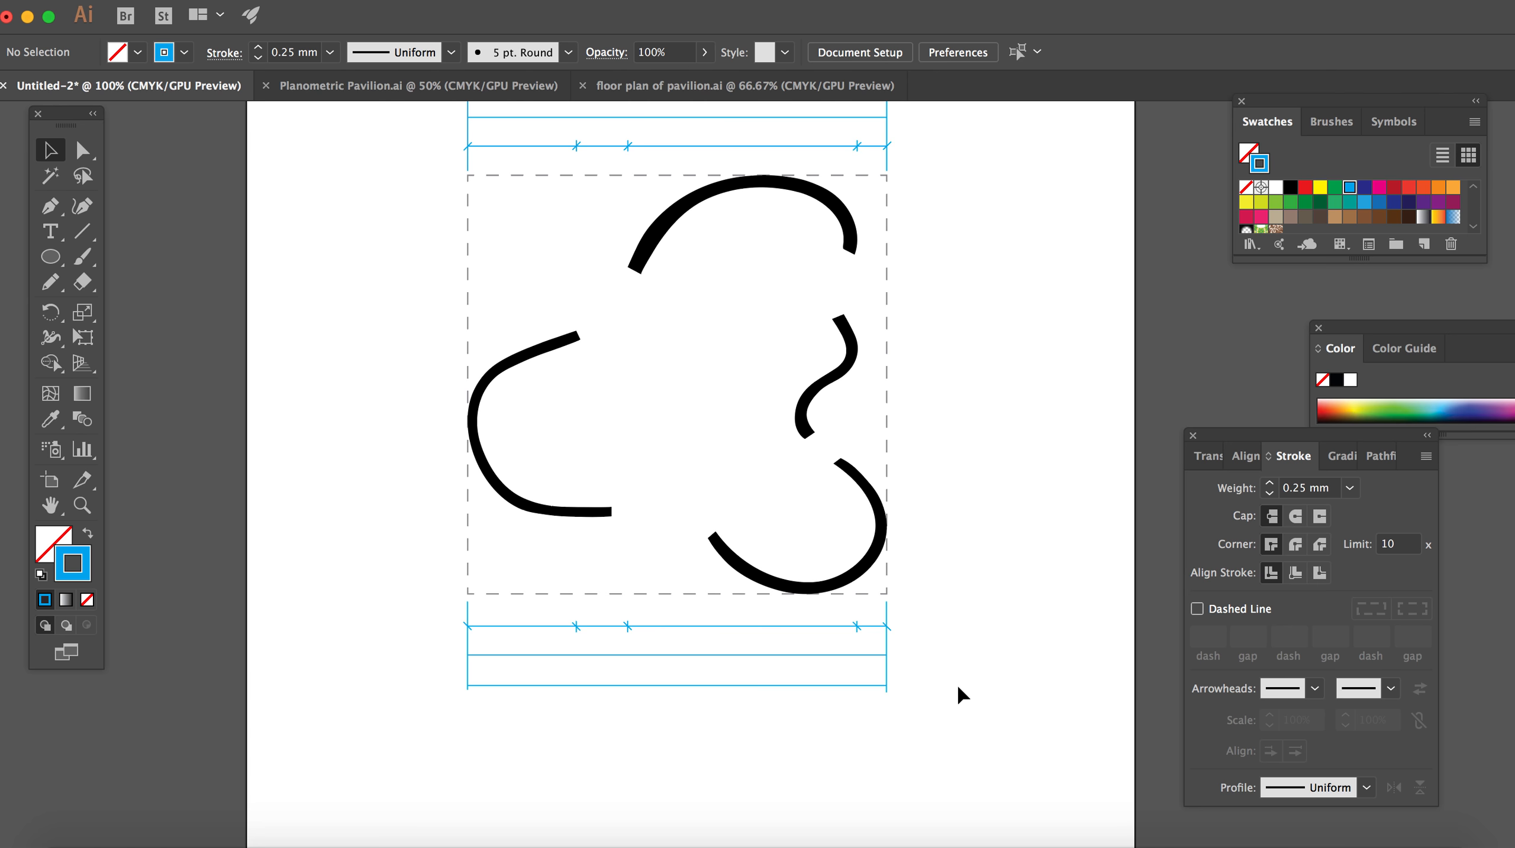
key("cmd+v")
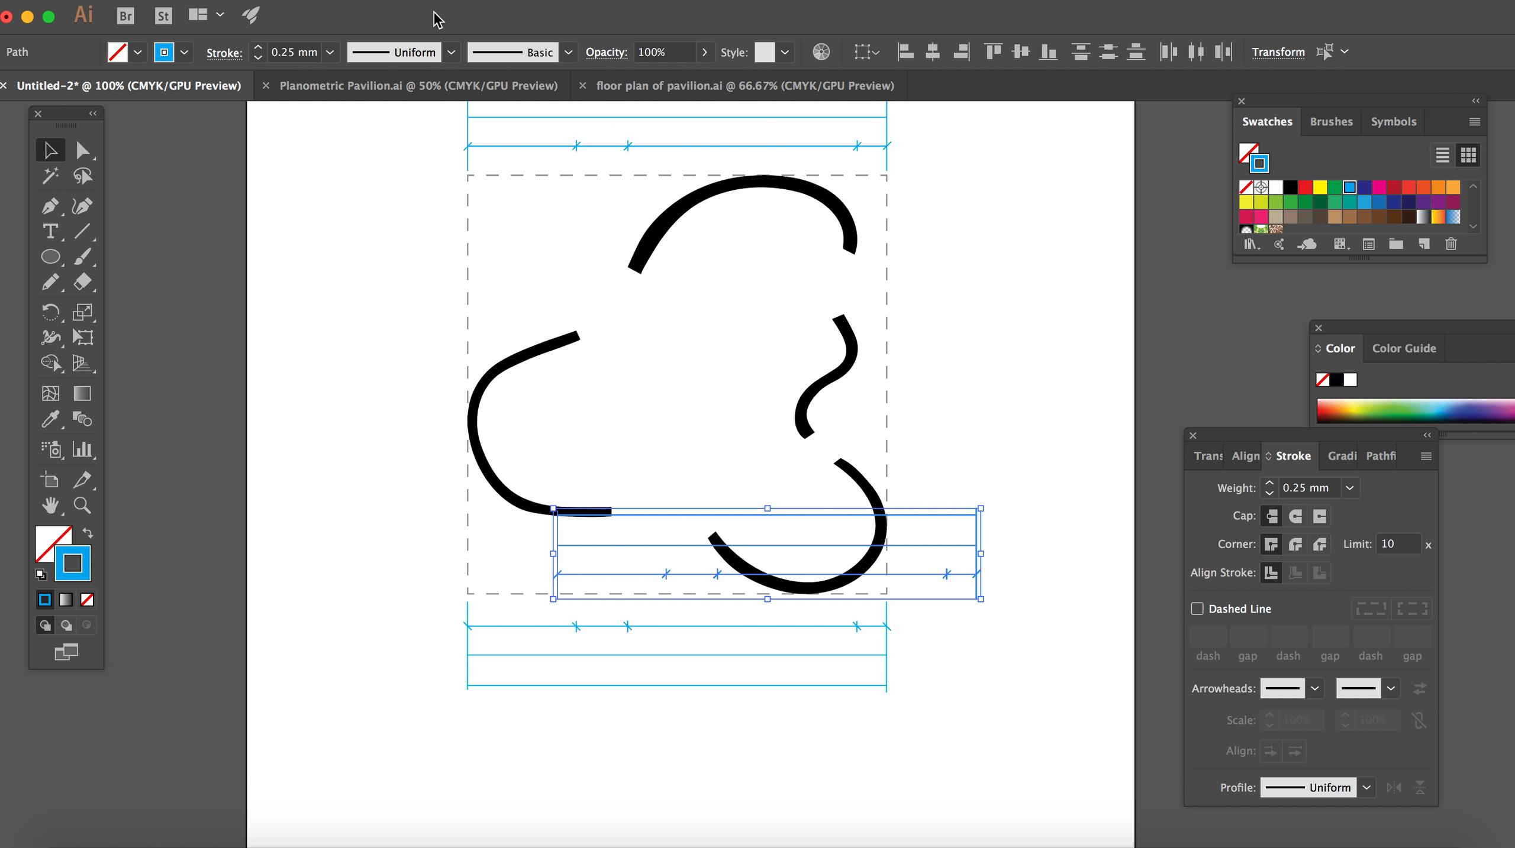
left_click(303, 5)
mouse_move(295, 16)
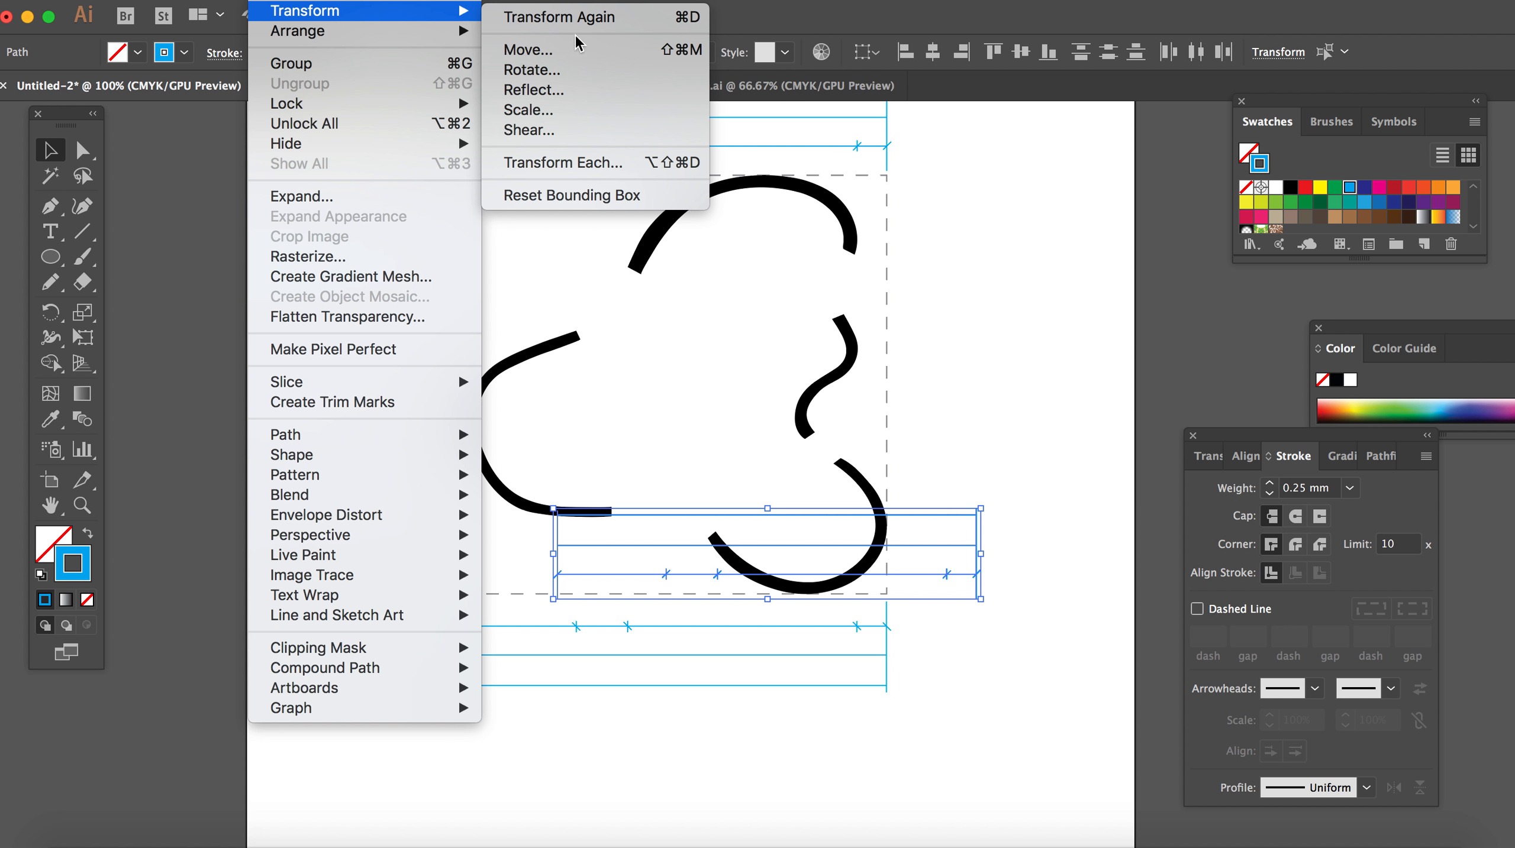
left_click(553, 78)
type("90")
key("Return")
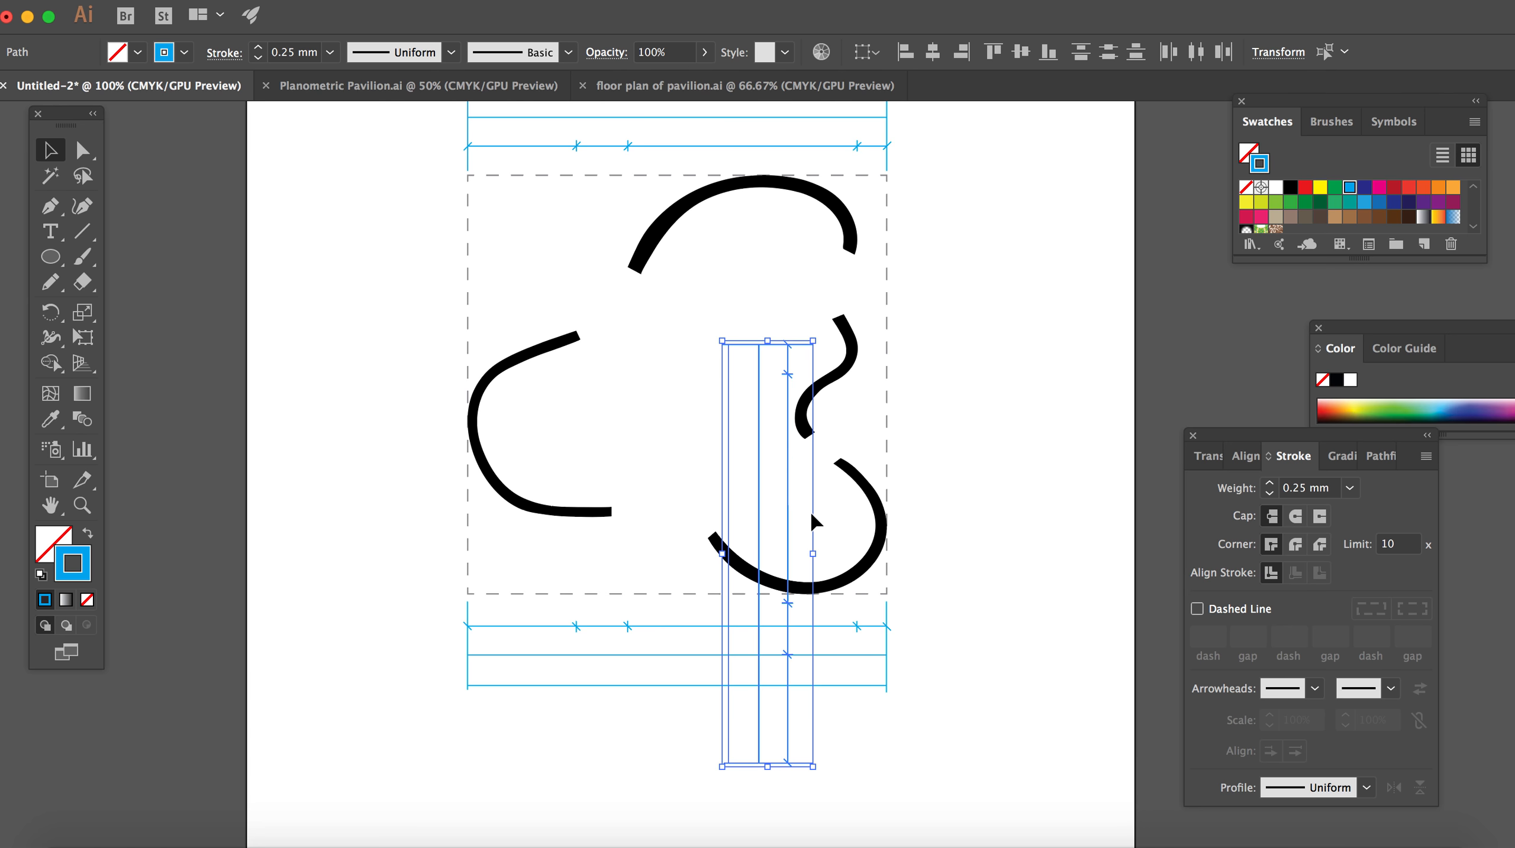
left_click_drag(722, 528, 437, 356)
left_click(358, 741)
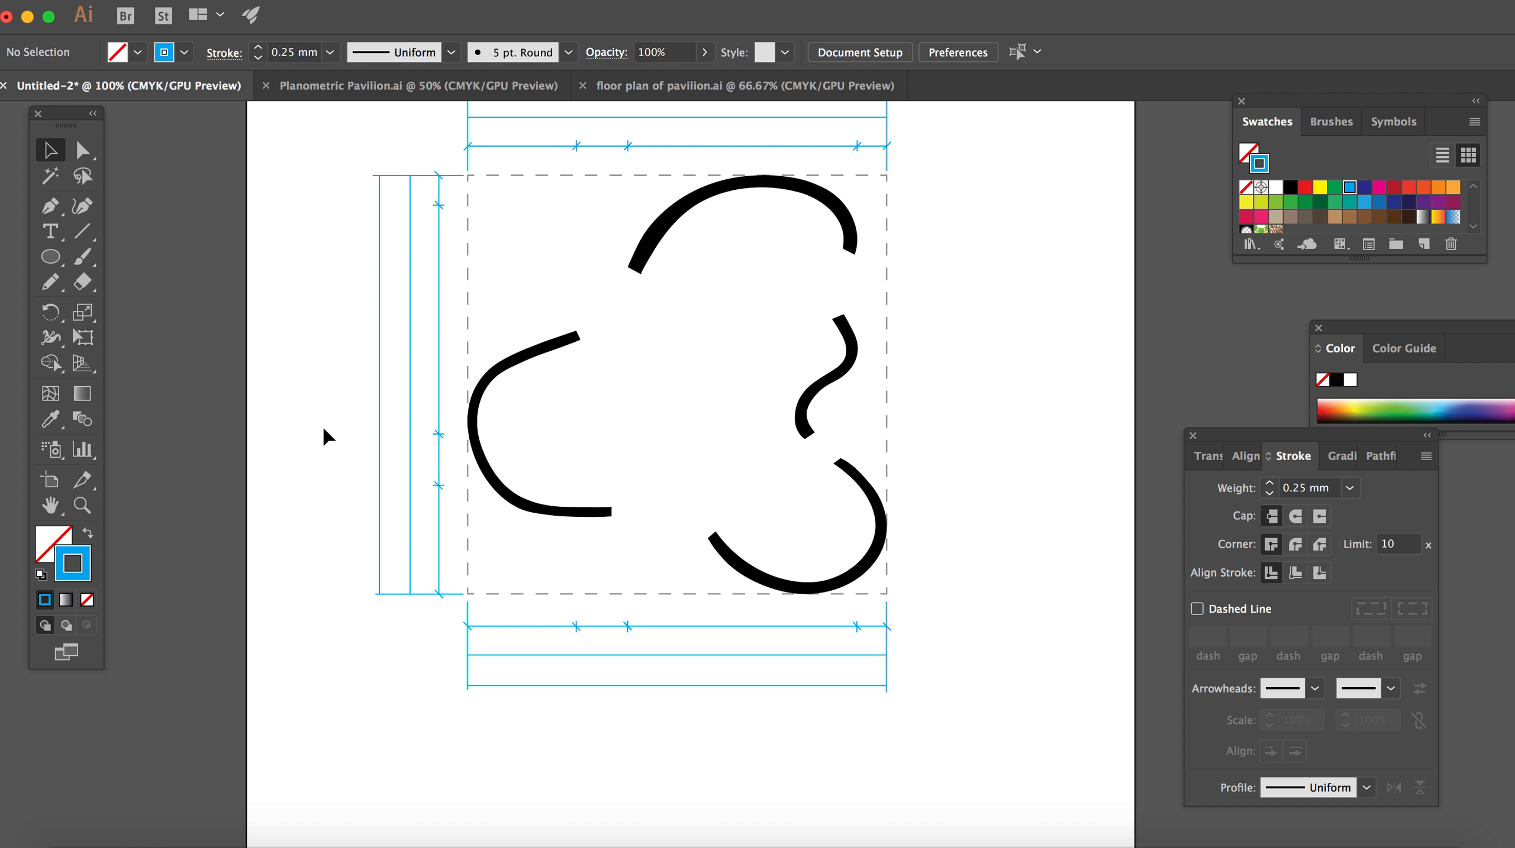
Step: Paste one more copy of the blue line set and rotate it by 90° three times so its ticked line lies on the left
key("ctrl+v")
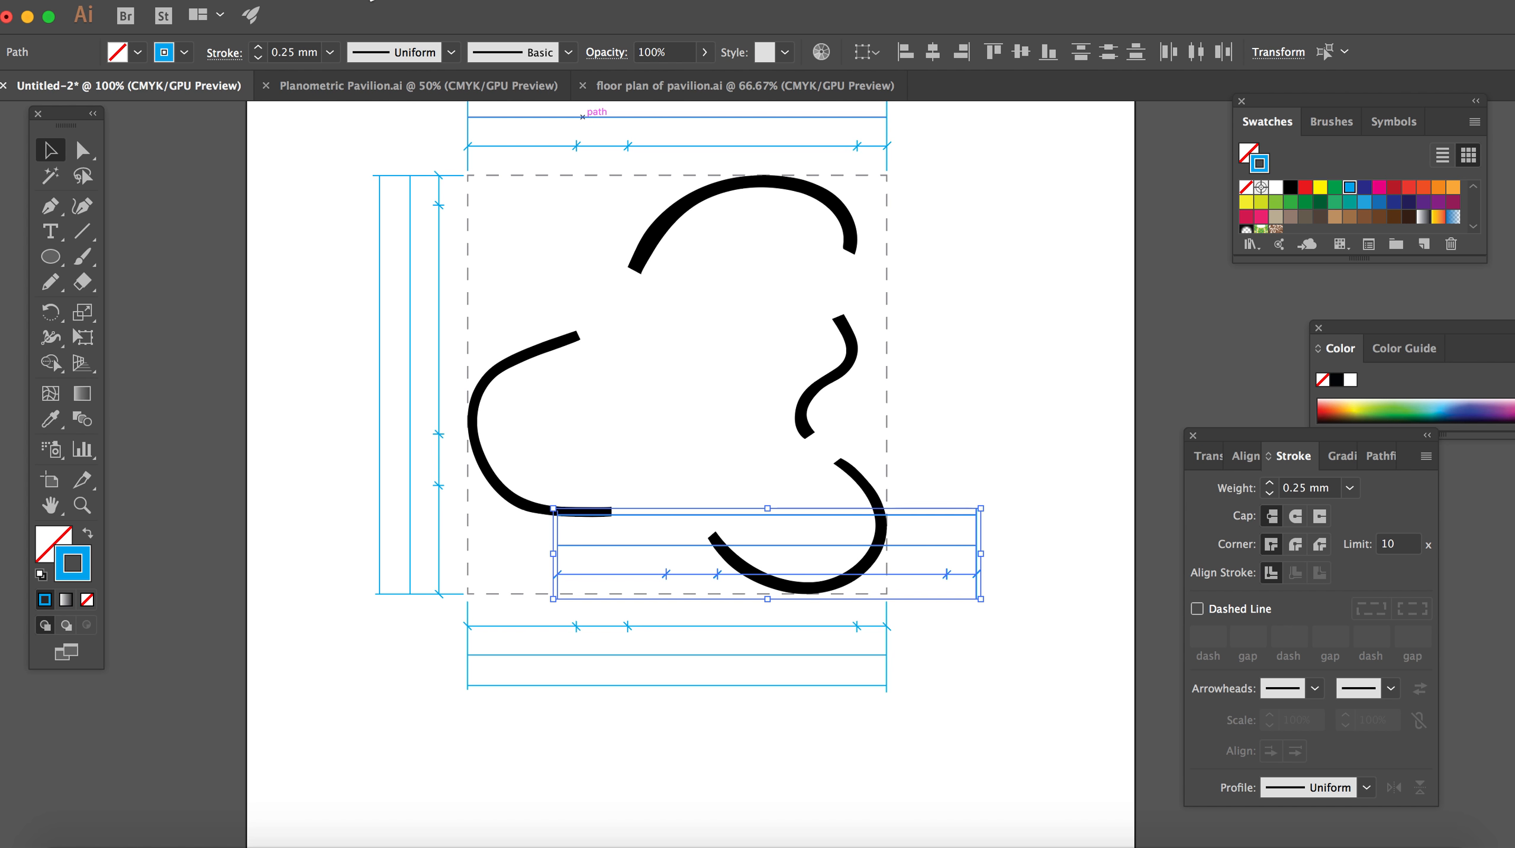
left_click(292, 3)
mouse_move(303, 10)
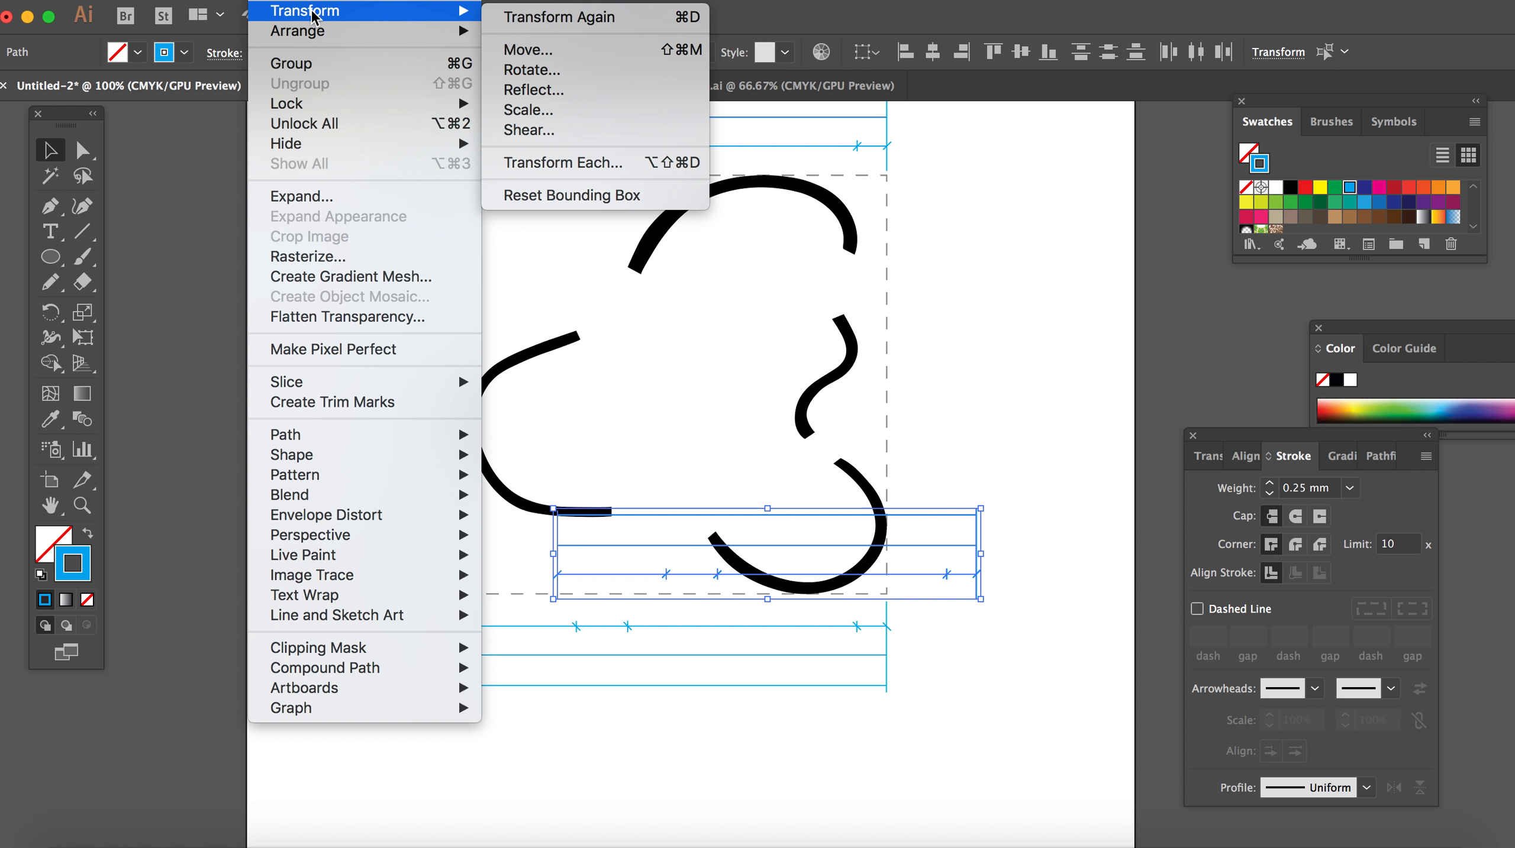
left_click(562, 71)
key("Return")
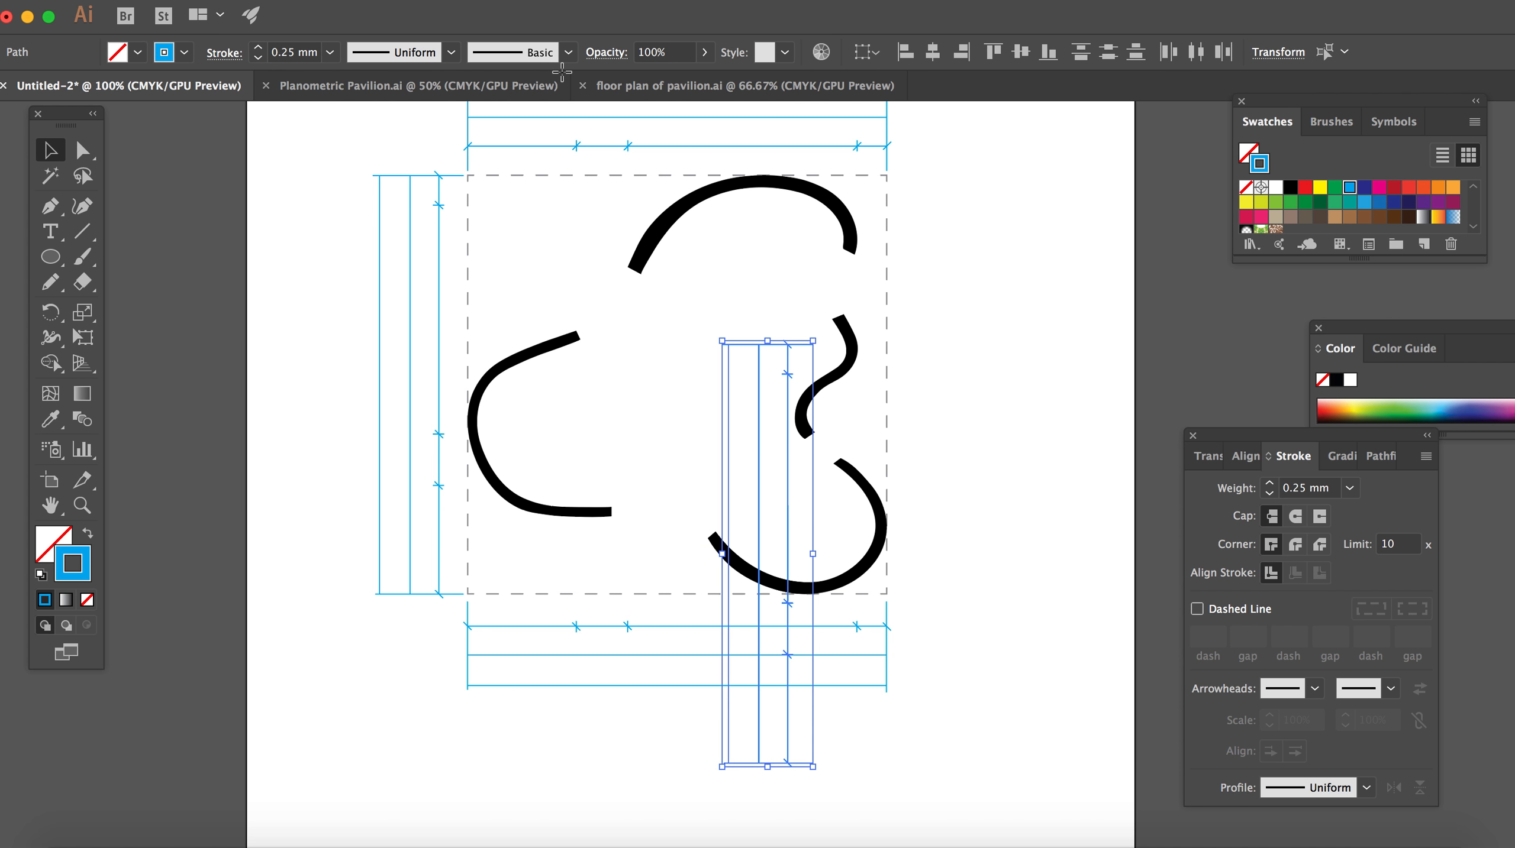
key("super+d")
key("super+d")
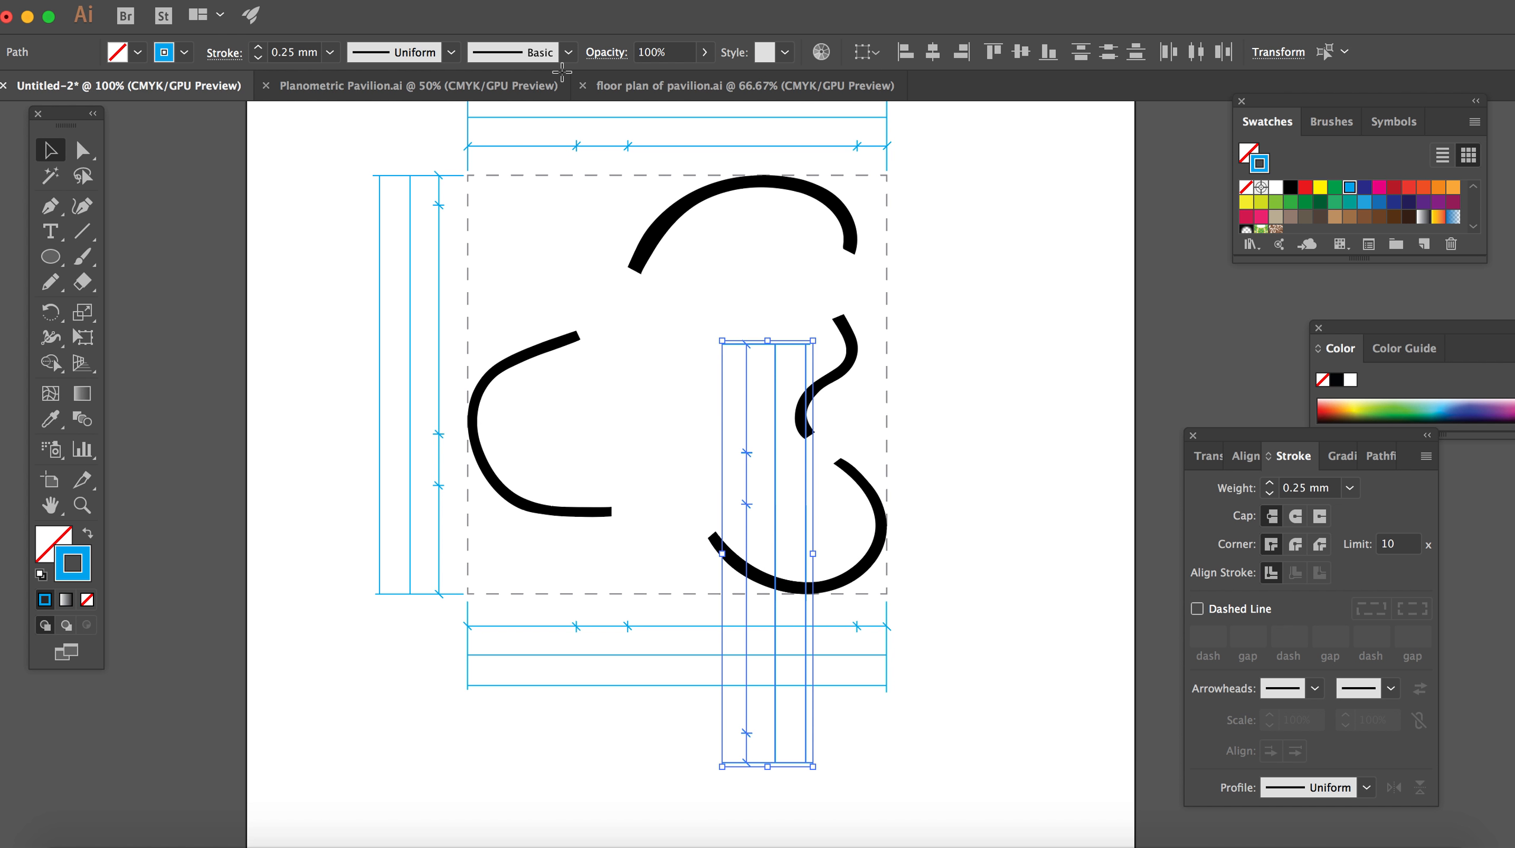
Step: Place the rotated line set directly right of the dashed square, aligned with its upper and lower edges
right_click(746, 433)
left_click(820, 347)
right_click(777, 410)
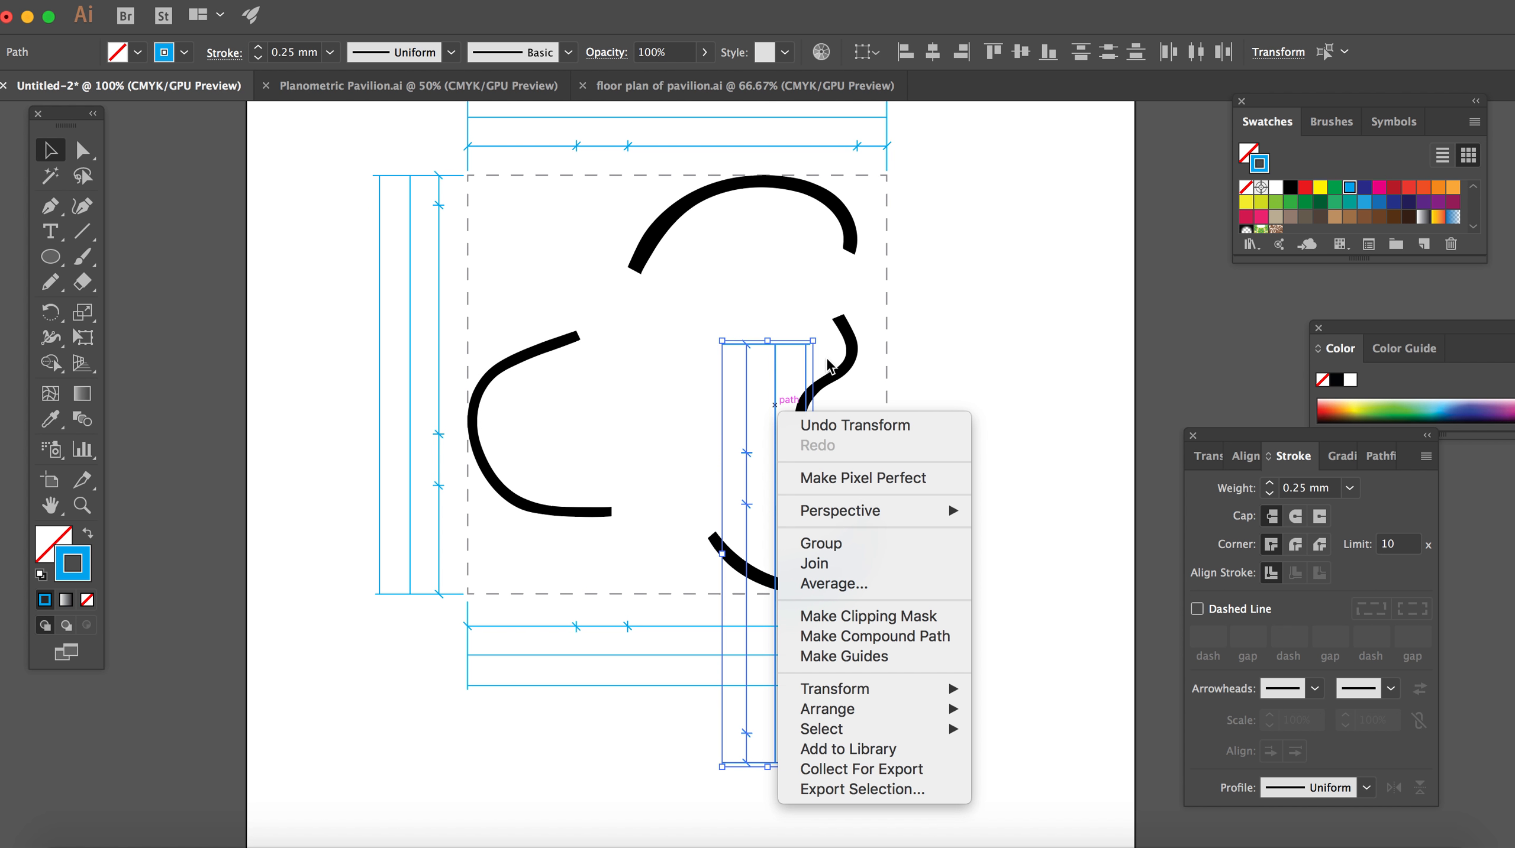
left_click(820, 386)
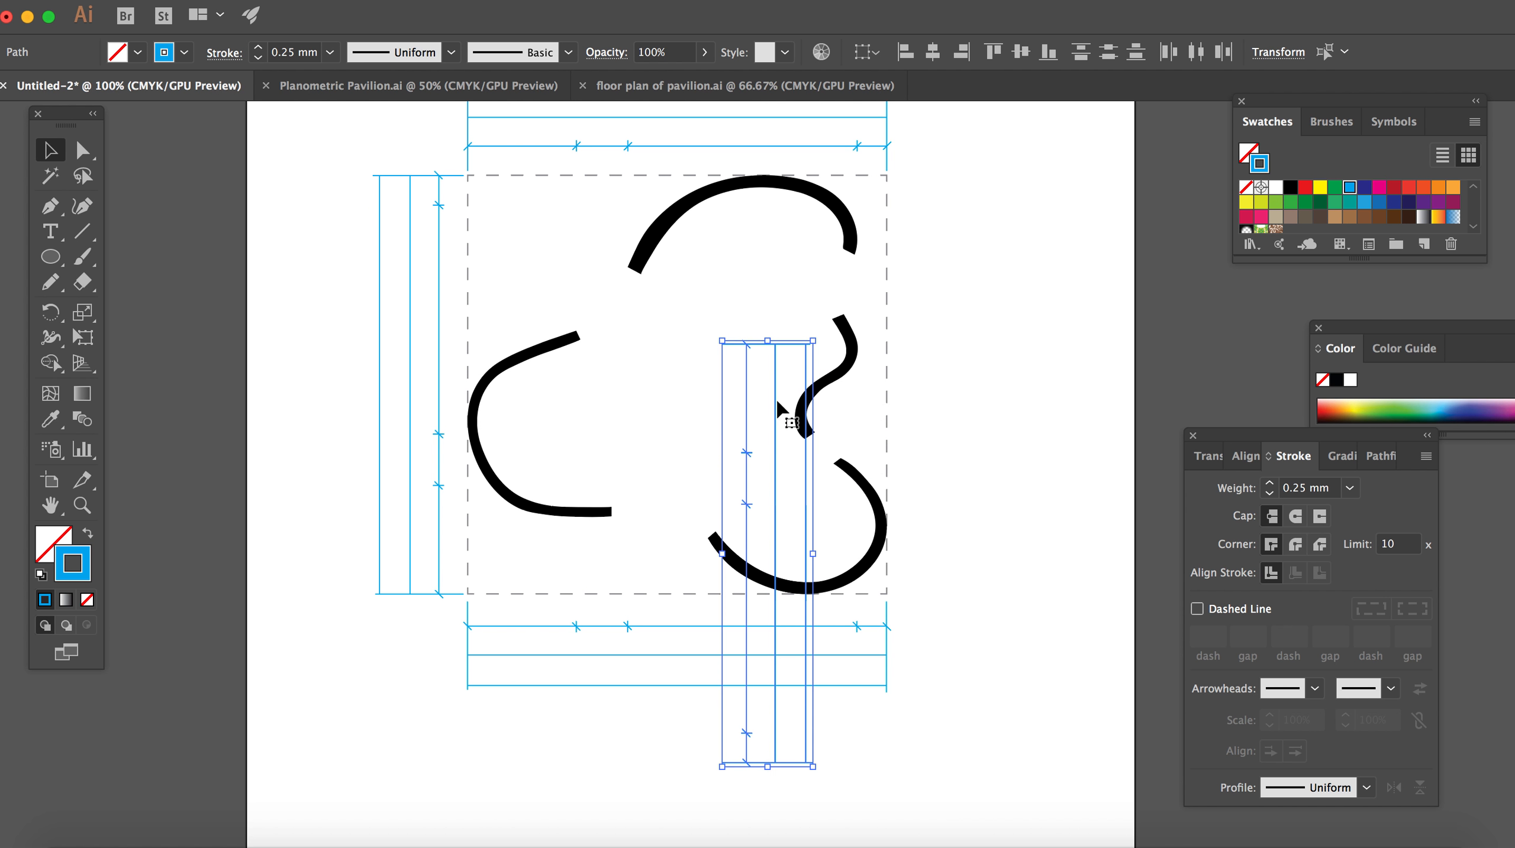
right_click(770, 443)
left_click(811, 425)
left_click_drag(807, 458, 980, 291)
left_click(1082, 529)
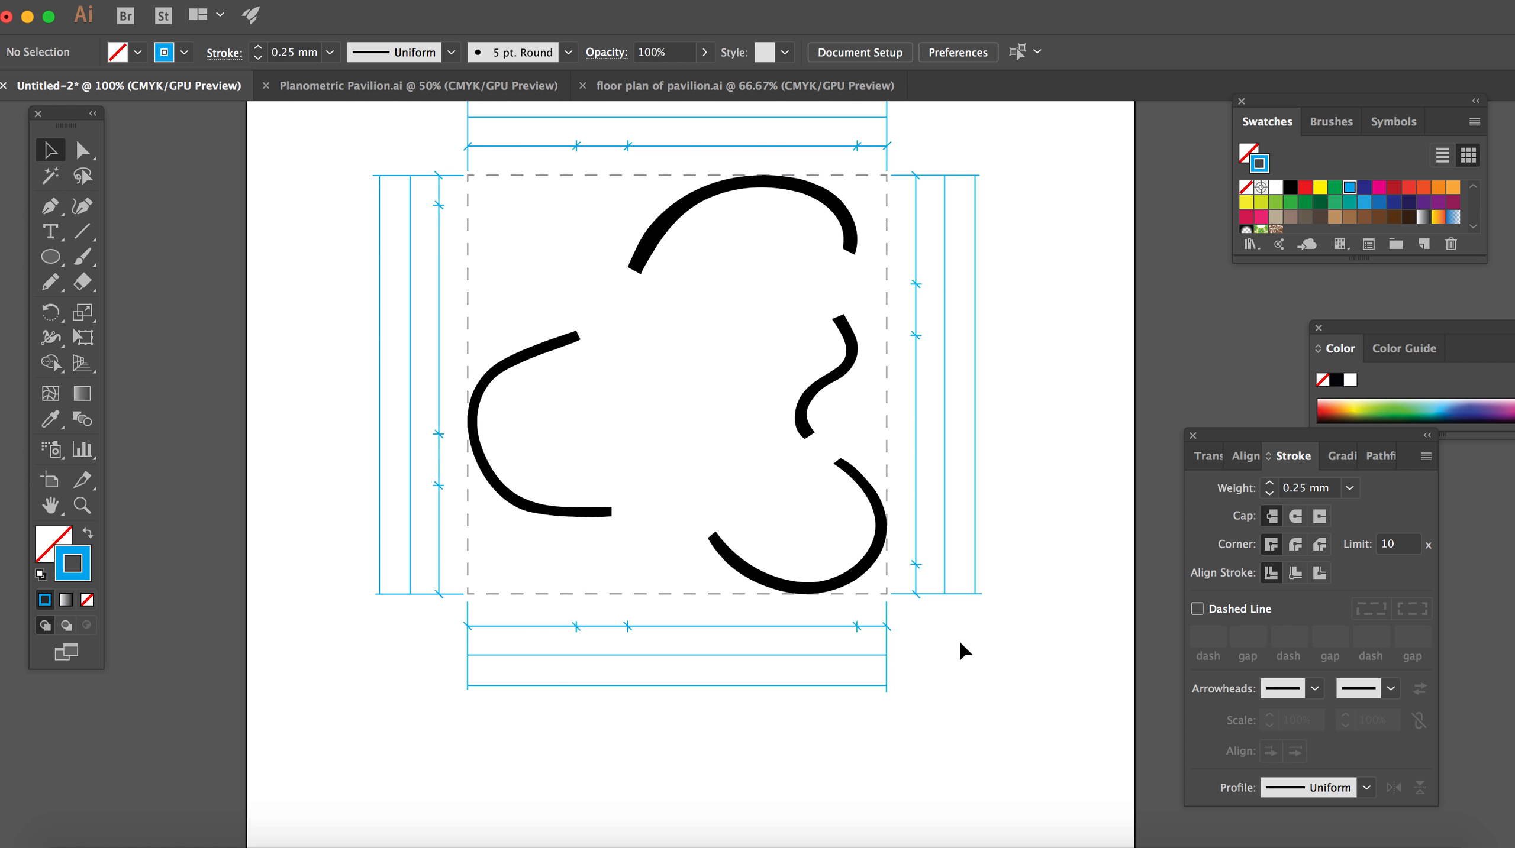
key("super+minus")
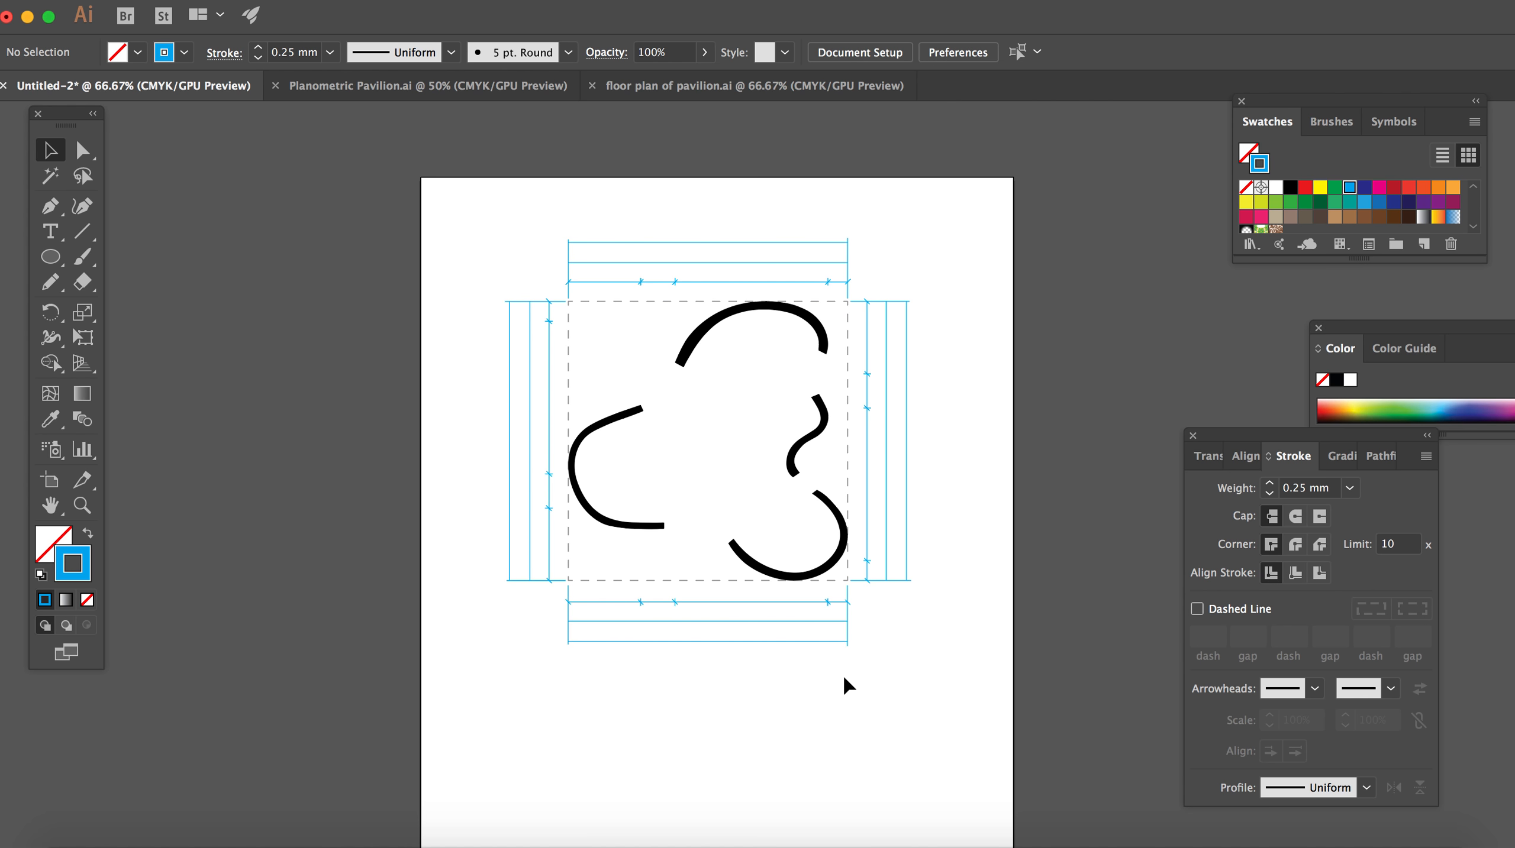
key("super+equal")
key("super+equal")
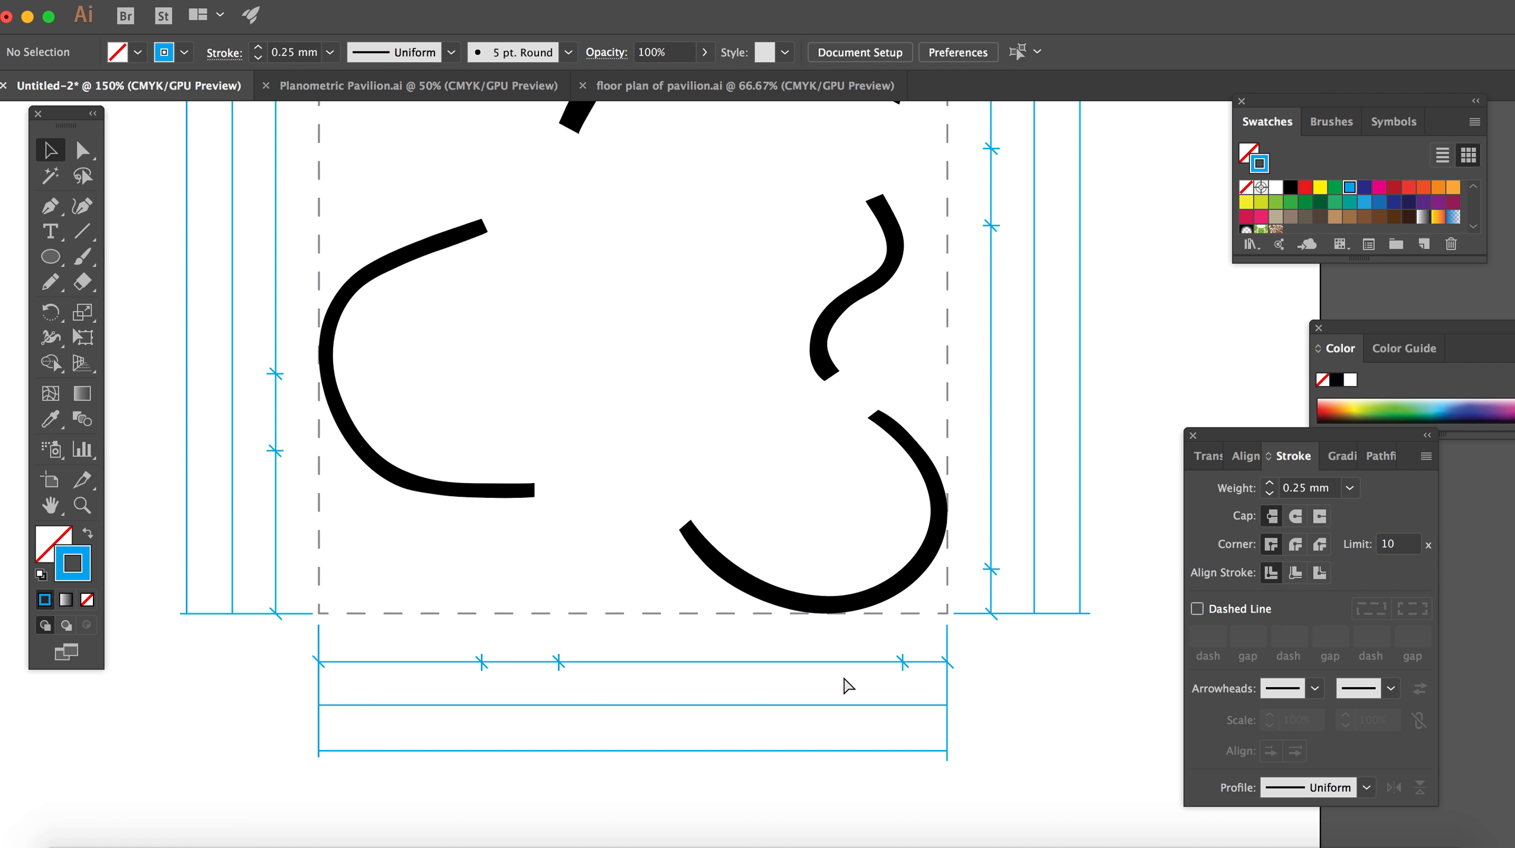